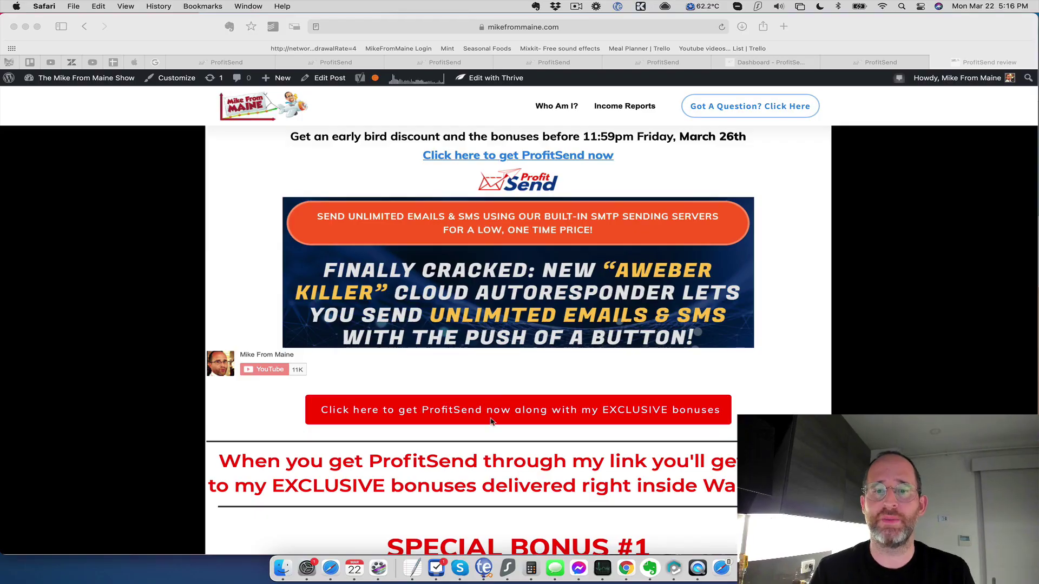
# Switch Safari to the ProfitSend tab on profitsend.com
pyautogui.scroll(-5, 617, 297)
pyautogui.scroll(-10, 617, 298)
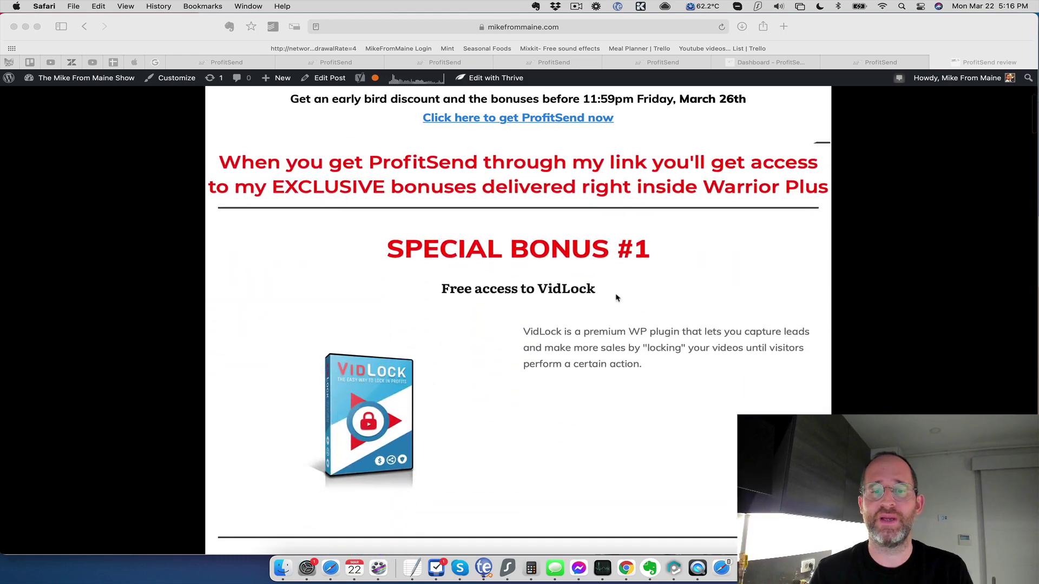
pyautogui.scroll(-8, 617, 297)
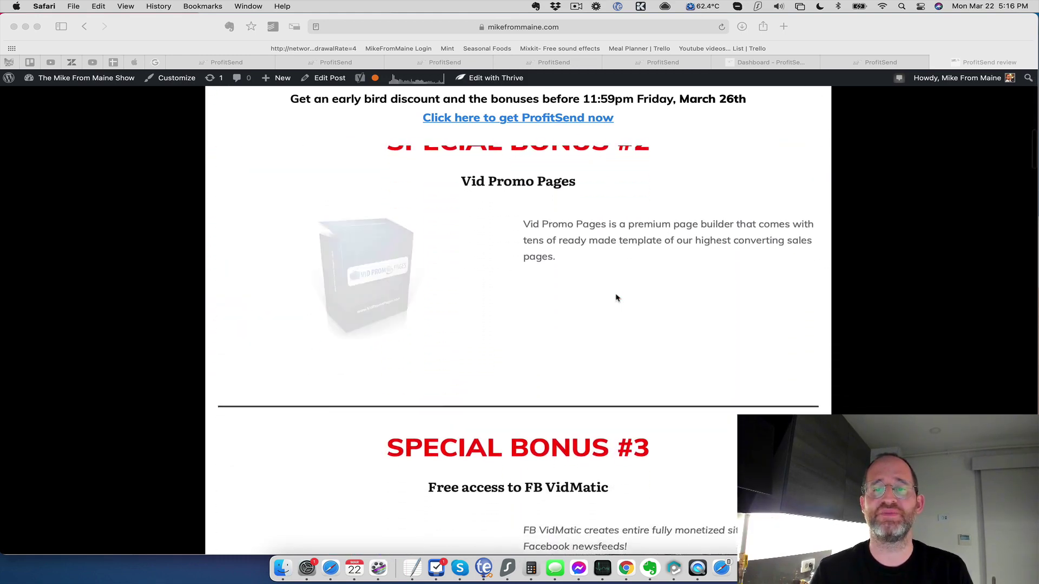
pyautogui.scroll(-10, 617, 297)
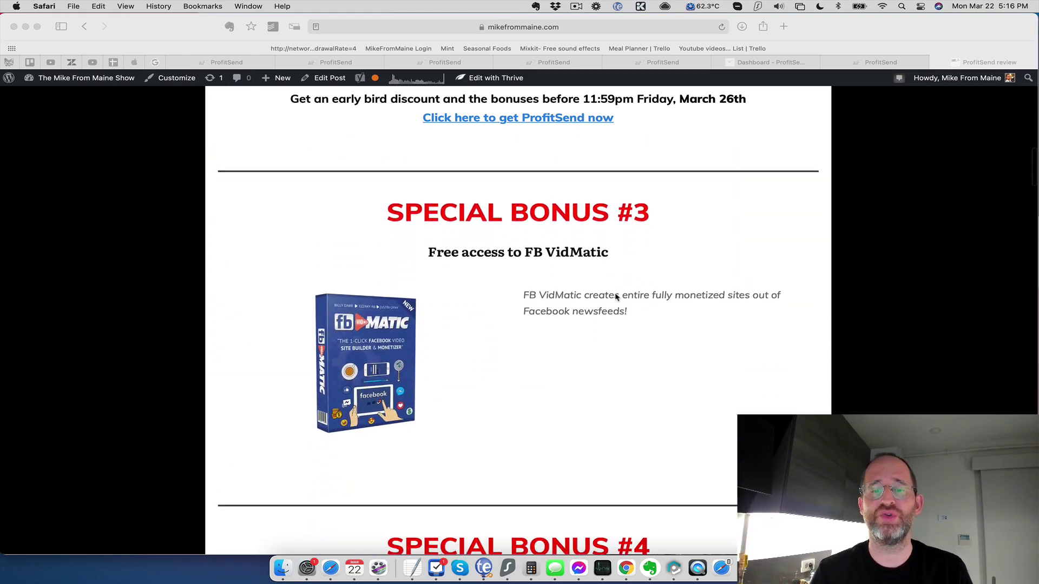
pyautogui.scroll(-12, 616, 296)
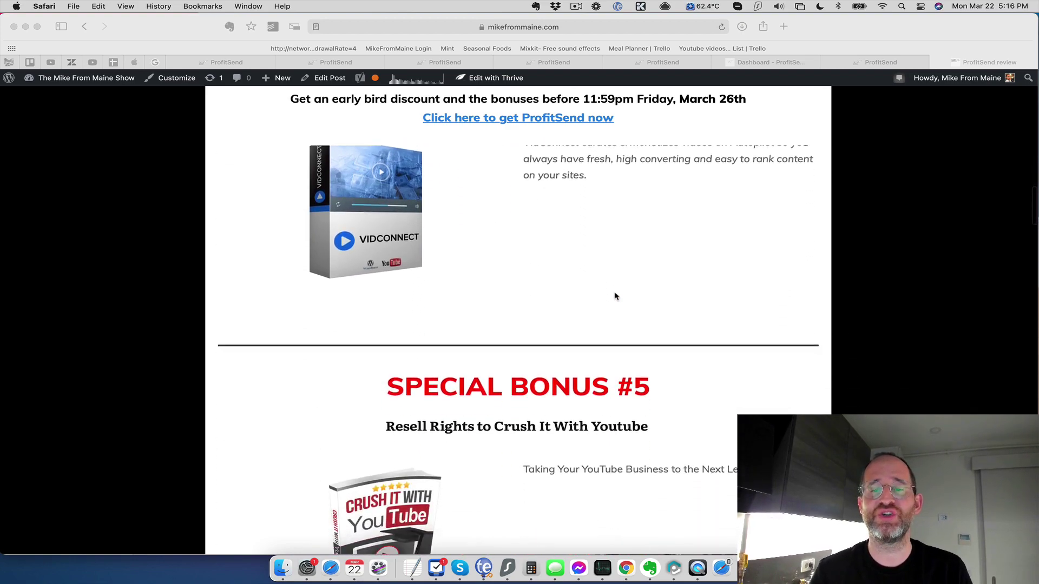
pyautogui.scroll(-10, 616, 296)
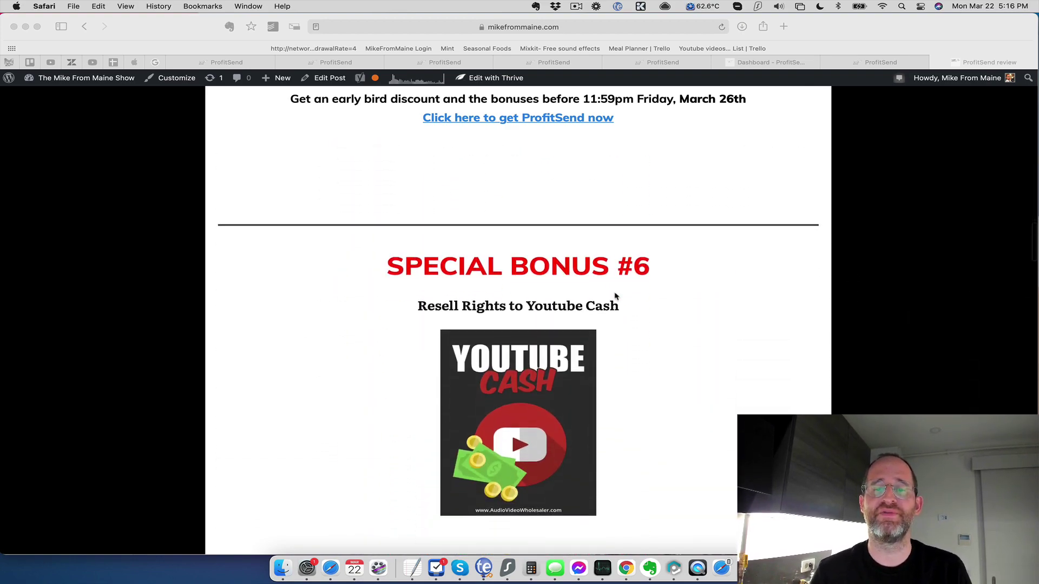
pyautogui.scroll(20, 616, 297)
pyautogui.scroll(15, 620, 302)
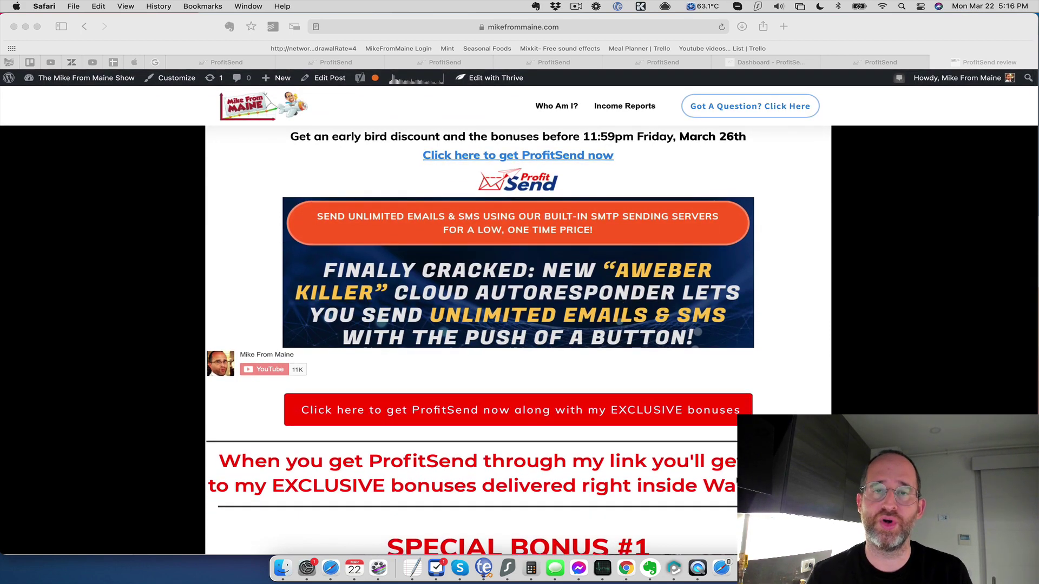
pyautogui.click(881, 62)
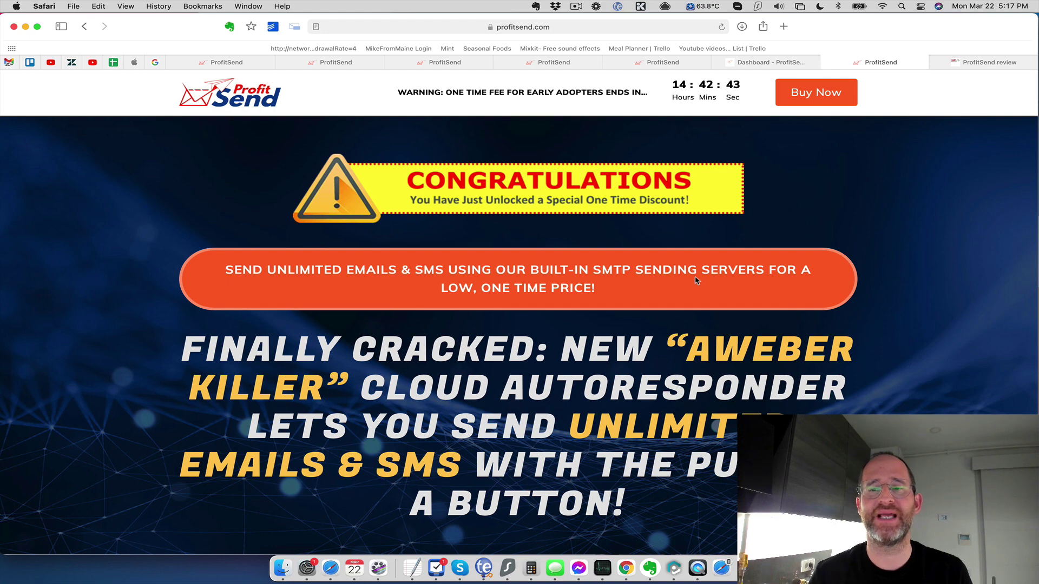
# Scroll through the sales page headline, video and features like unlimited autoresponder and built-in SMTP
pyautogui.scroll(-3, 694, 299)
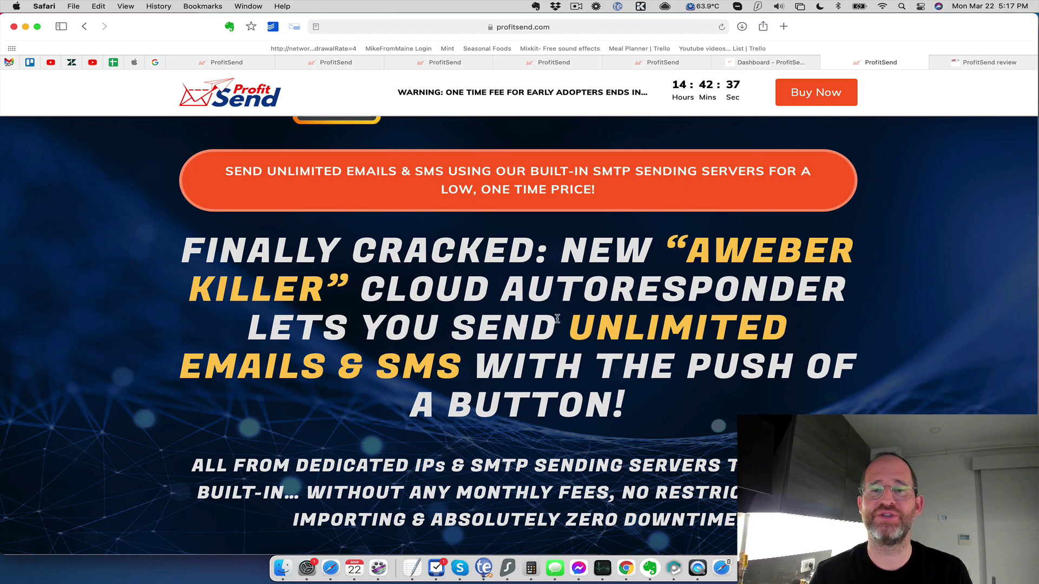
pyautogui.scroll(-2, 553, 309)
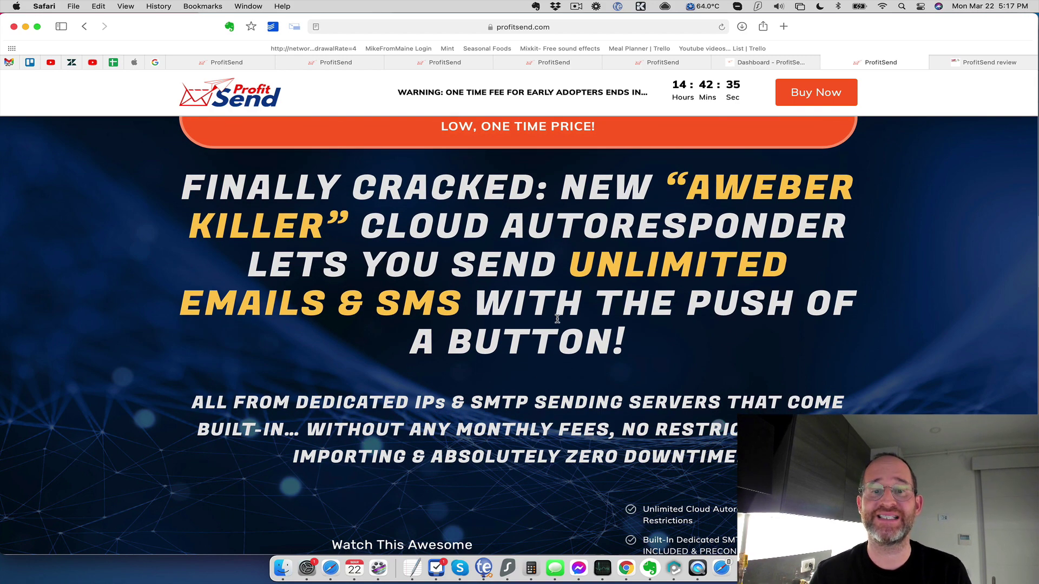
pyautogui.scroll(-4, 558, 320)
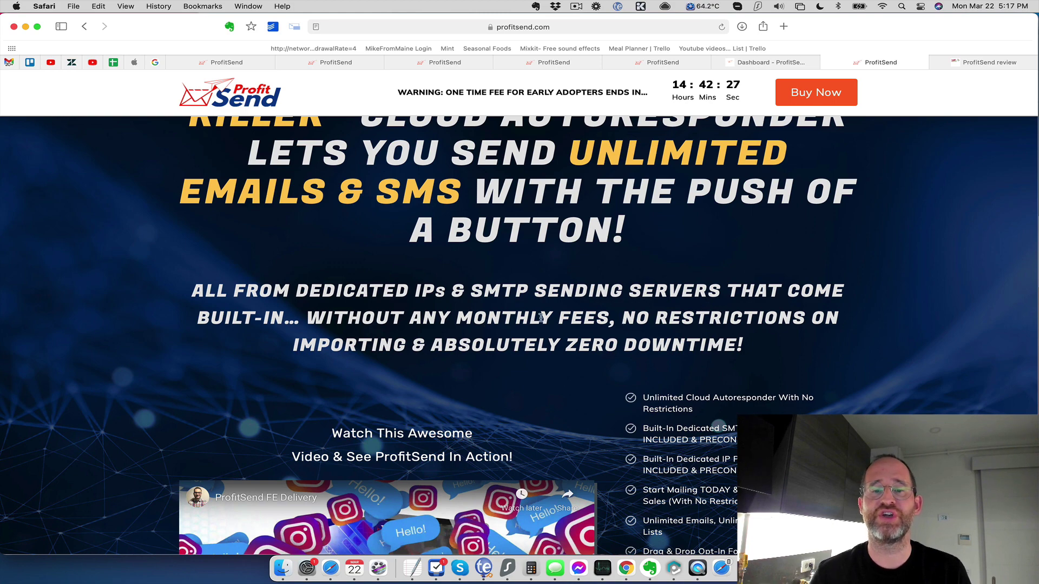
pyautogui.scroll(-3, 627, 302)
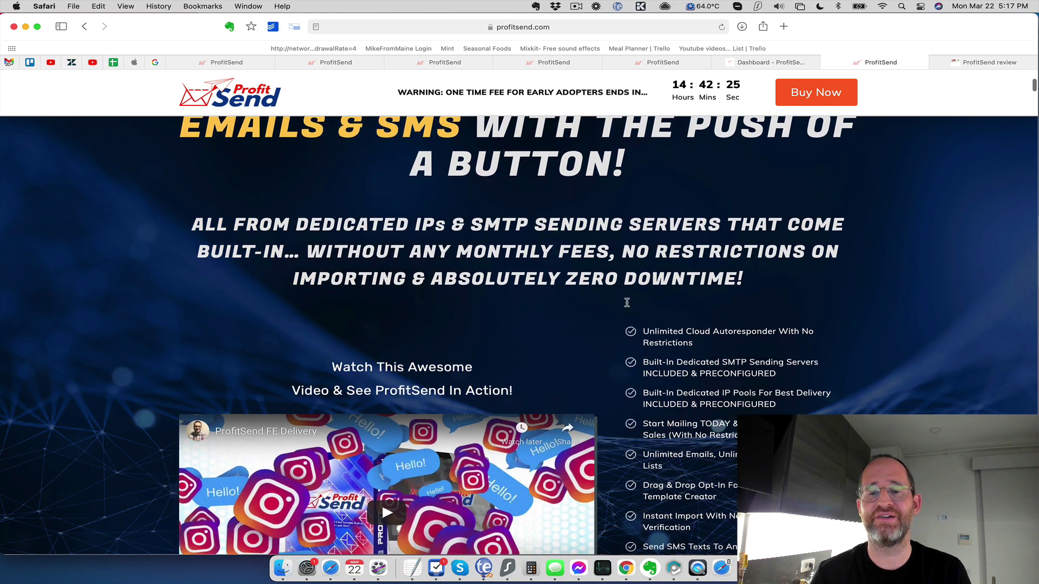
pyautogui.scroll(10, 627, 302)
pyautogui.scroll(2, 628, 302)
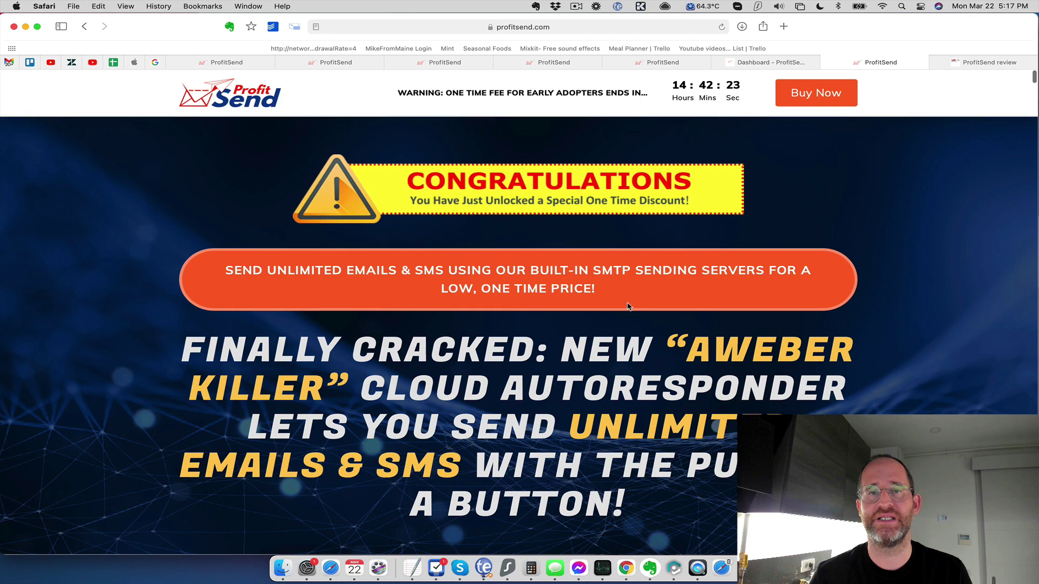
pyautogui.scroll(-9, 627, 307)
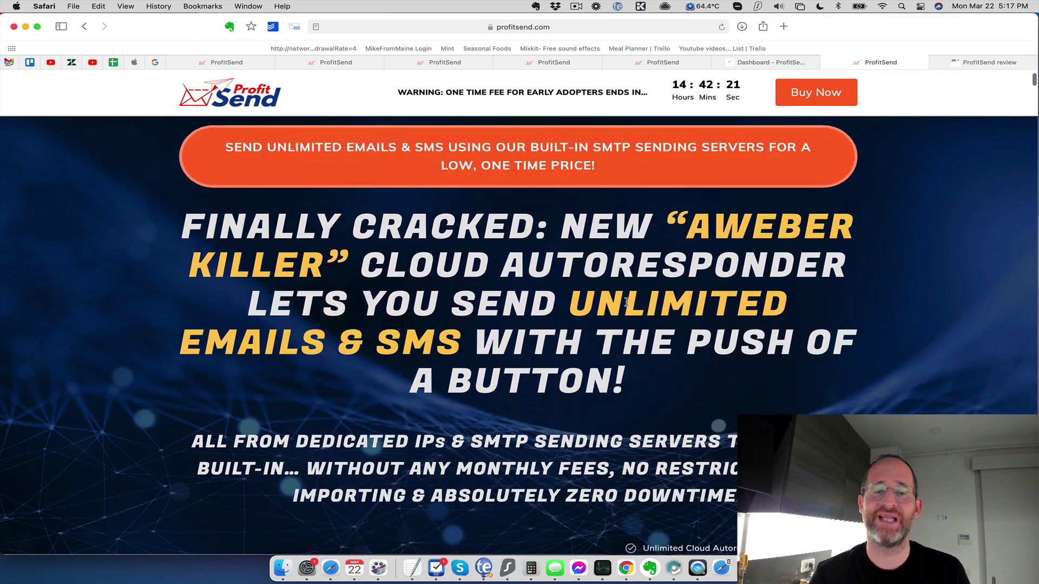
pyautogui.scroll(-2, 627, 302)
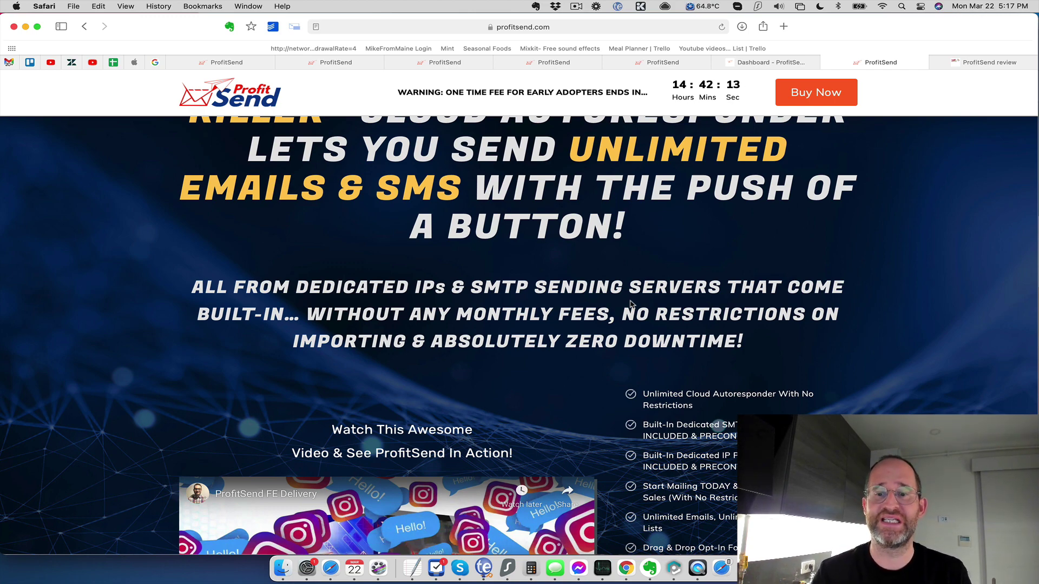
pyautogui.scroll(-5, 631, 304)
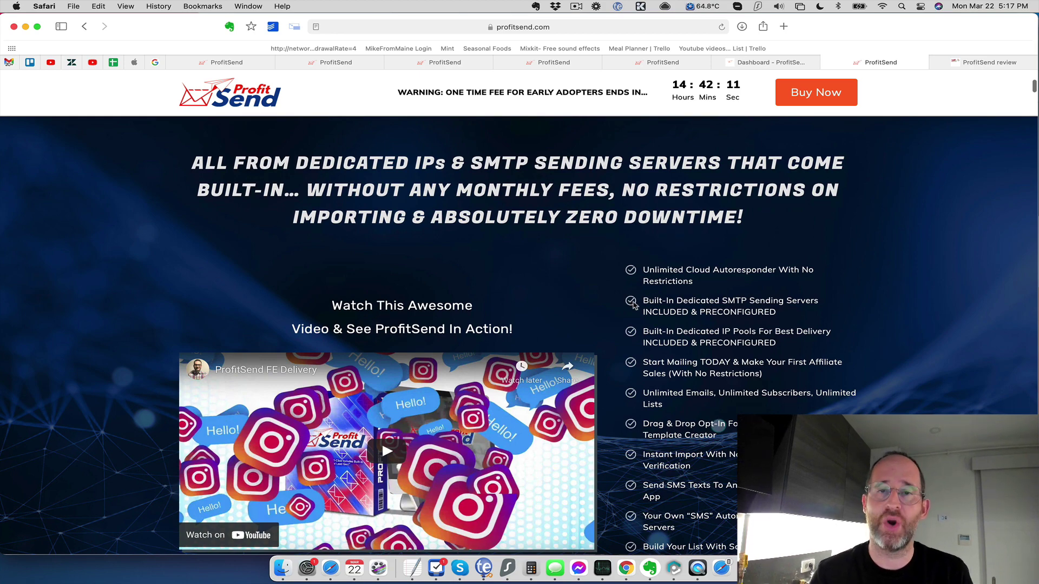
pyautogui.scroll(-1, 771, 387)
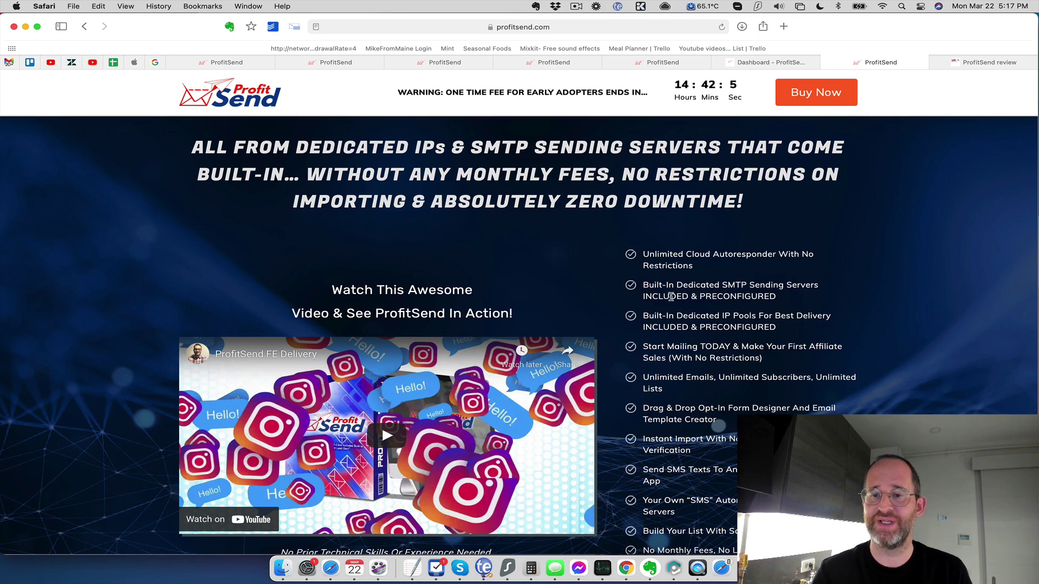
pyautogui.scroll(-2, 711, 293)
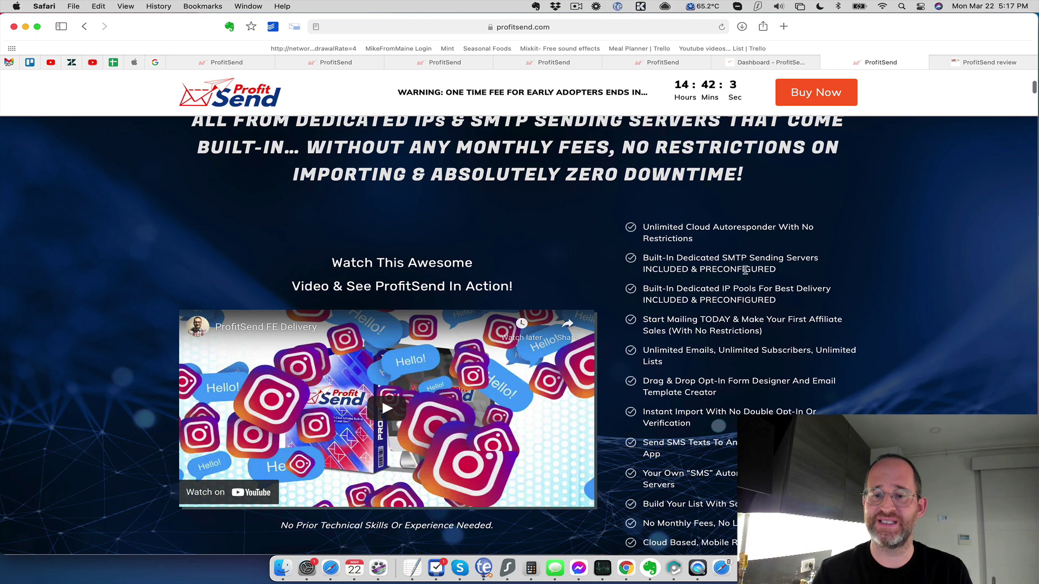
pyautogui.scroll(-5, 744, 269)
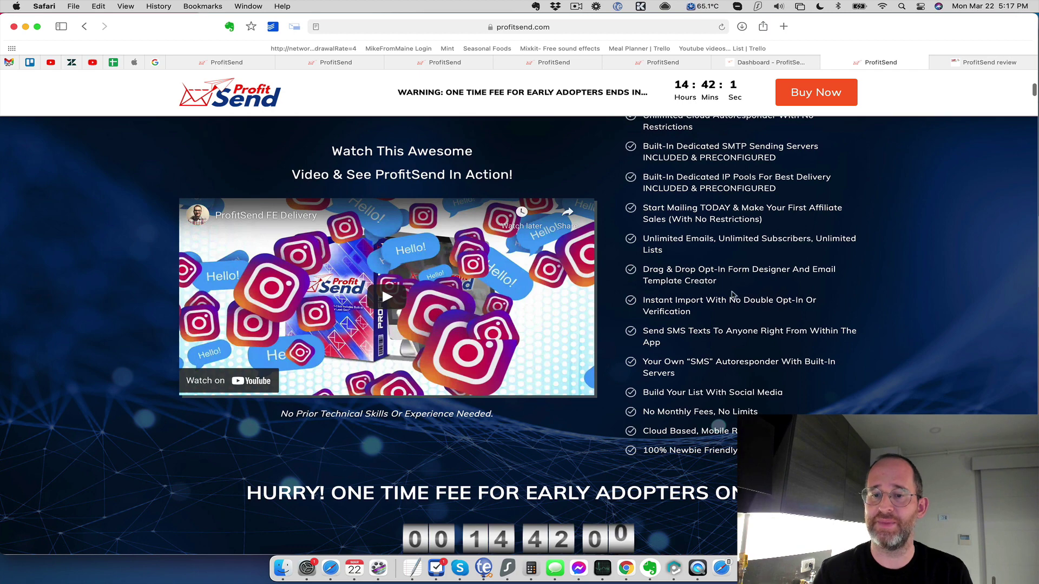
pyautogui.scroll(-3, 739, 281)
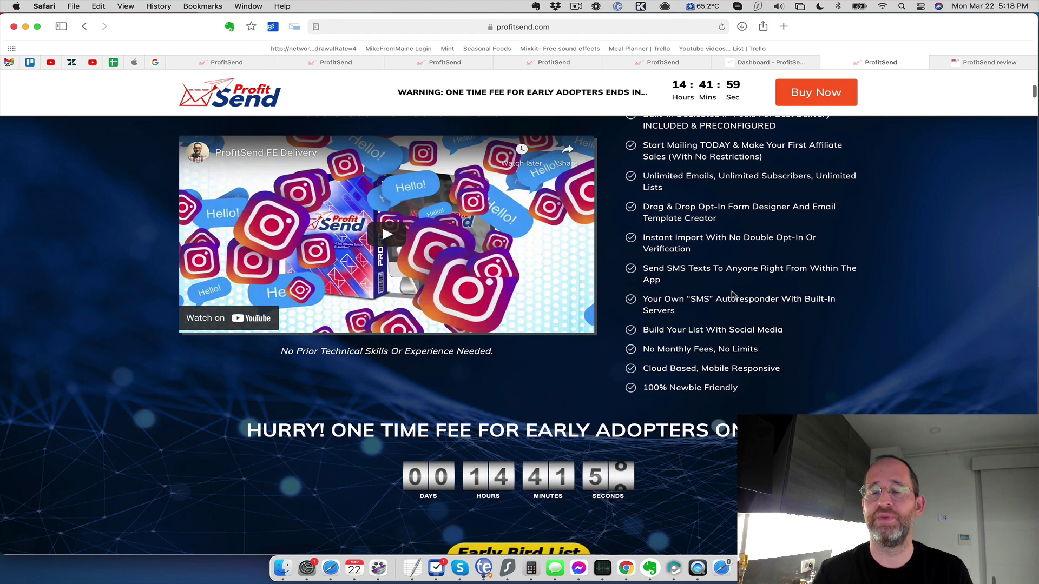
pyautogui.scroll(5, 732, 294)
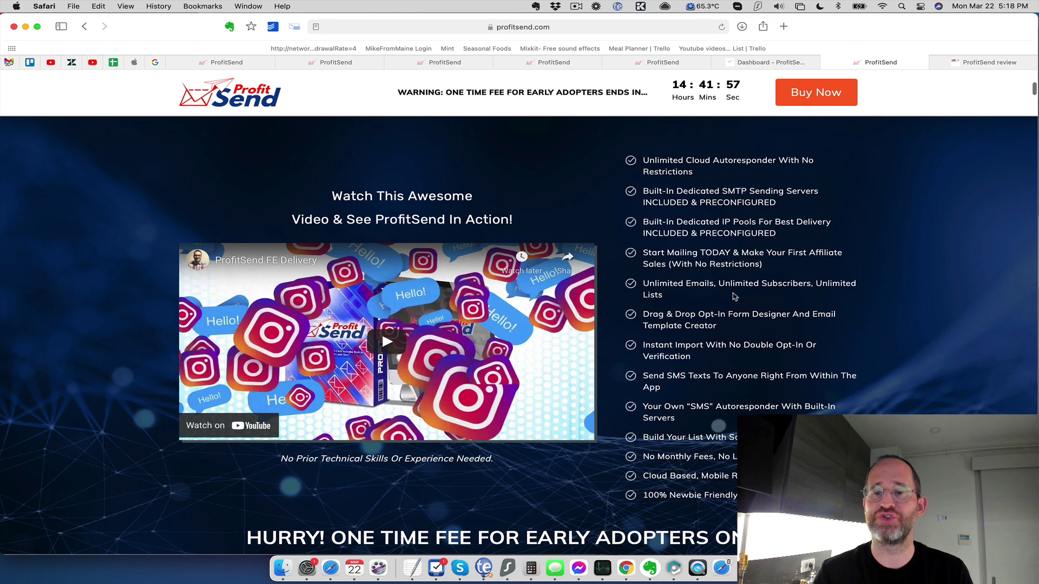
pyautogui.scroll(1, 713, 287)
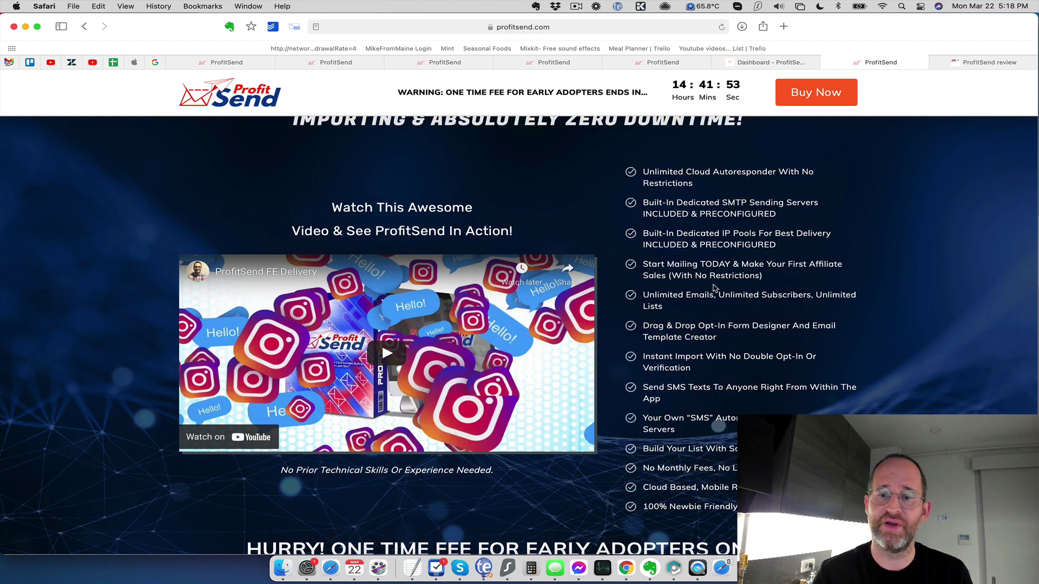
pyautogui.scroll(-7, 713, 288)
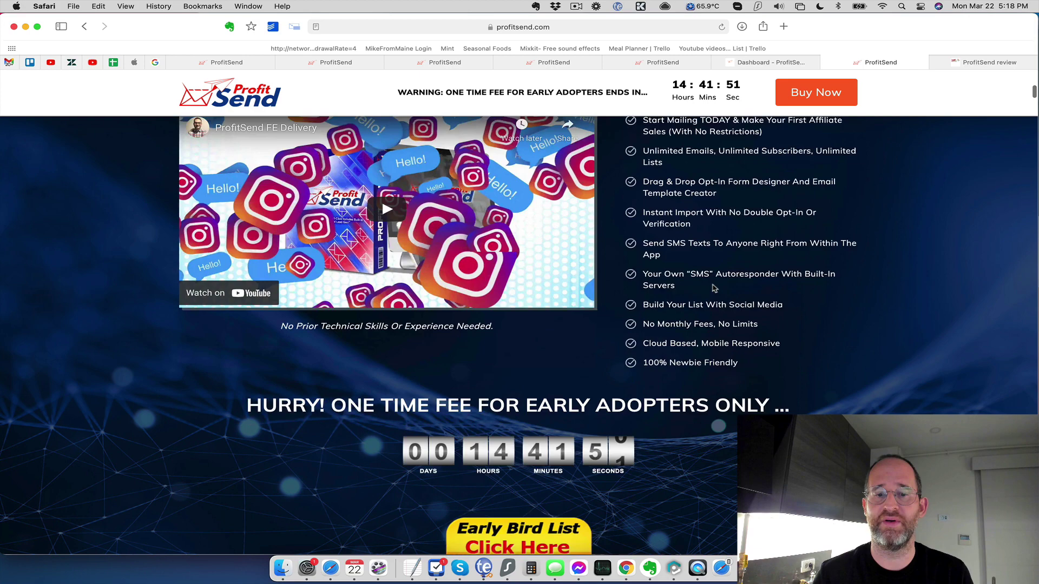
pyautogui.scroll(-20, 713, 287)
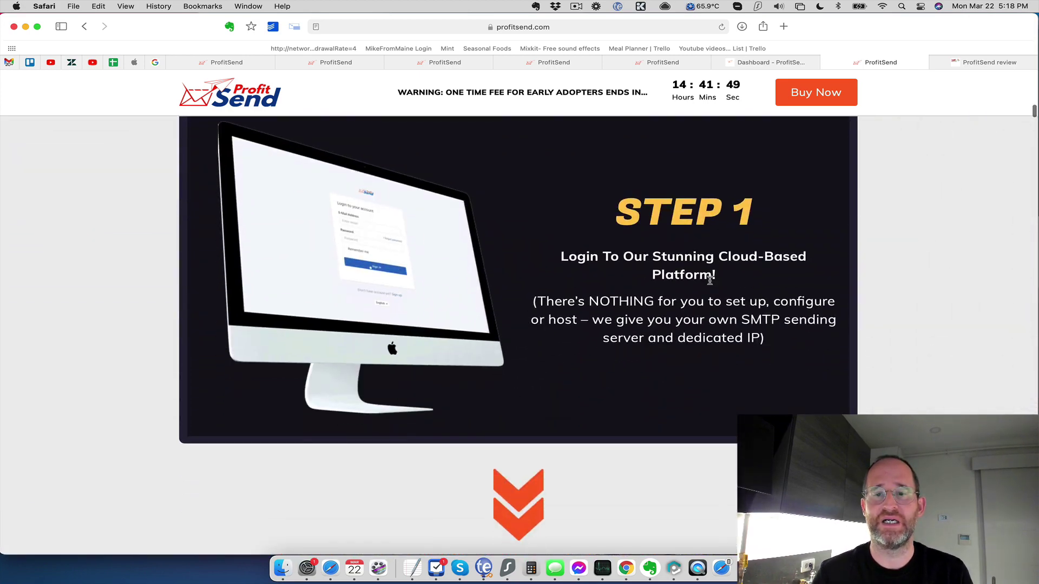
pyautogui.scroll(-8, 710, 280)
pyautogui.scroll(8, 711, 281)
pyautogui.scroll(-18, 711, 283)
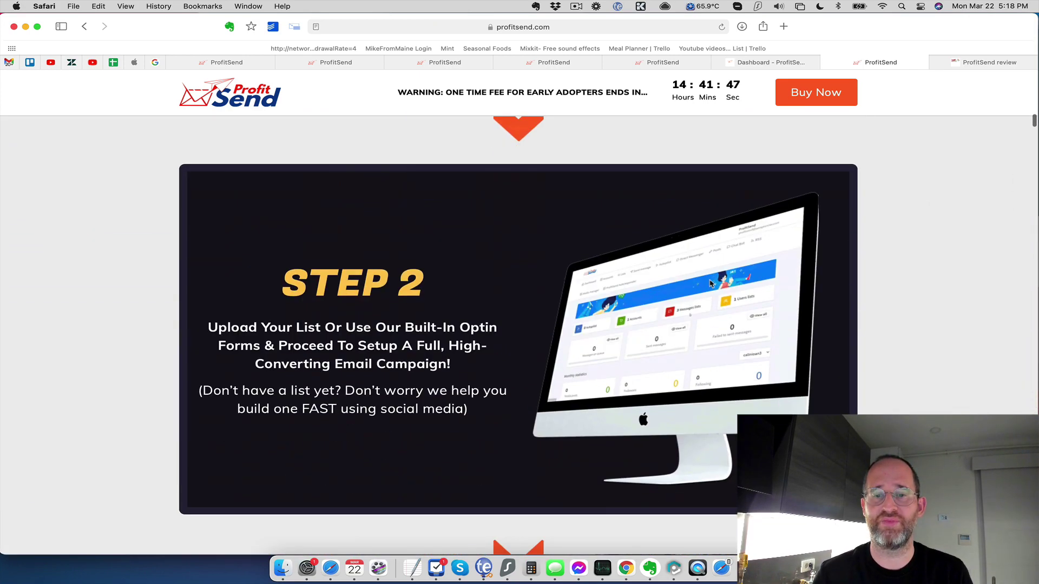
pyautogui.scroll(-3, 481, 343)
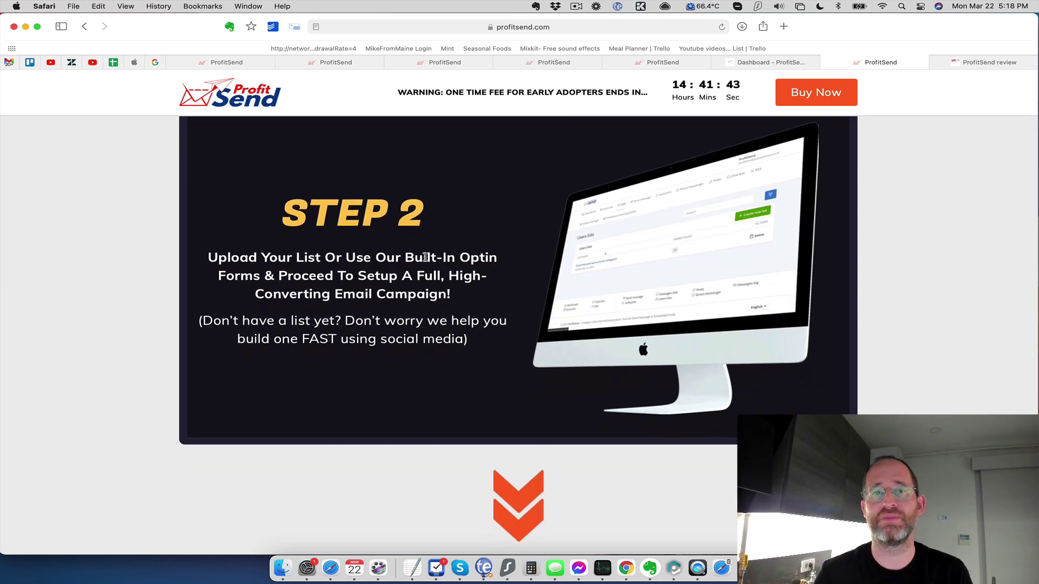
pyautogui.scroll(-2, 425, 257)
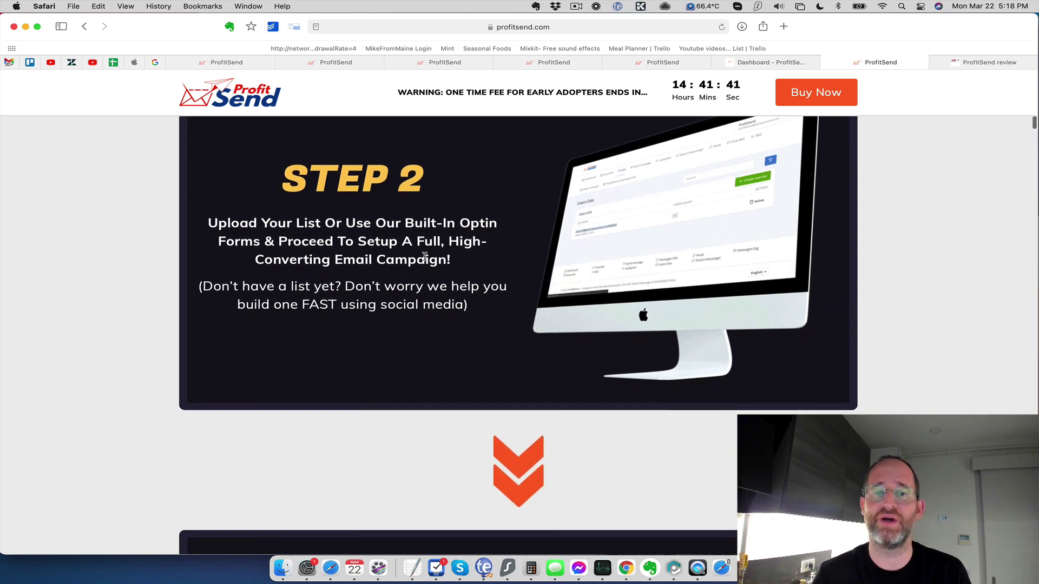
pyautogui.scroll(-4, 425, 257)
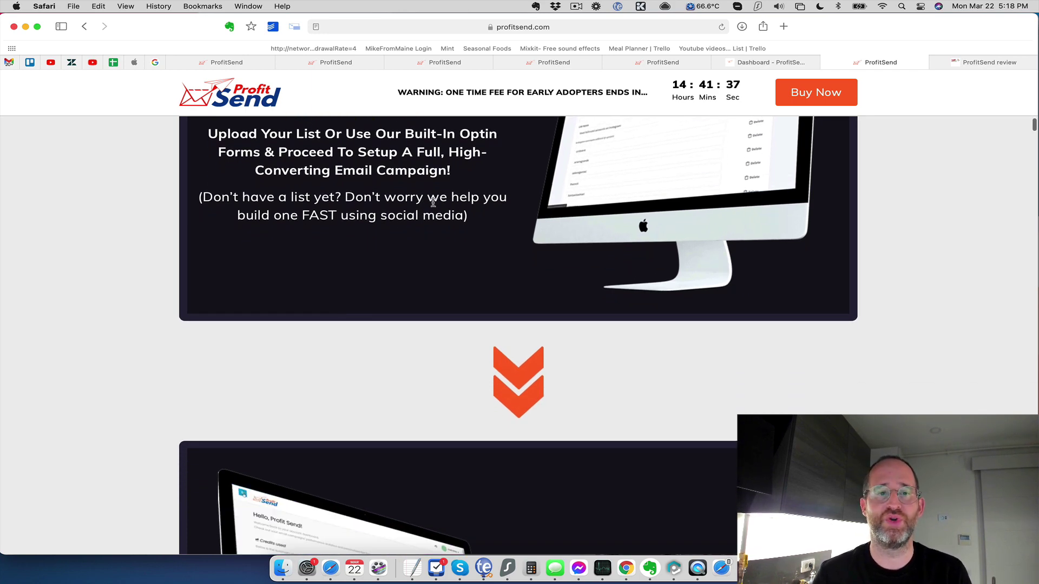
pyautogui.scroll(-15, 368, 215)
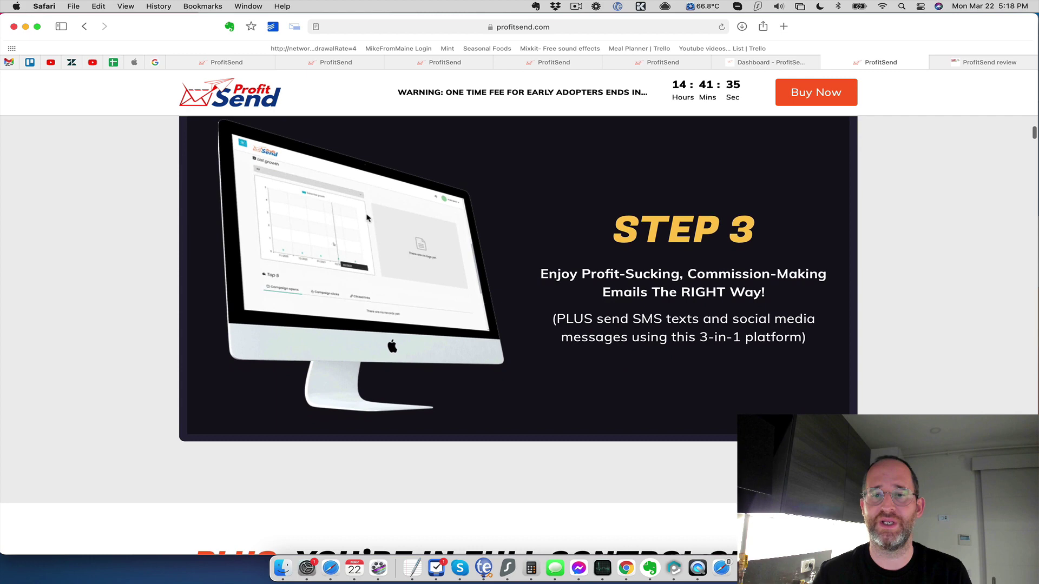
pyautogui.scroll(-20, 504, 234)
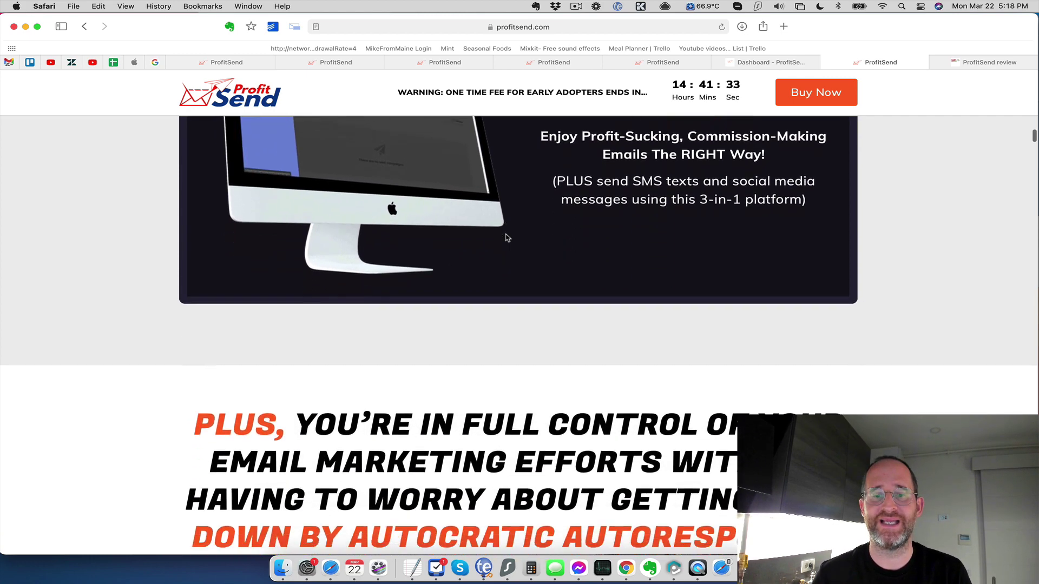
# Scroll past the sales dashboard proof, stats and testimonials
pyautogui.scroll(-10, 505, 234)
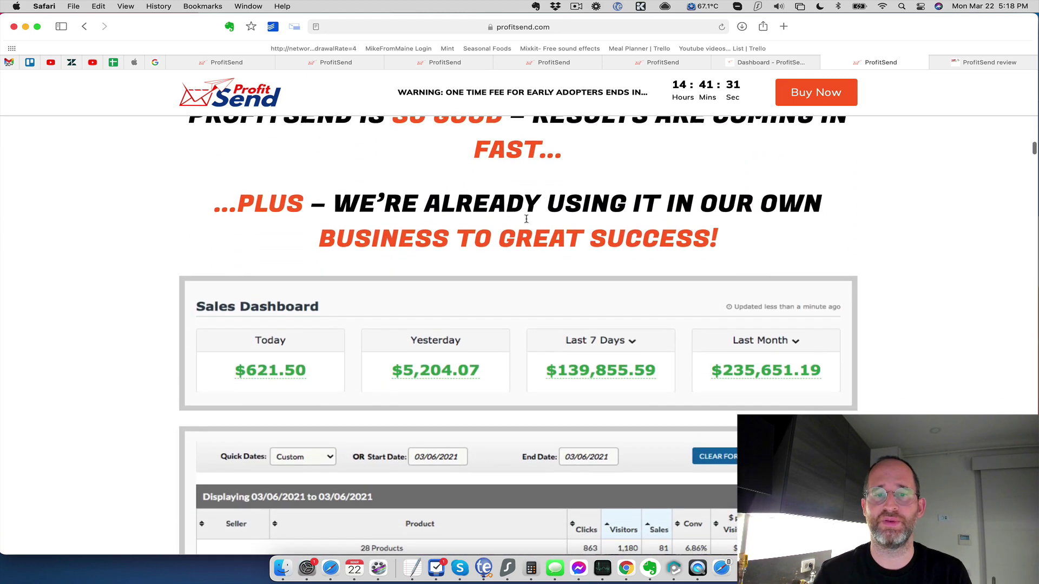
pyautogui.scroll(8, 634, 251)
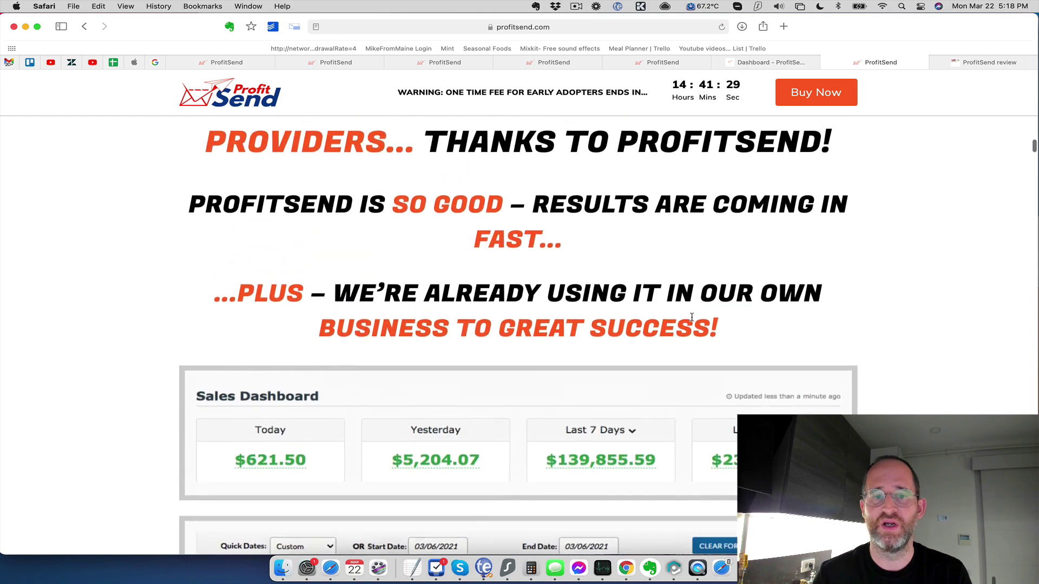
pyautogui.scroll(-5, 692, 318)
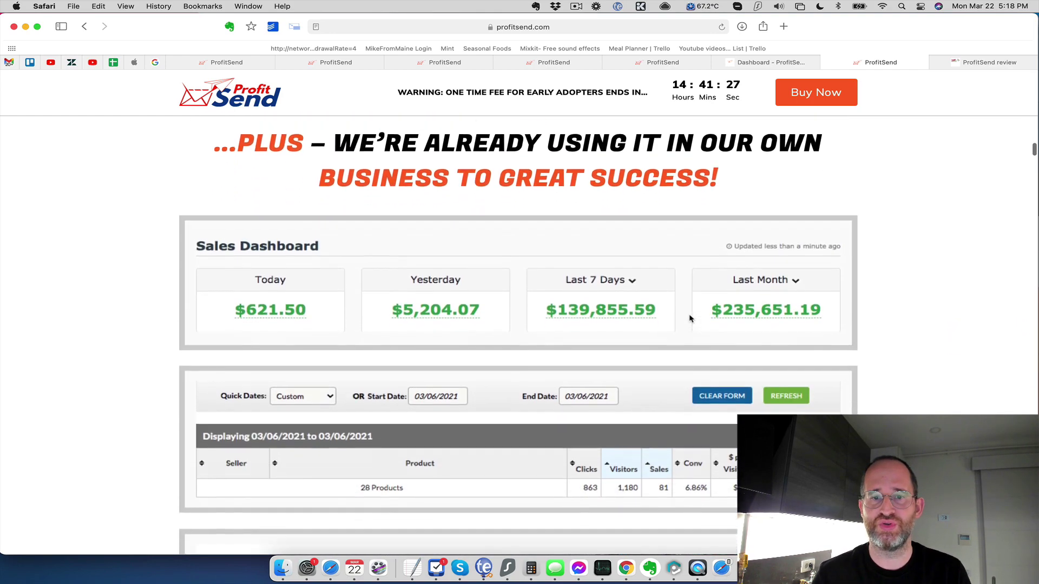
pyautogui.scroll(11, 690, 320)
pyautogui.scroll(-20, 690, 319)
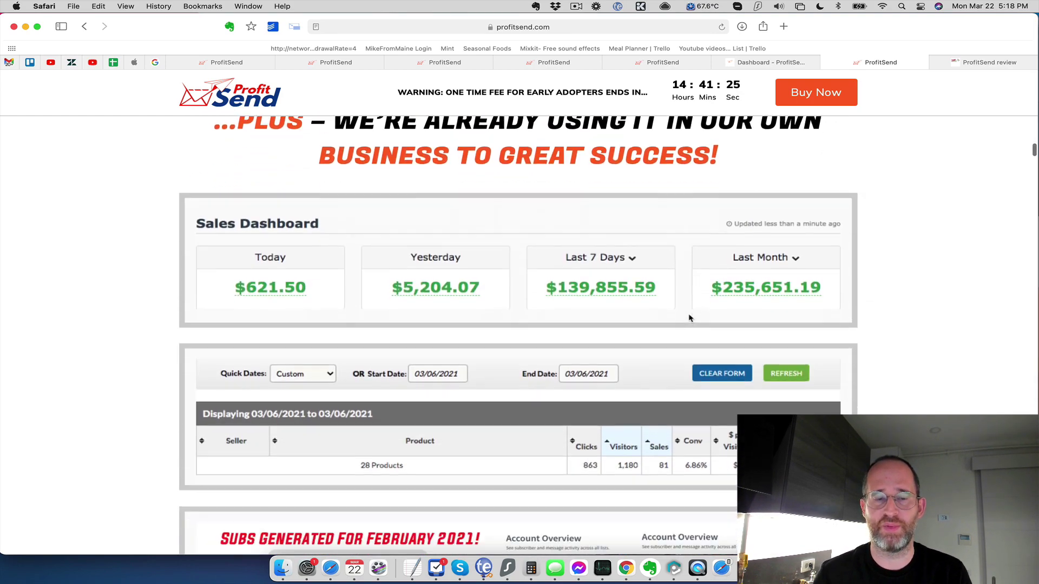
pyautogui.scroll(6, 689, 318)
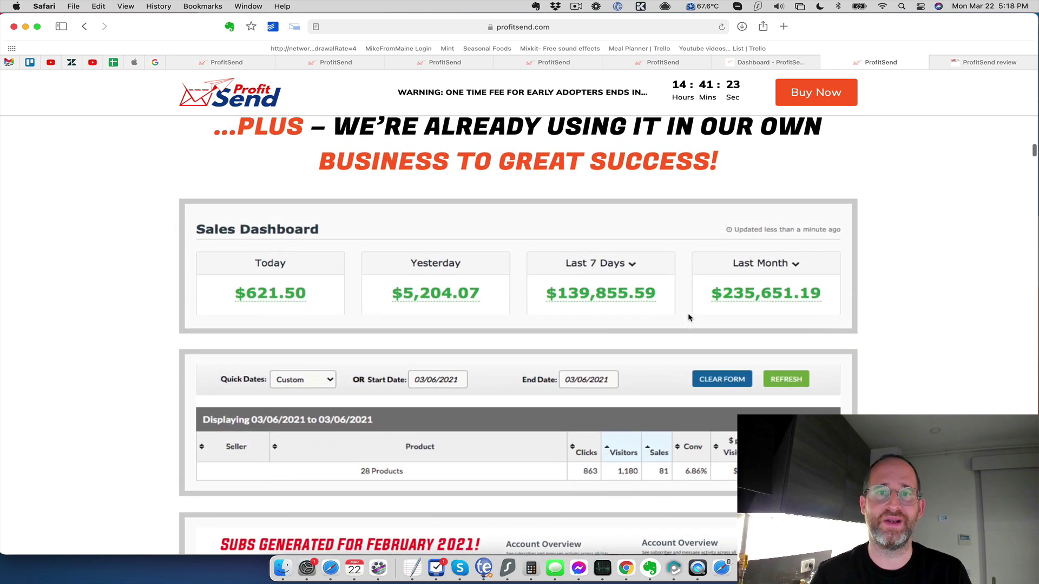
pyautogui.scroll(-2, 689, 318)
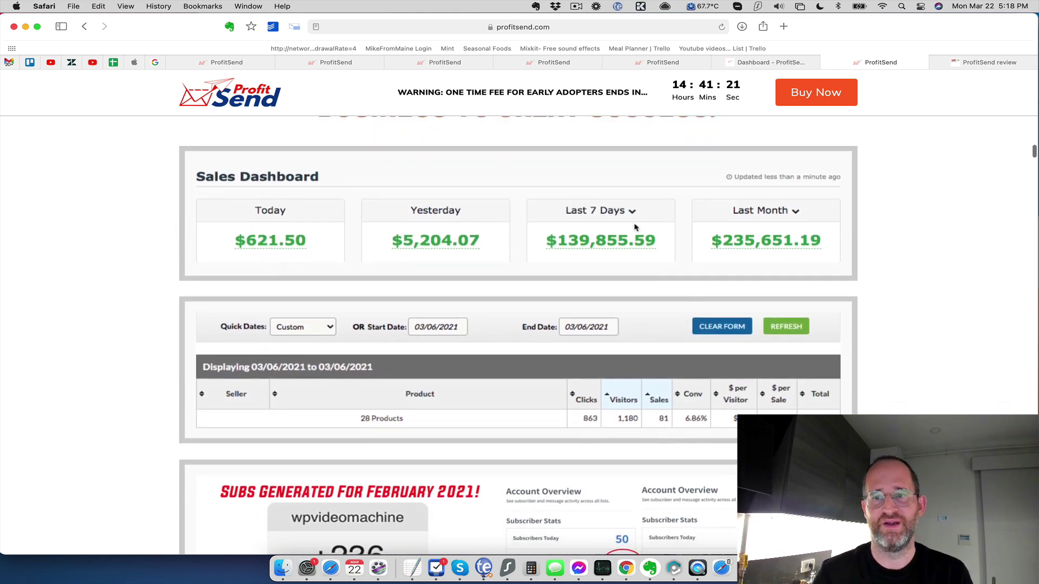
pyautogui.scroll(-9, 636, 227)
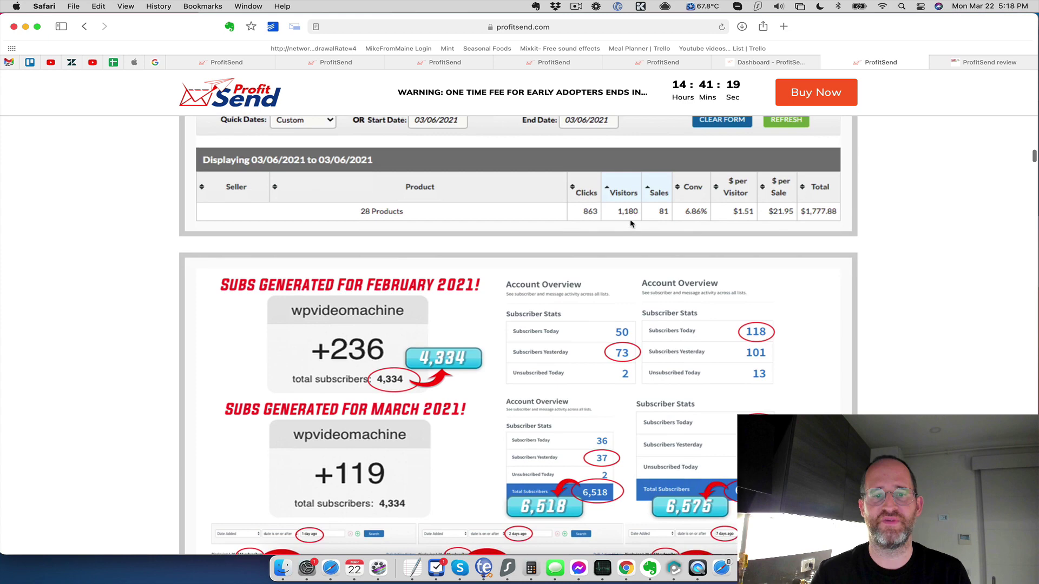
pyautogui.scroll(-5, 630, 224)
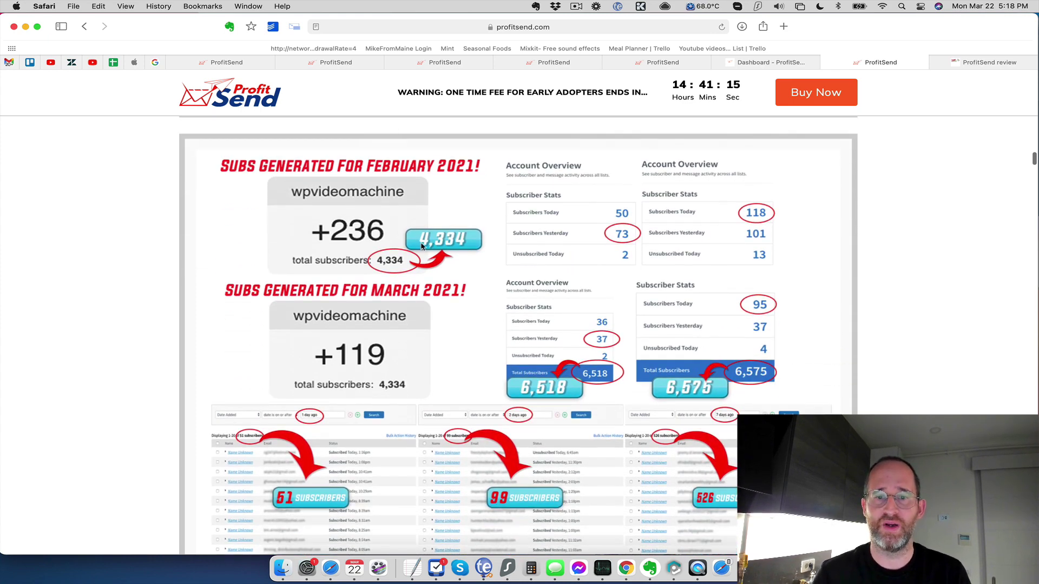
pyautogui.scroll(-1, 422, 247)
pyautogui.scroll(-5, 334, 207)
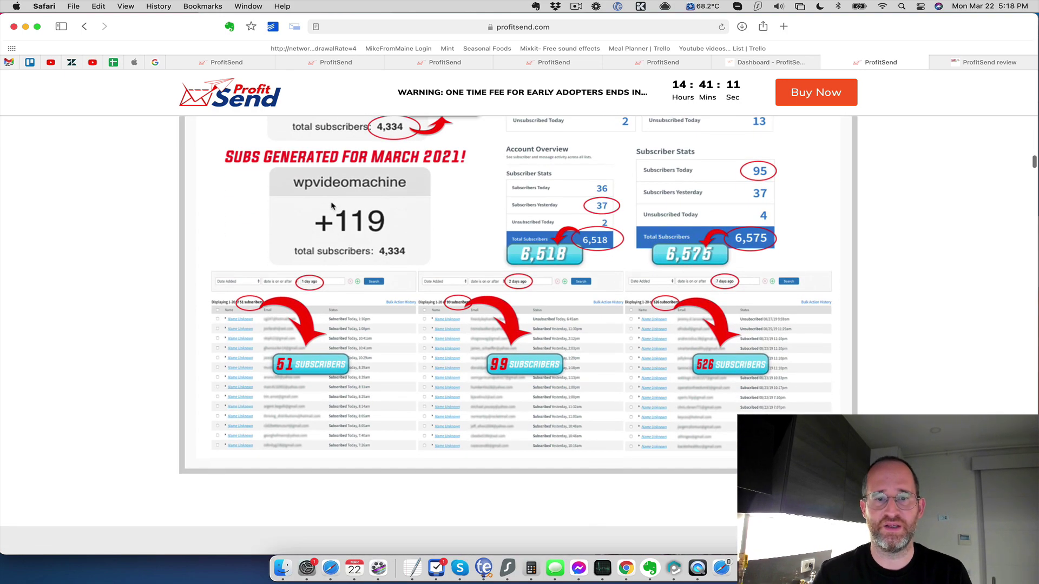
pyautogui.scroll(-20, 332, 206)
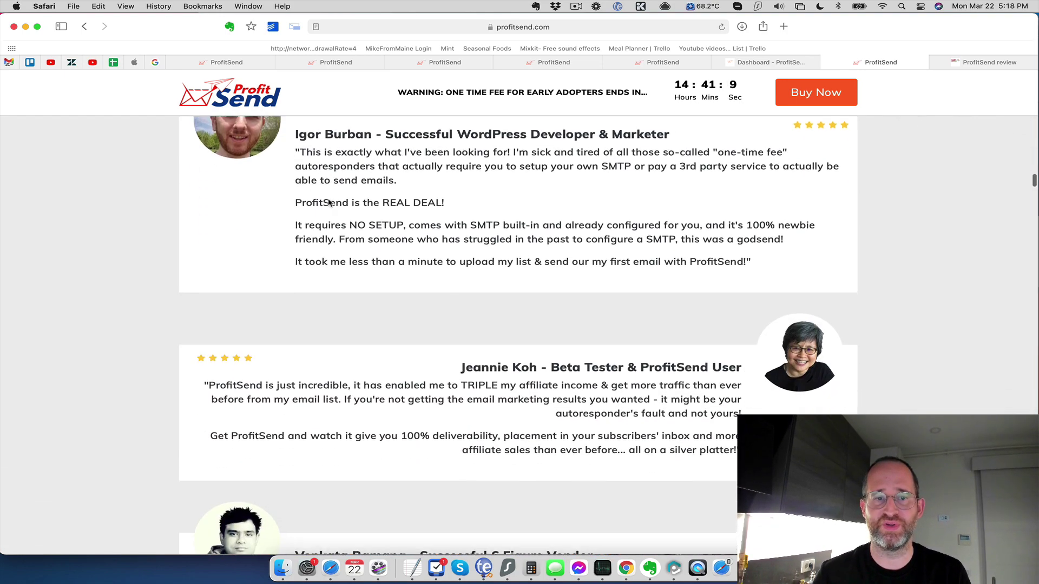
pyautogui.scroll(-20, 328, 202)
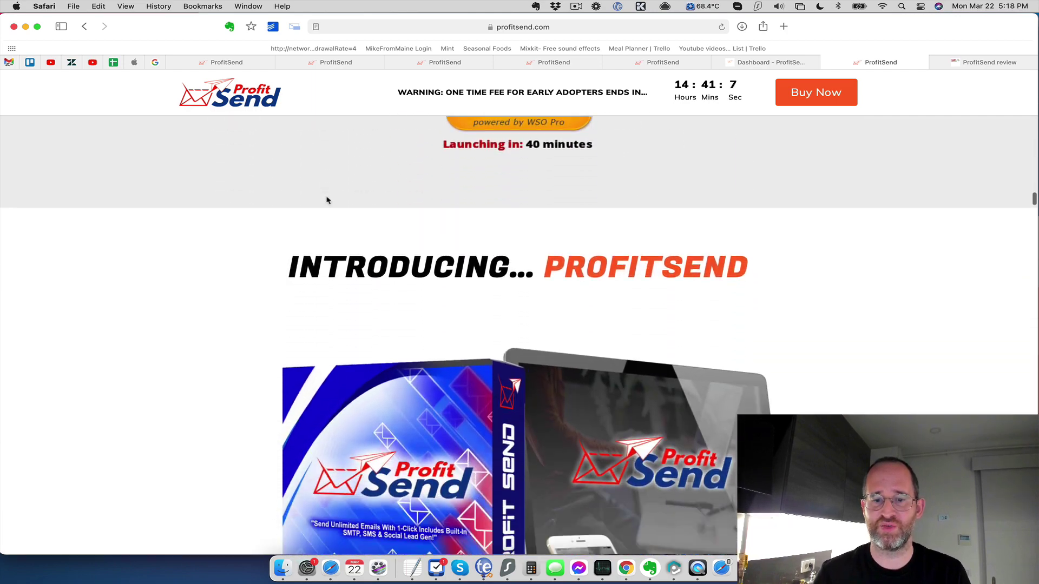
pyautogui.scroll(-20, 327, 199)
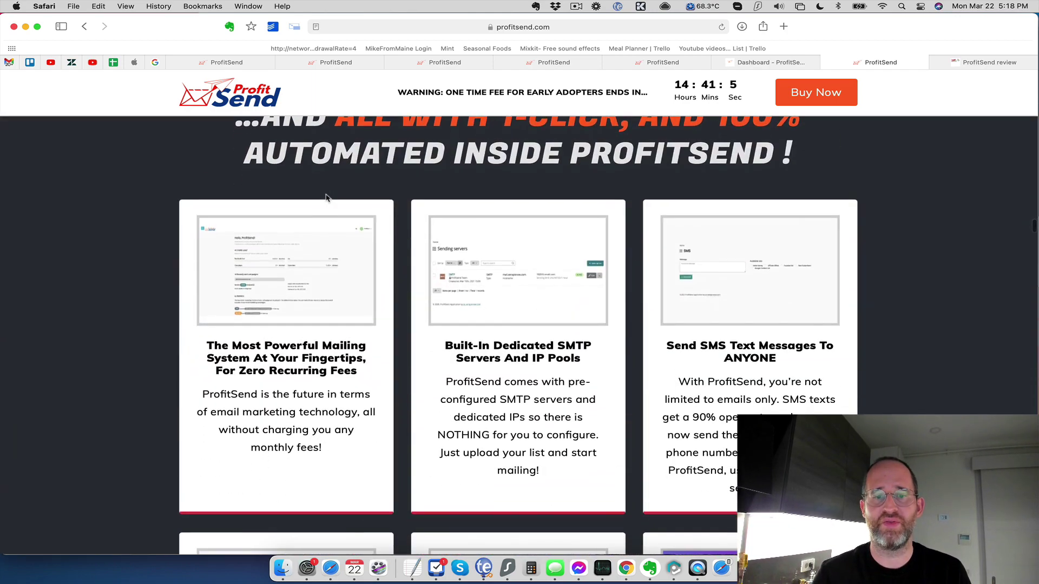
pyautogui.scroll(-3, 327, 198)
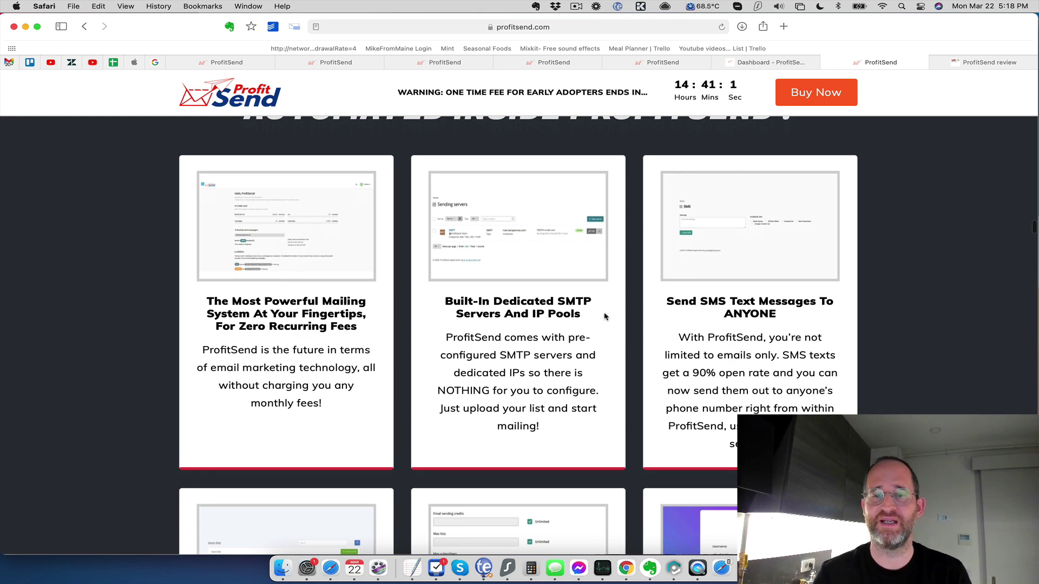
# Continue through the feature cards and value list to the Early Bird button and money-back guarantee
pyautogui.scroll(-3, 502, 312)
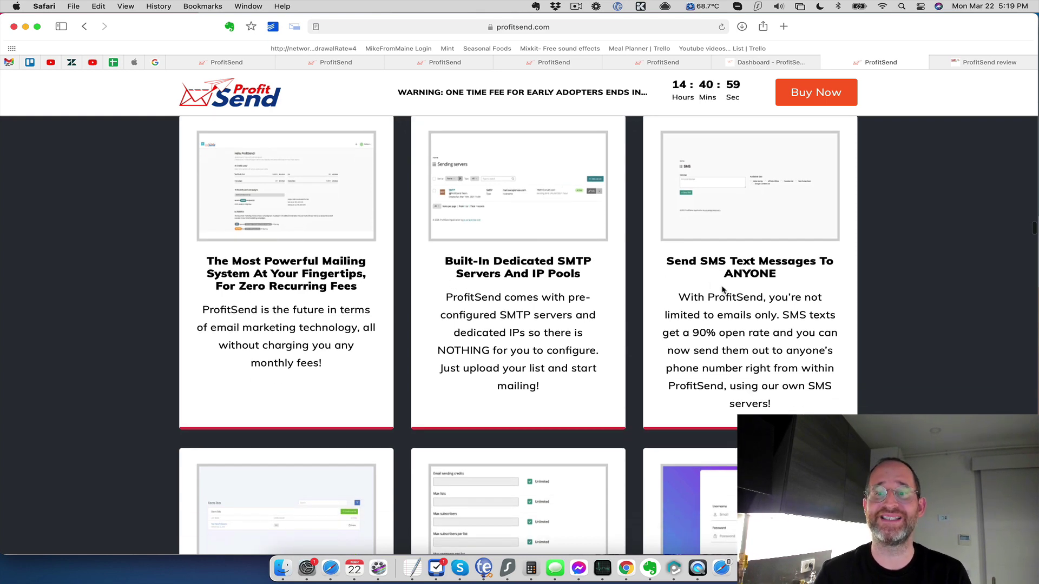
pyautogui.scroll(-15, 793, 277)
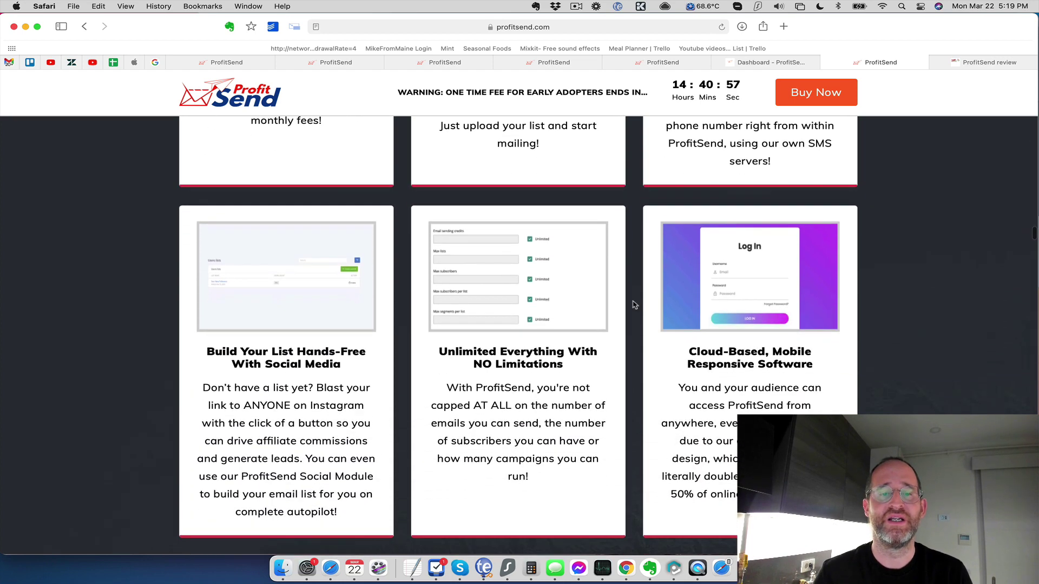
pyautogui.scroll(-3, 507, 341)
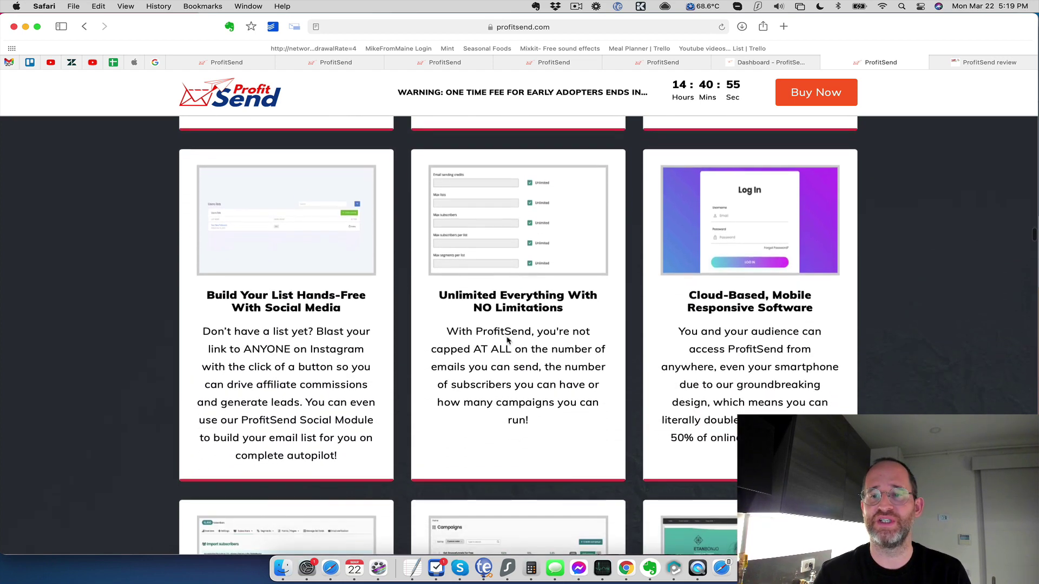
pyautogui.scroll(-15, 589, 359)
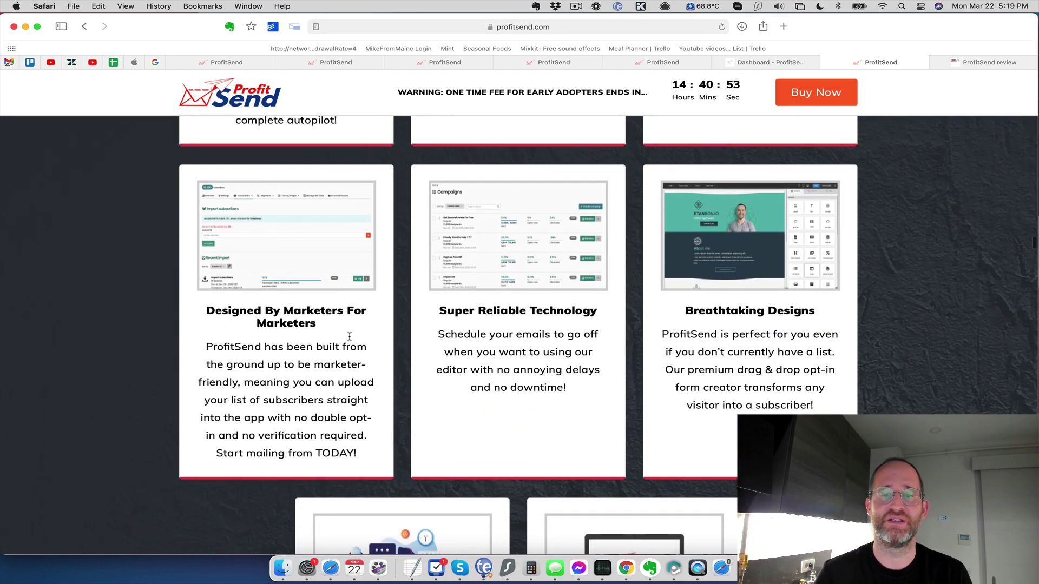
pyautogui.scroll(-15, 432, 339)
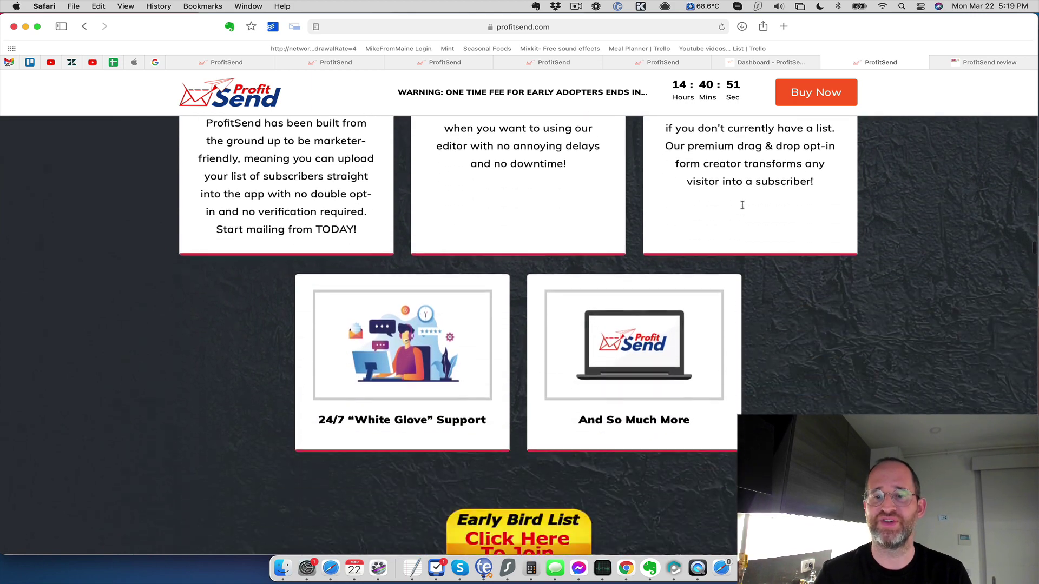
pyautogui.scroll(-20, 491, 241)
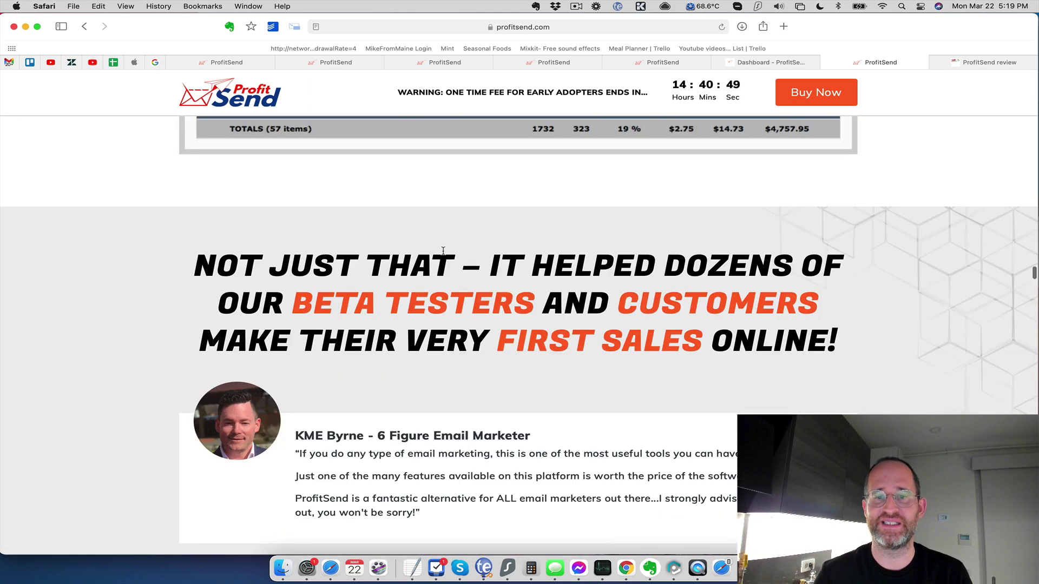
pyautogui.scroll(10, 446, 258)
pyautogui.scroll(1, 578, 242)
pyautogui.scroll(3, 681, 266)
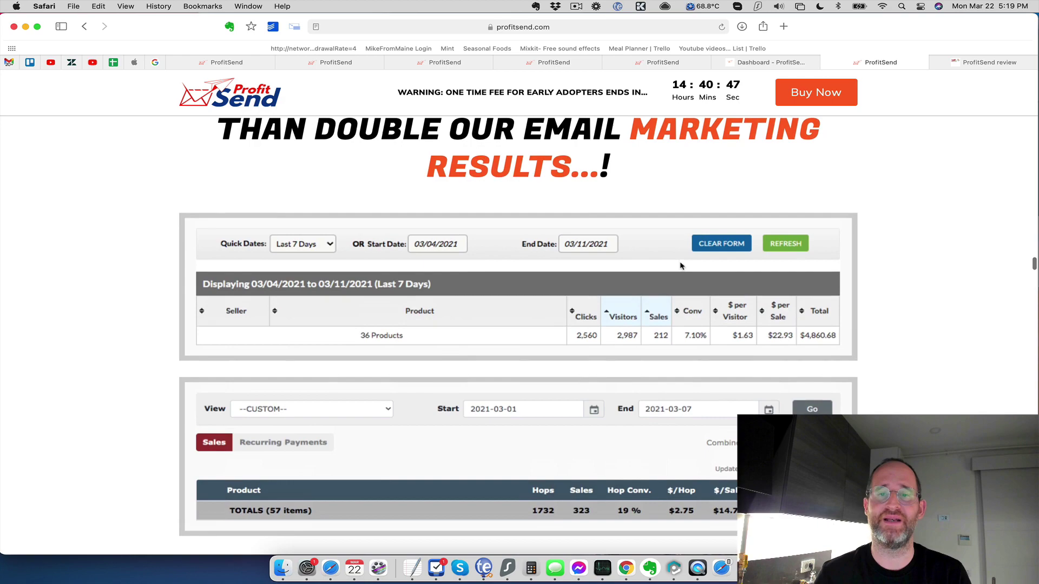
pyautogui.scroll(-10, 615, 271)
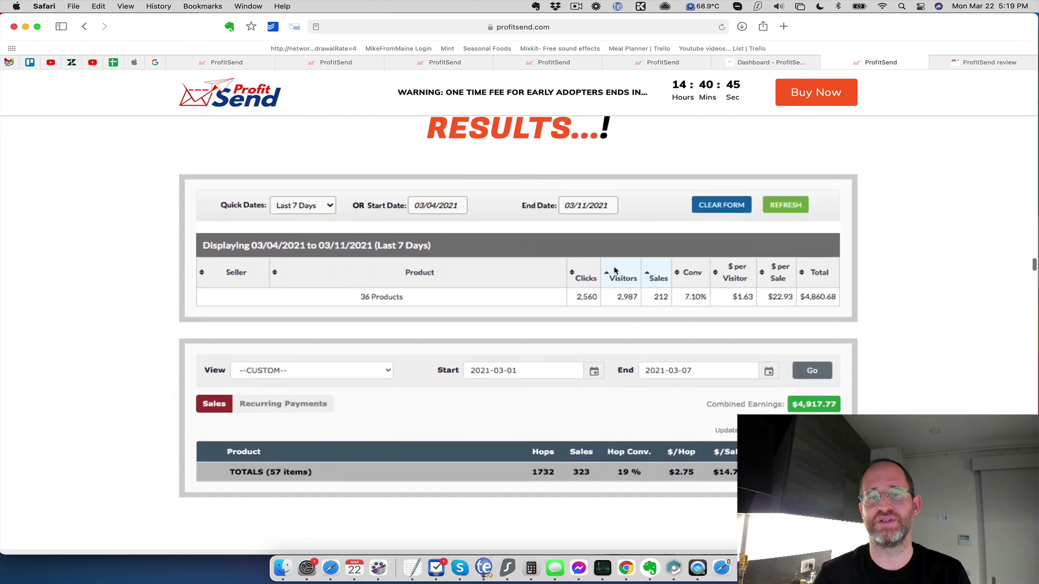
pyautogui.scroll(-4, 615, 270)
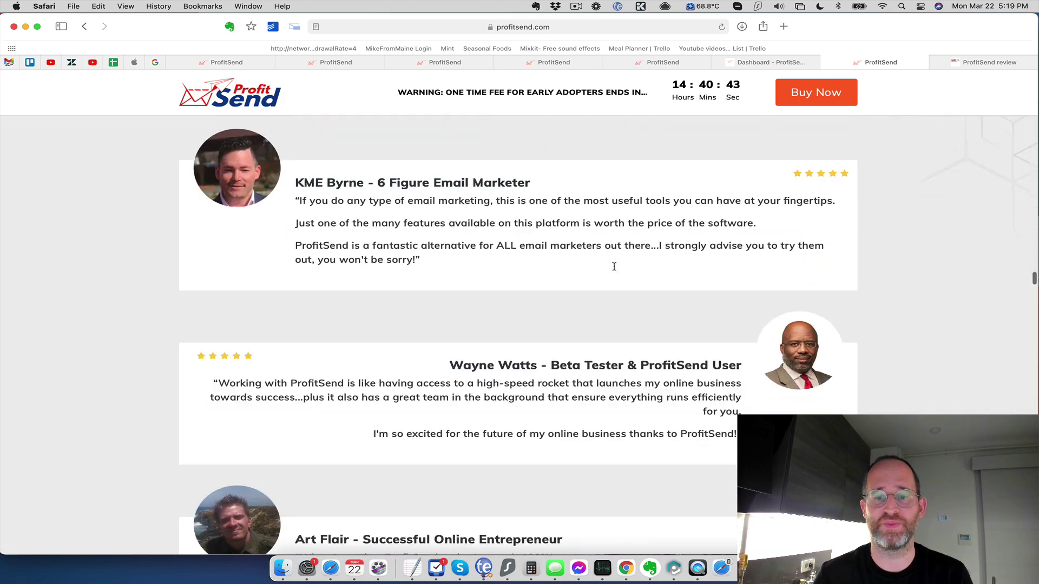
pyautogui.scroll(-20, 615, 267)
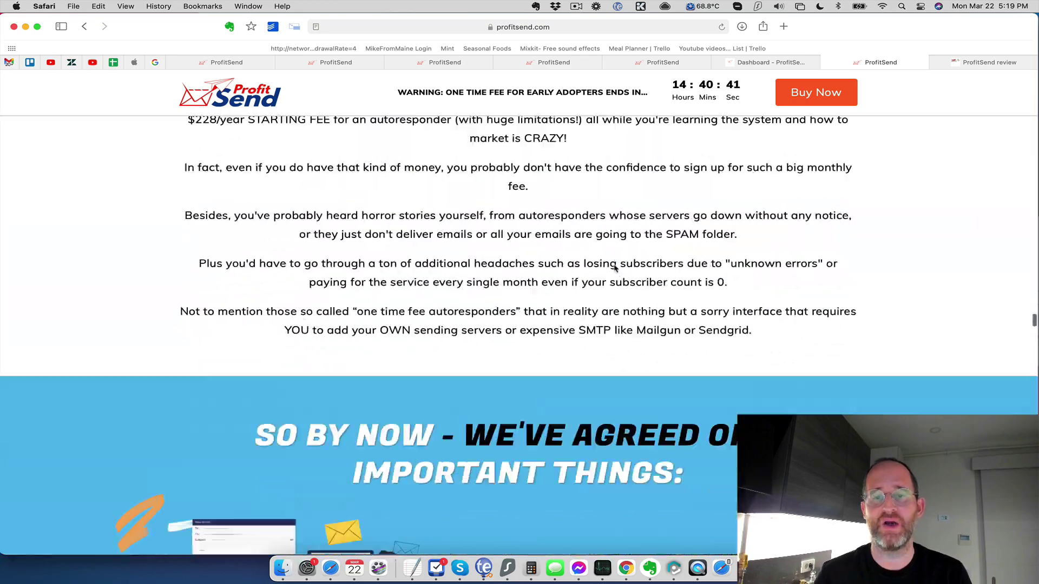
pyautogui.scroll(-20, 614, 268)
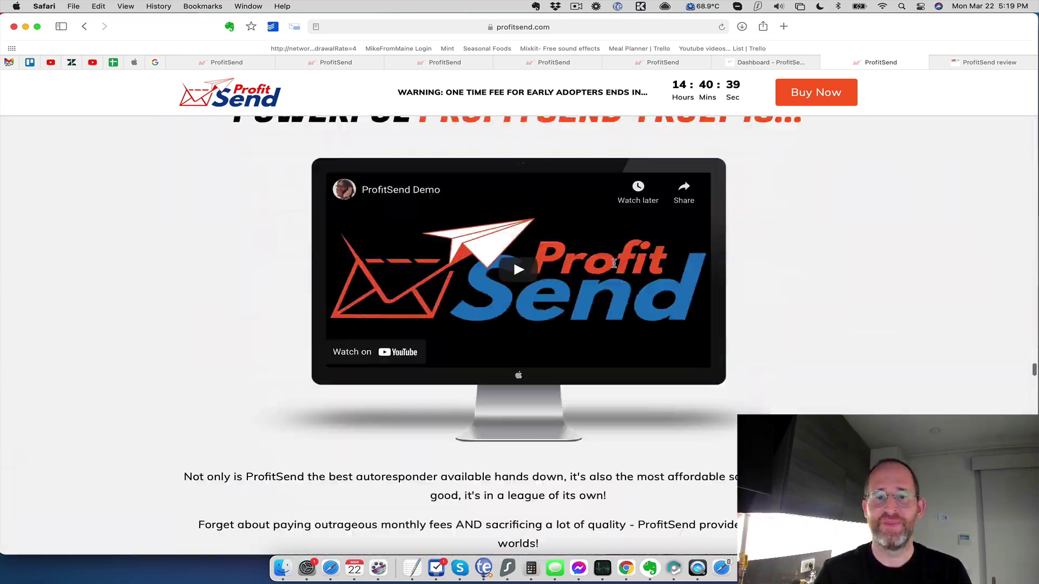
pyautogui.scroll(-20, 614, 263)
pyautogui.scroll(10, 614, 262)
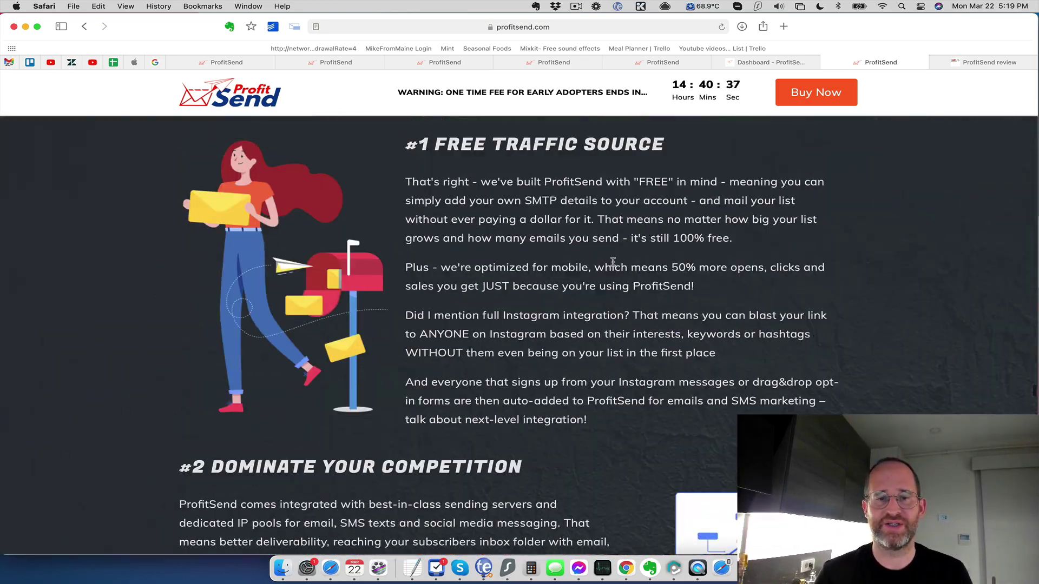
pyautogui.scroll(-15, 613, 262)
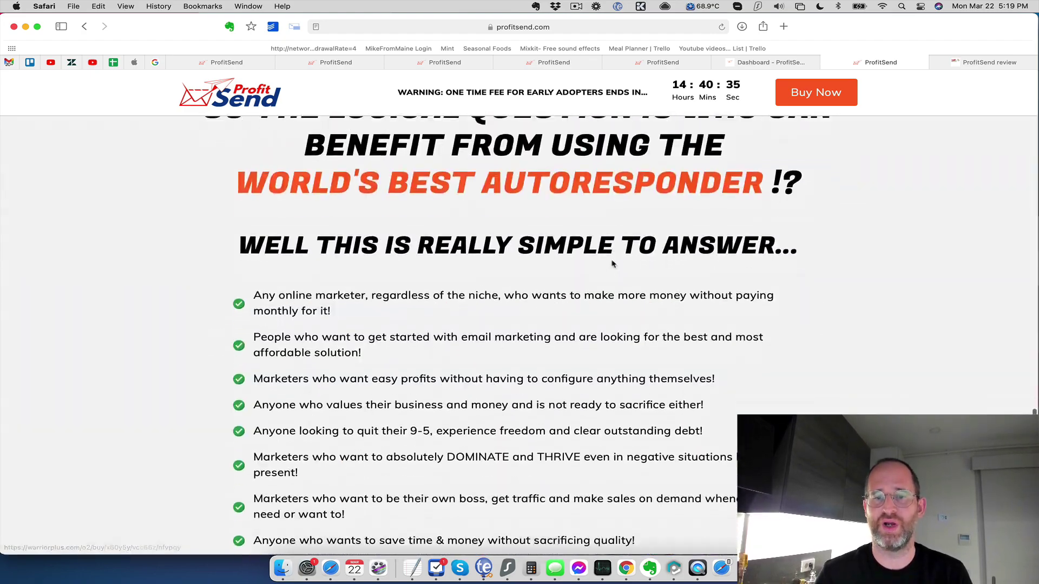
pyautogui.scroll(-20, 613, 263)
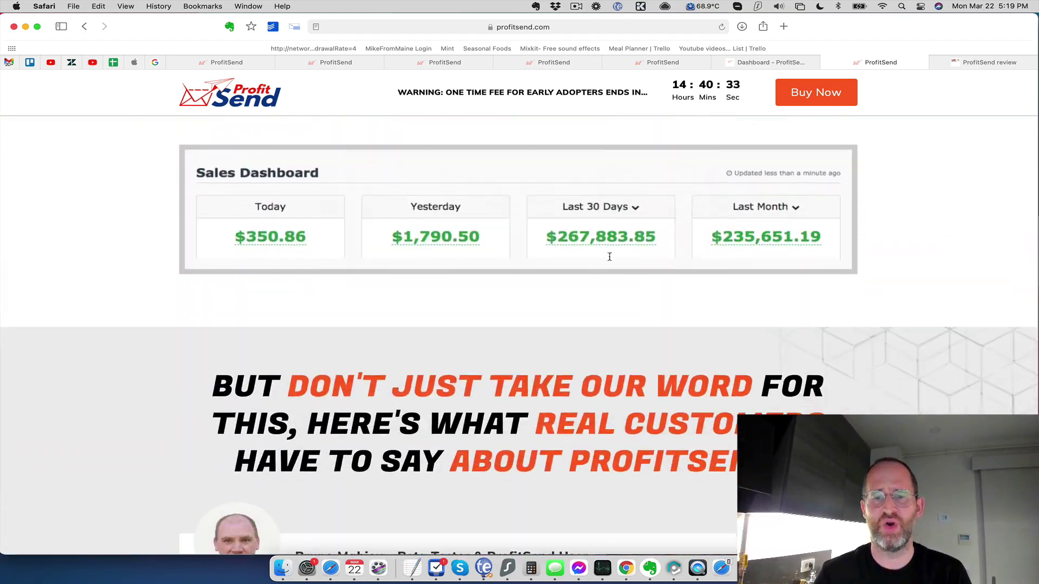
pyautogui.scroll(-20, 609, 257)
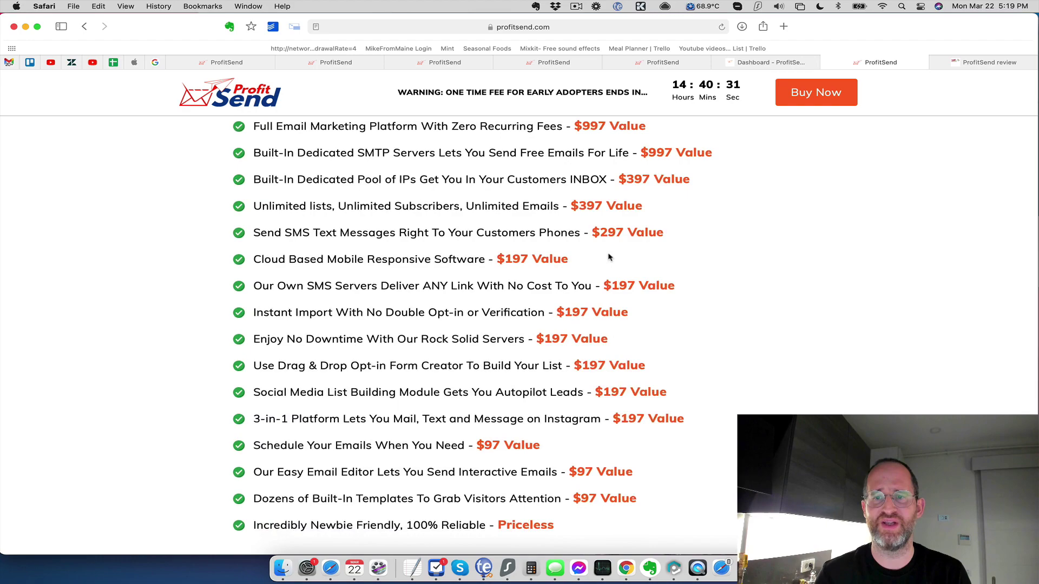
pyautogui.scroll(-15, 609, 257)
pyautogui.scroll(3, 595, 216)
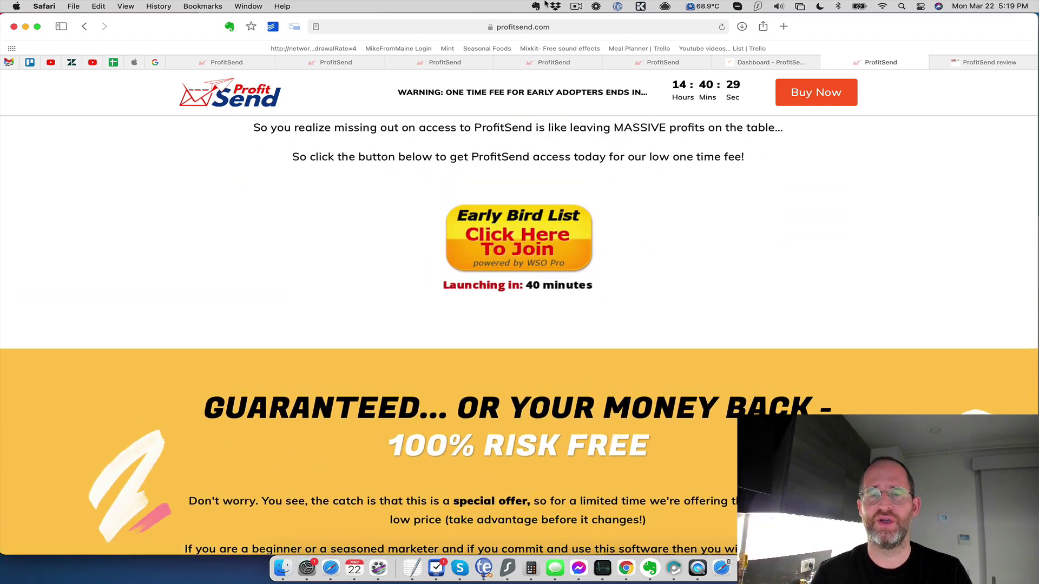
# Open the Congratulations page announcing the unlocked special one-time discount
pyautogui.click(637, 231)
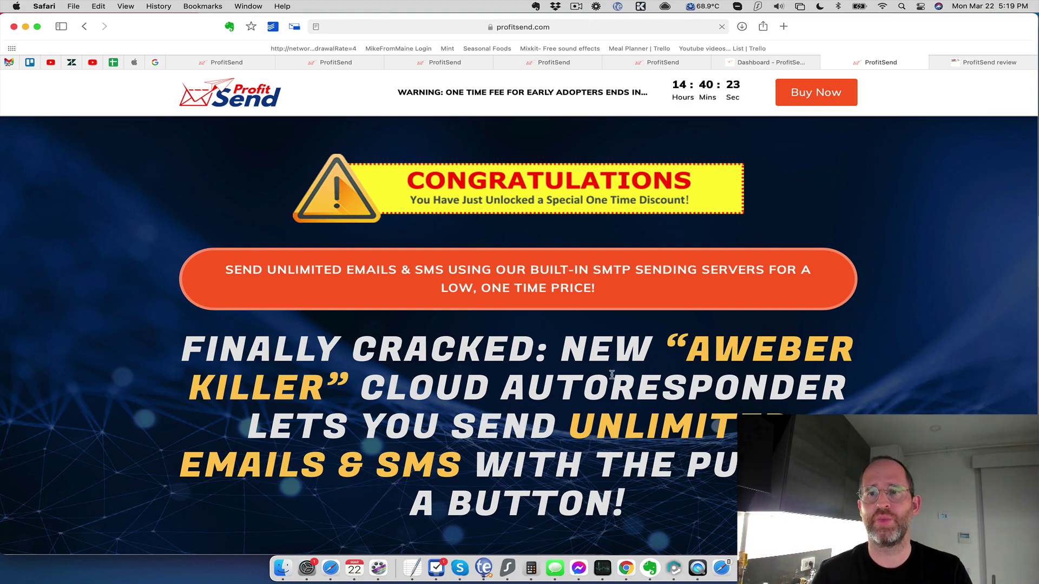
pyautogui.scroll(-8, 612, 375)
pyautogui.scroll(8, 612, 374)
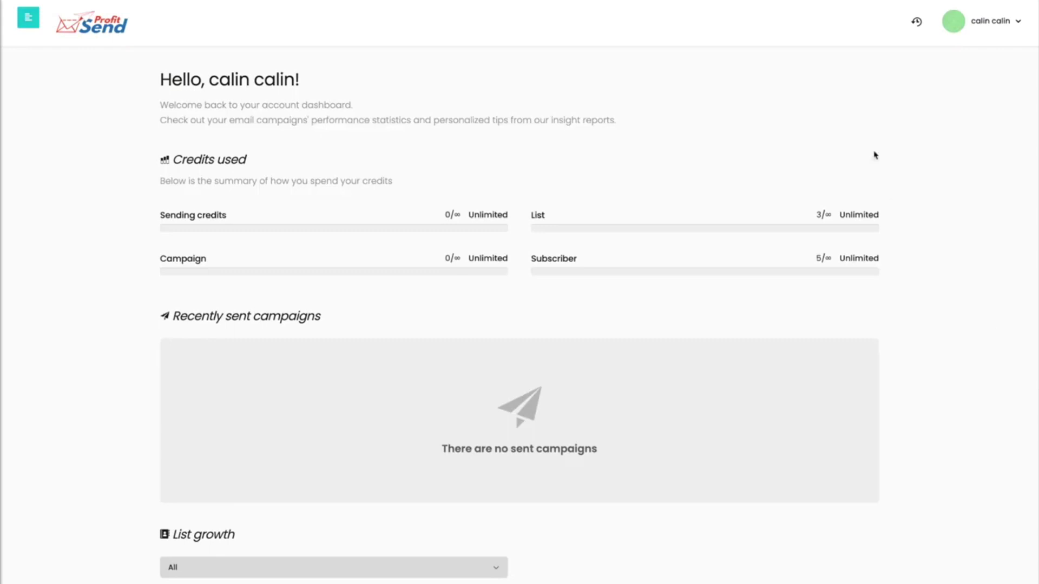
# Create a new campaign from the Campaigns page and review its Setup form
pyautogui.click(28, 17)
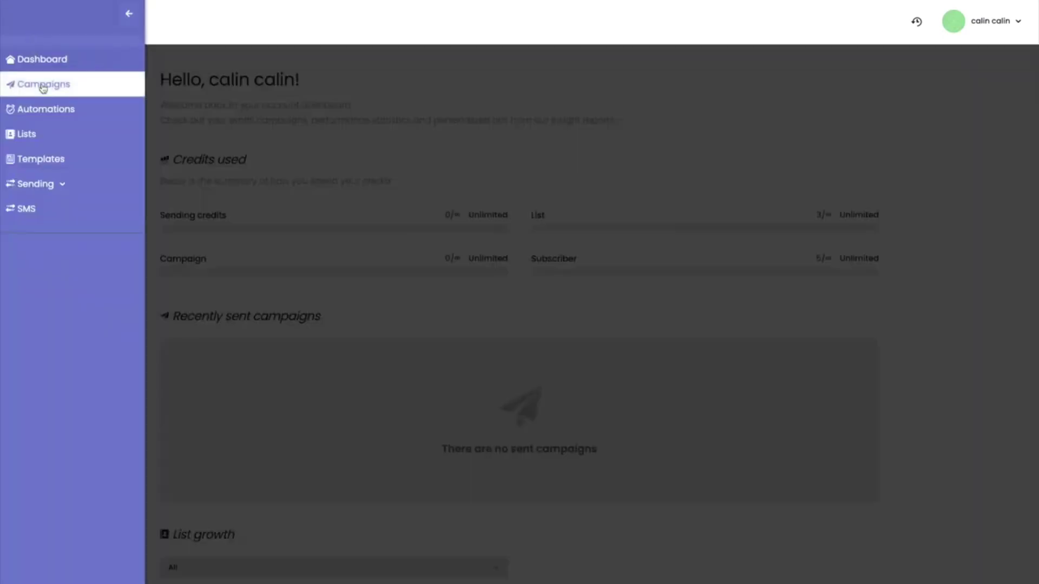
pyautogui.click(43, 86)
pyautogui.click(785, 164)
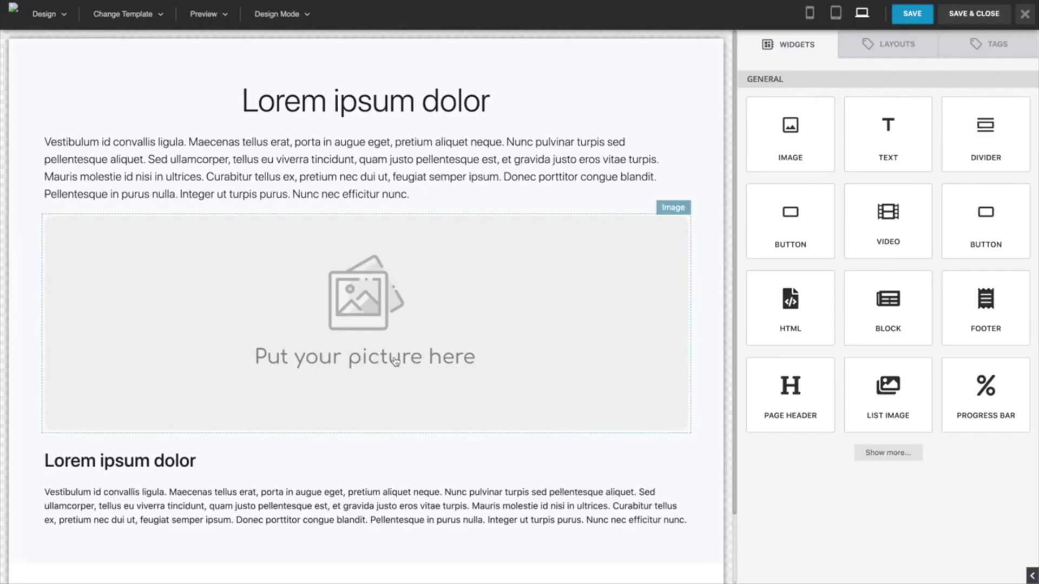
pyautogui.scroll(-2, 395, 362)
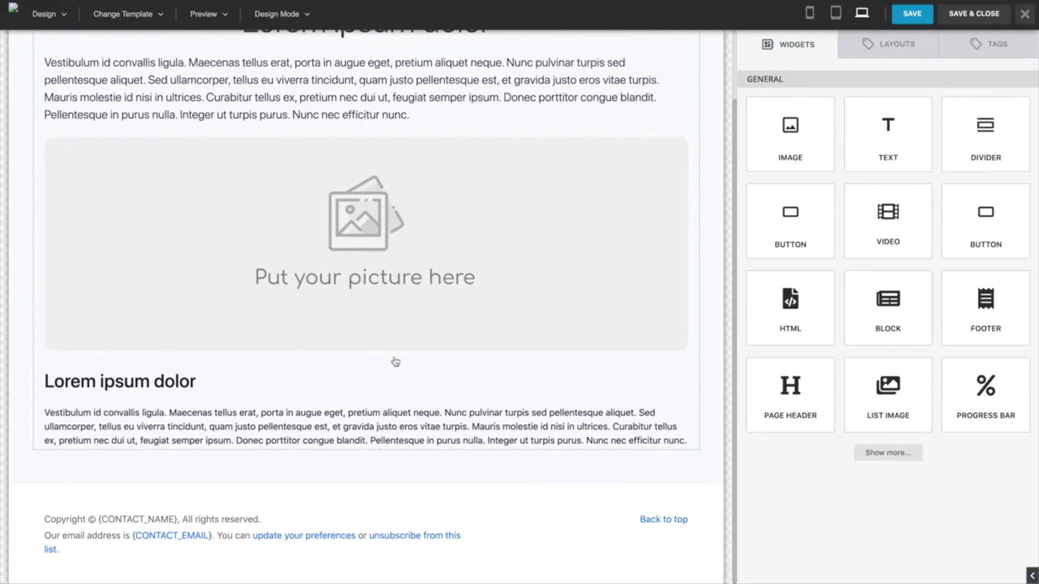
# Add a Button block above the top heading, then delete it
pyautogui.scroll(2, 396, 362)
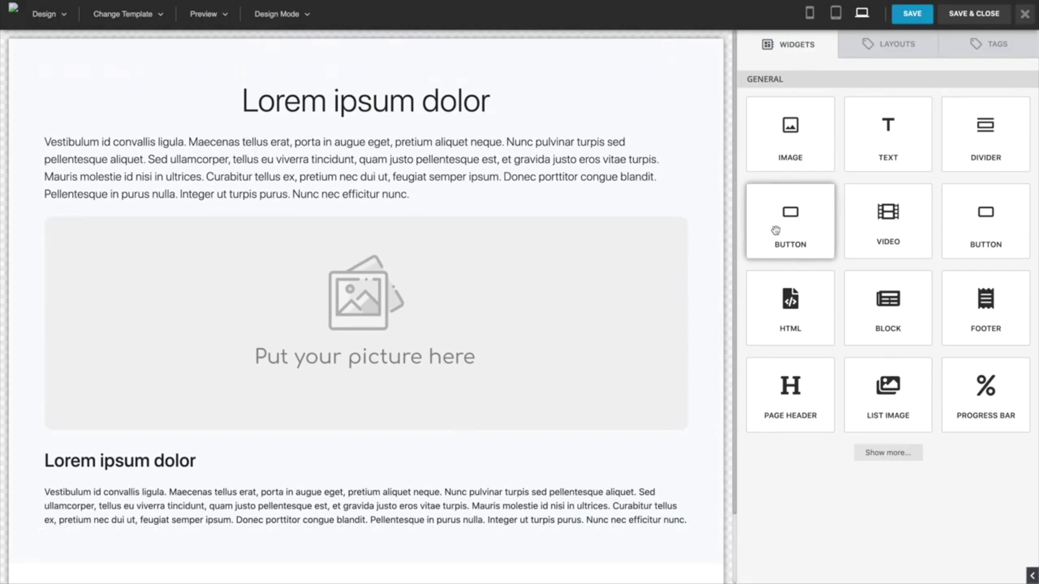
pyautogui.moveTo(779, 229); pyautogui.dragTo(551, 206)
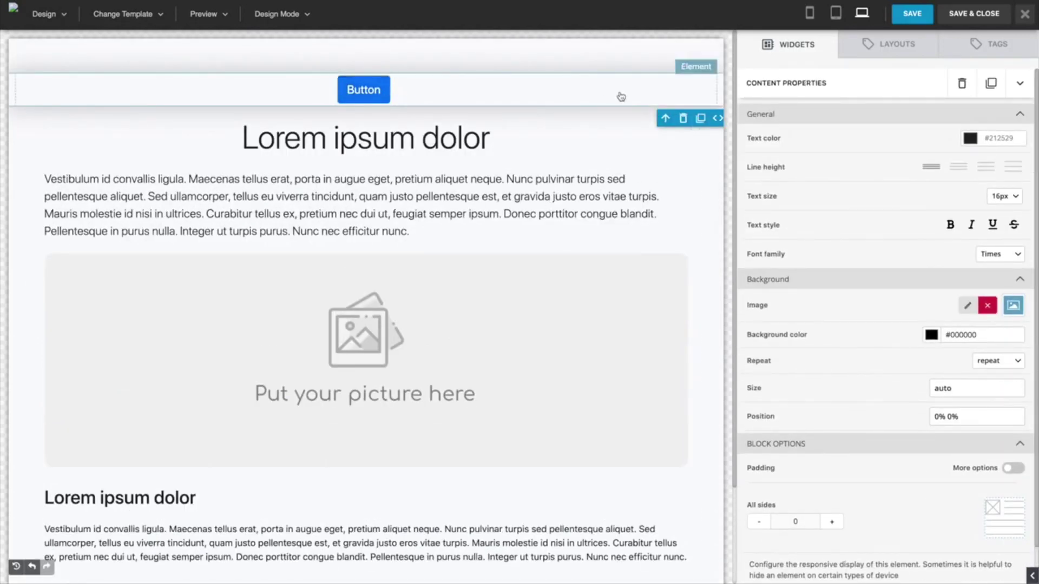
pyautogui.click(684, 119)
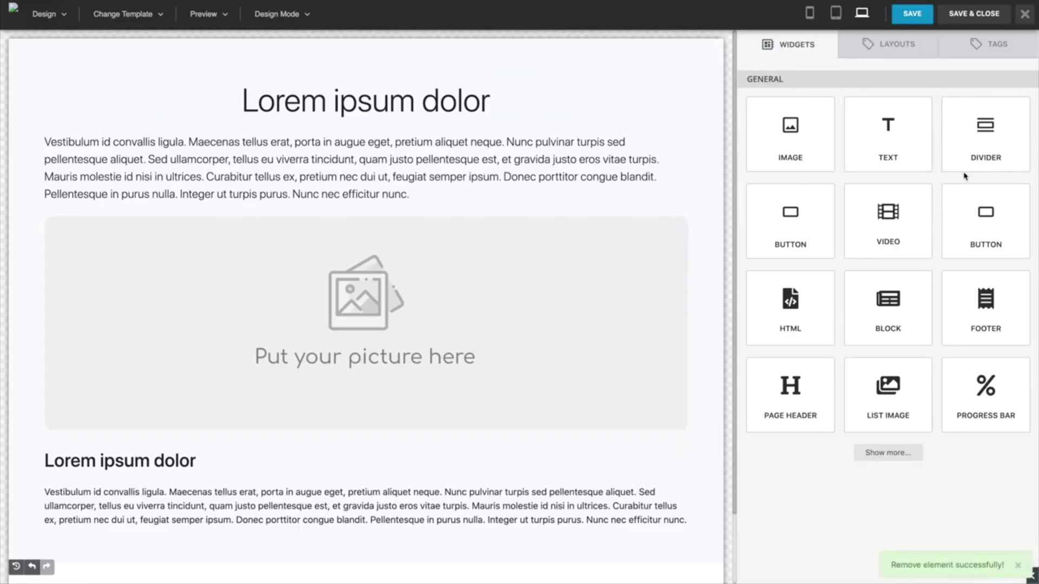
# Browse the extra content blocks, merge tags and column layouts, then save and close the template
pyautogui.click(898, 453)
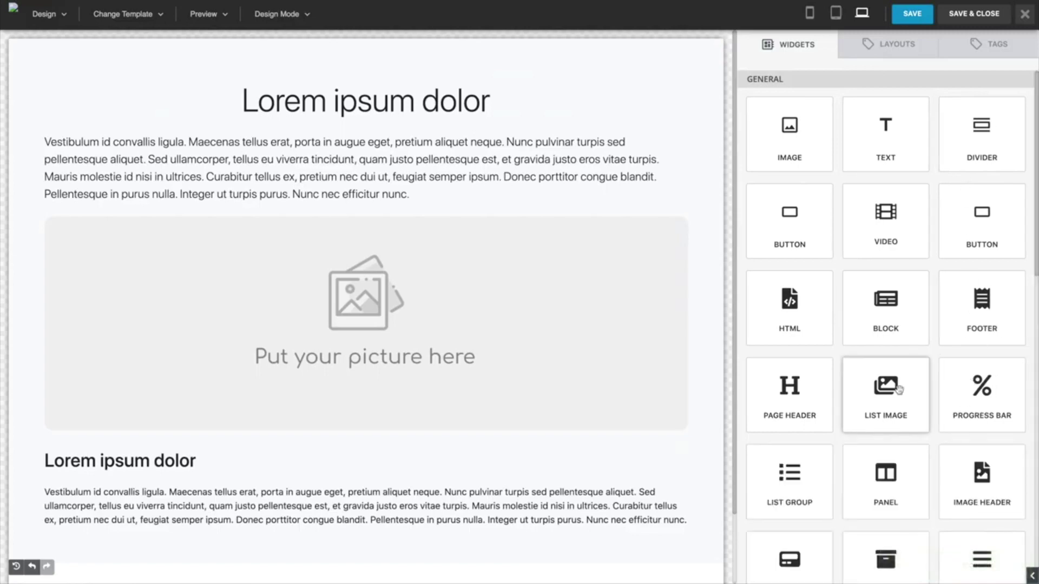
pyautogui.scroll(-9, 898, 389)
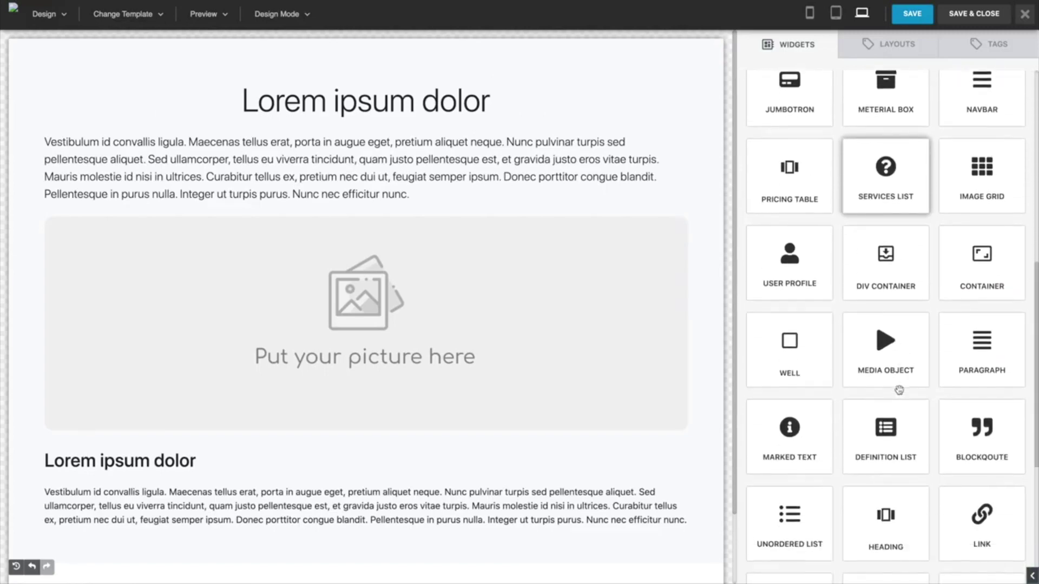
pyautogui.scroll(-3, 899, 390)
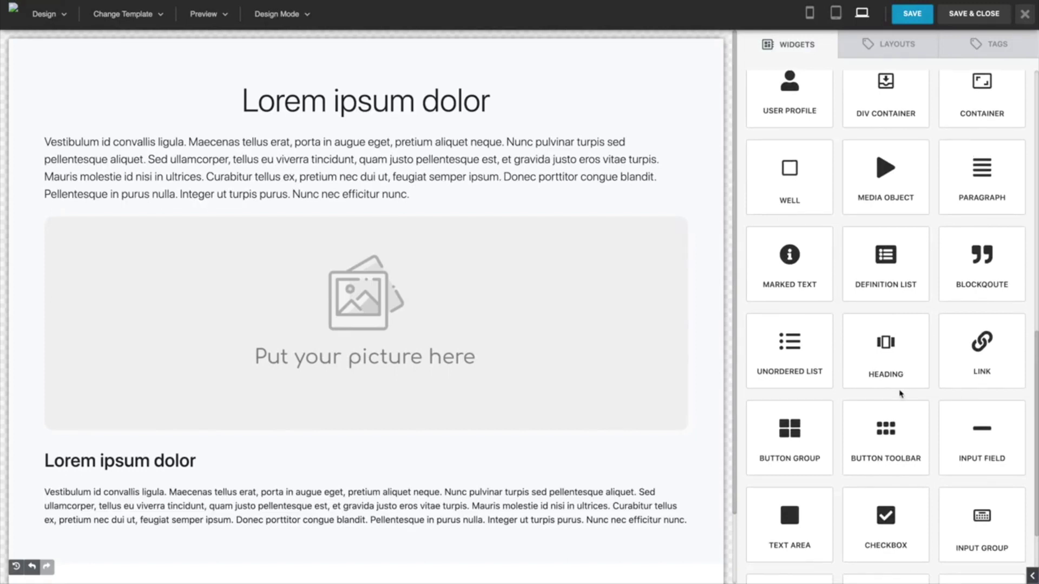
pyautogui.click(982, 47)
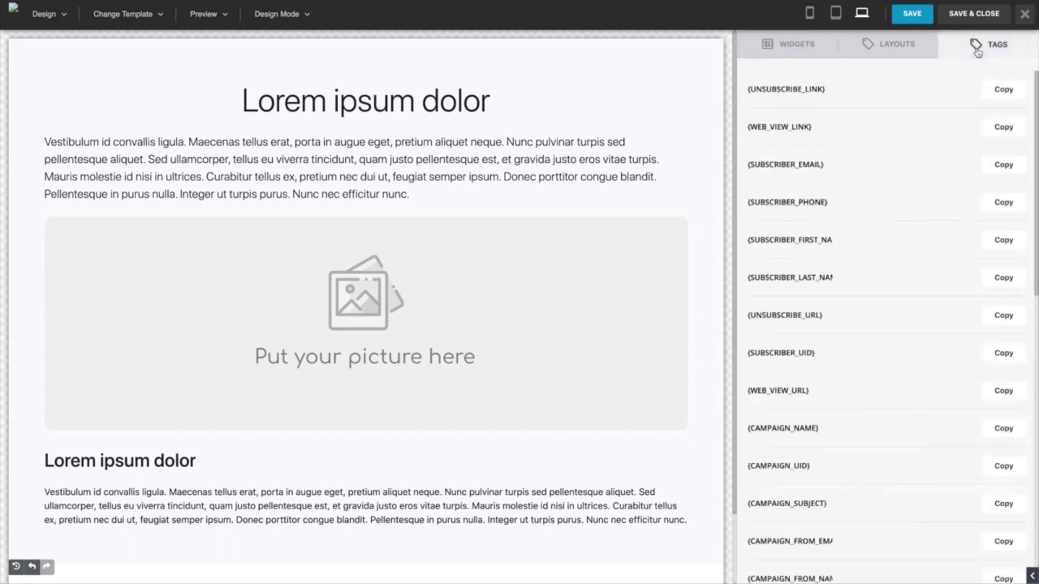
pyautogui.click(930, 55)
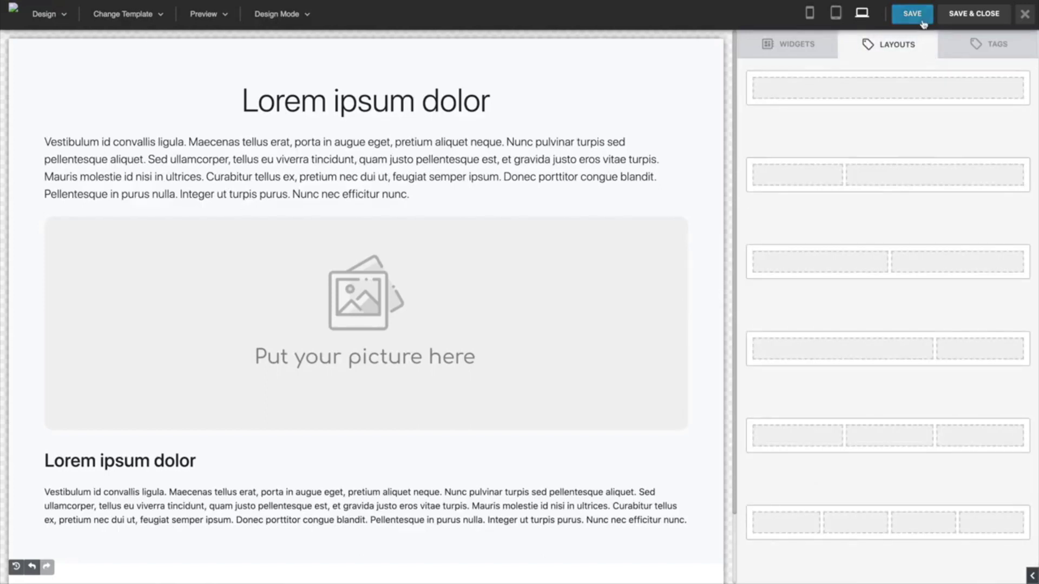
pyautogui.click(977, 21)
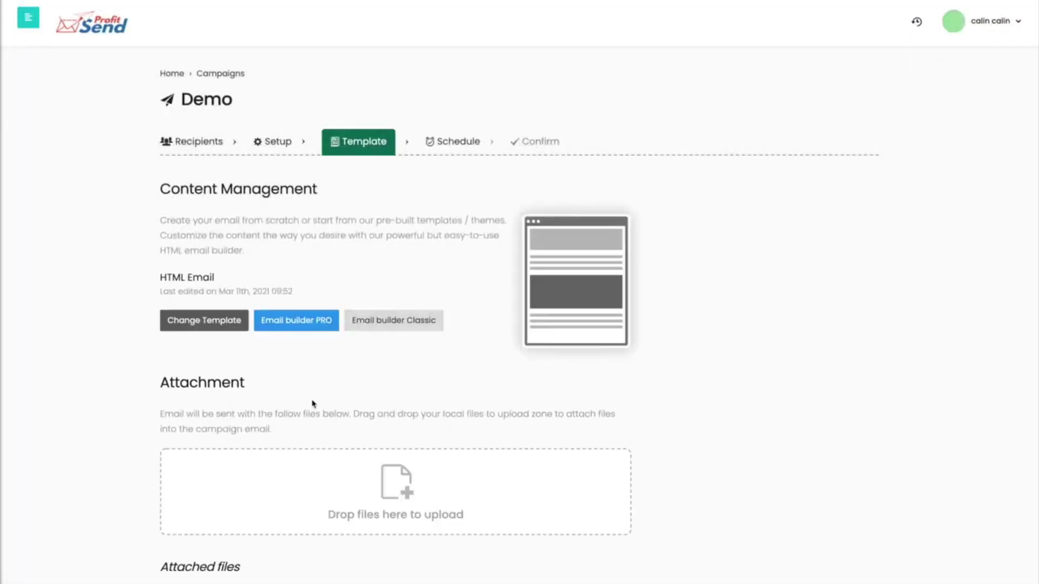
# Save the Demo campaign's schedule and send it, queuing it for Mar 11th, 2021 09:52
pyautogui.click(459, 142)
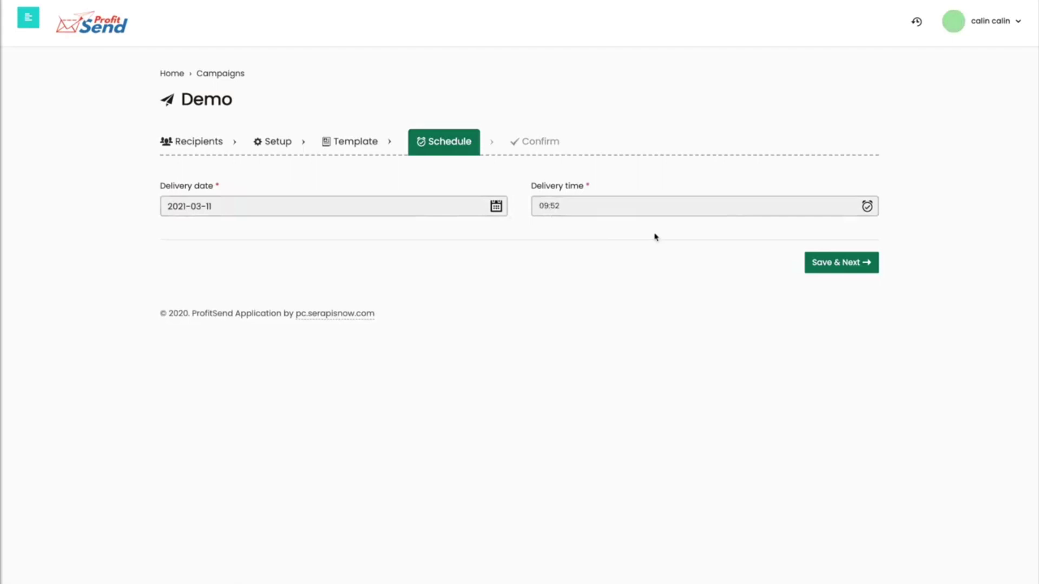
pyautogui.click(826, 266)
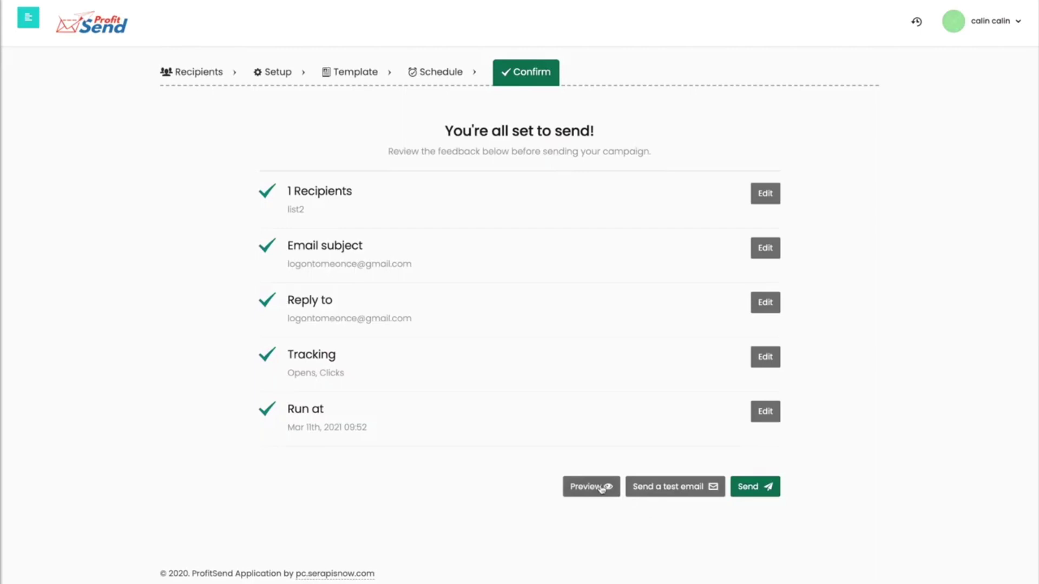
pyautogui.click(759, 487)
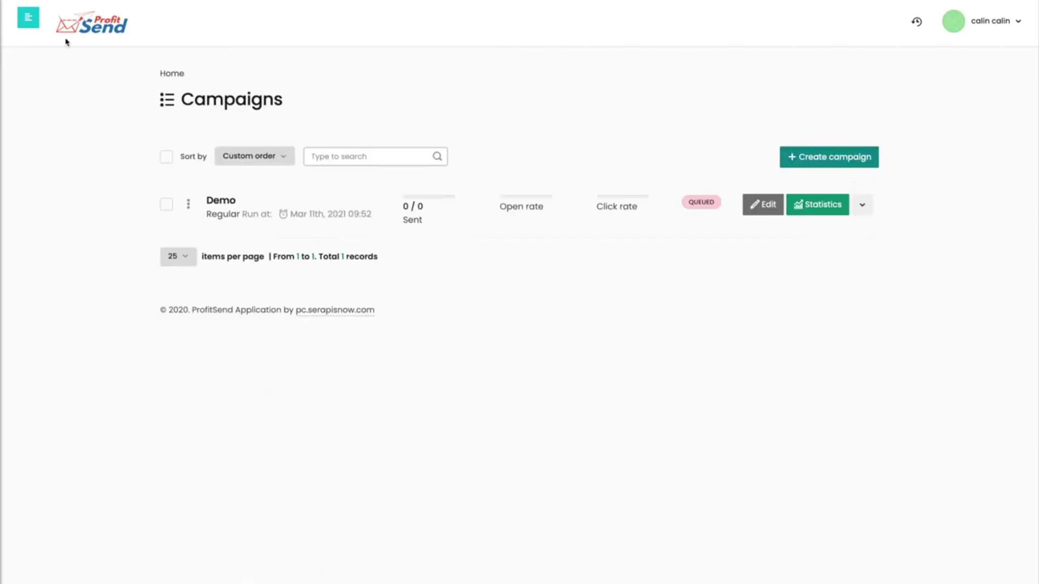
# Add an automation named 'Demo' on mail list list2 and open it in the editor
pyautogui.click(33, 21)
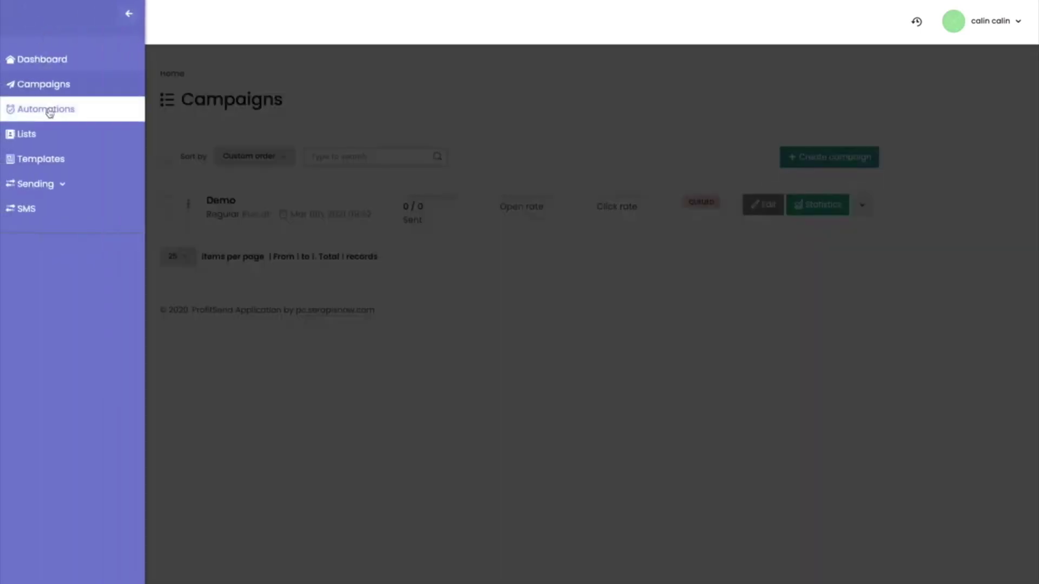
pyautogui.click(49, 118)
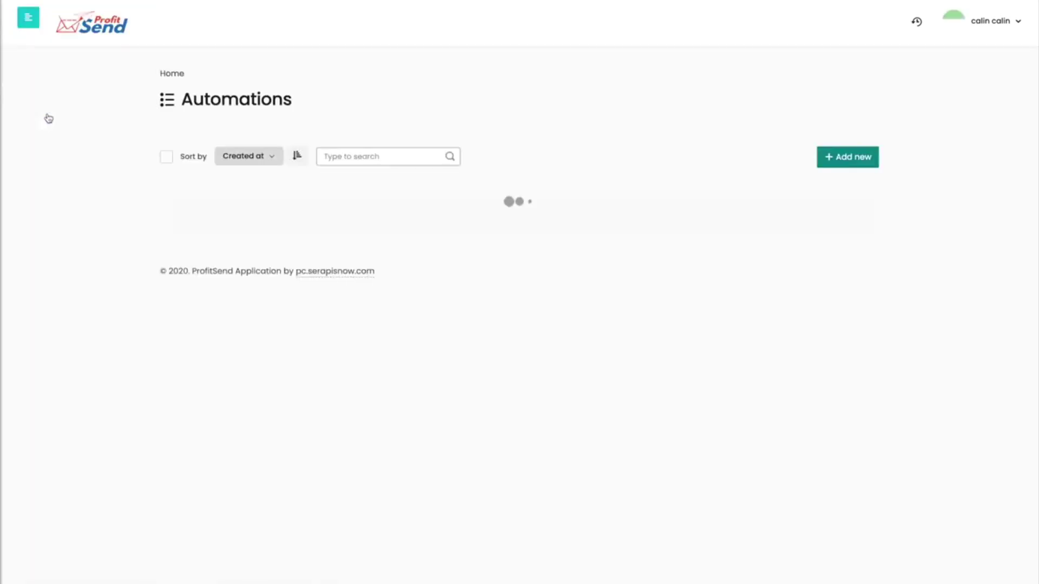
pyautogui.click(828, 158)
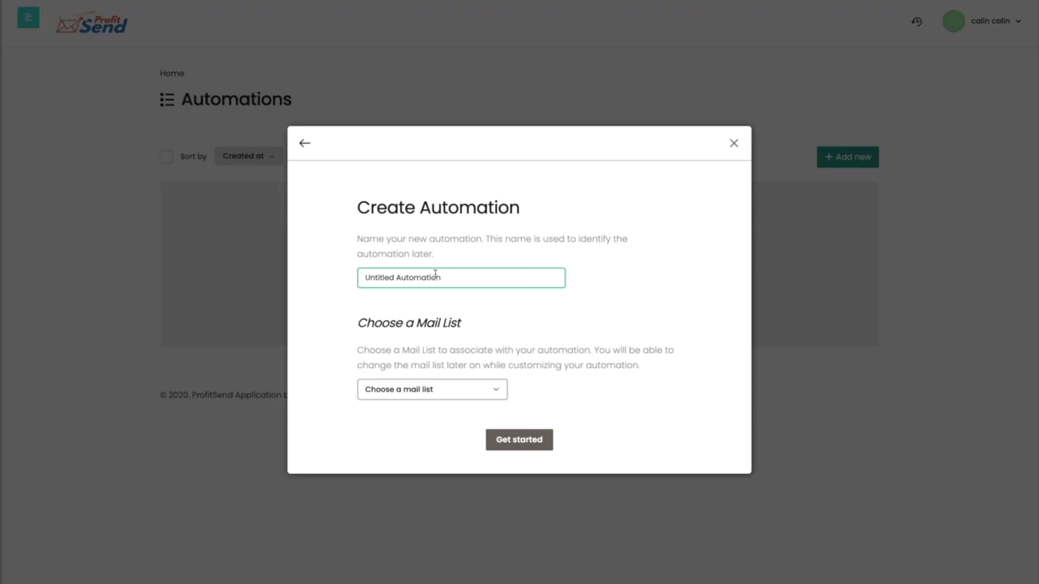
pyautogui.tripleClick(435, 277)
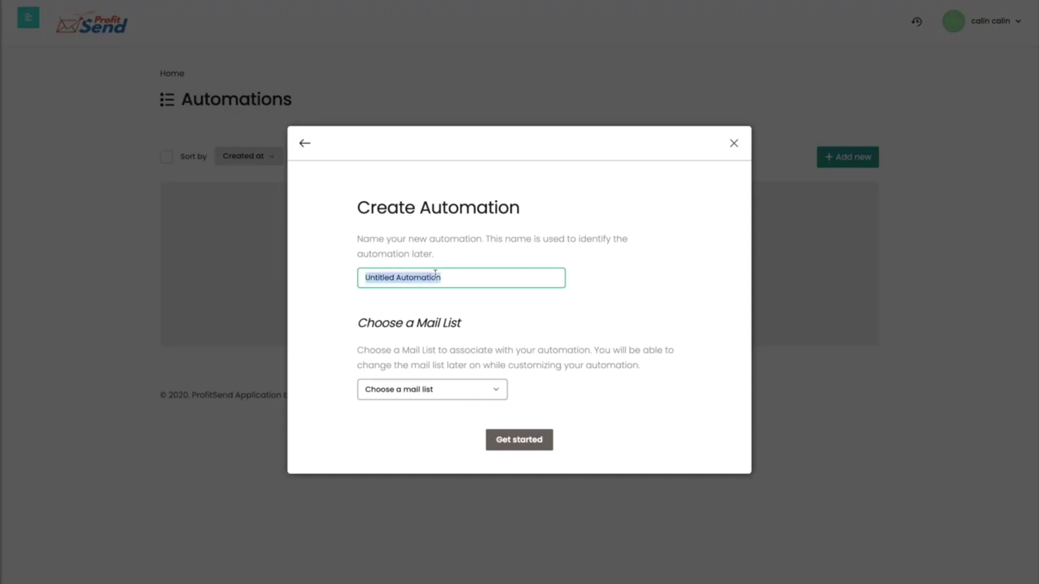
pyautogui.write('Demo')
pyautogui.click(430, 391)
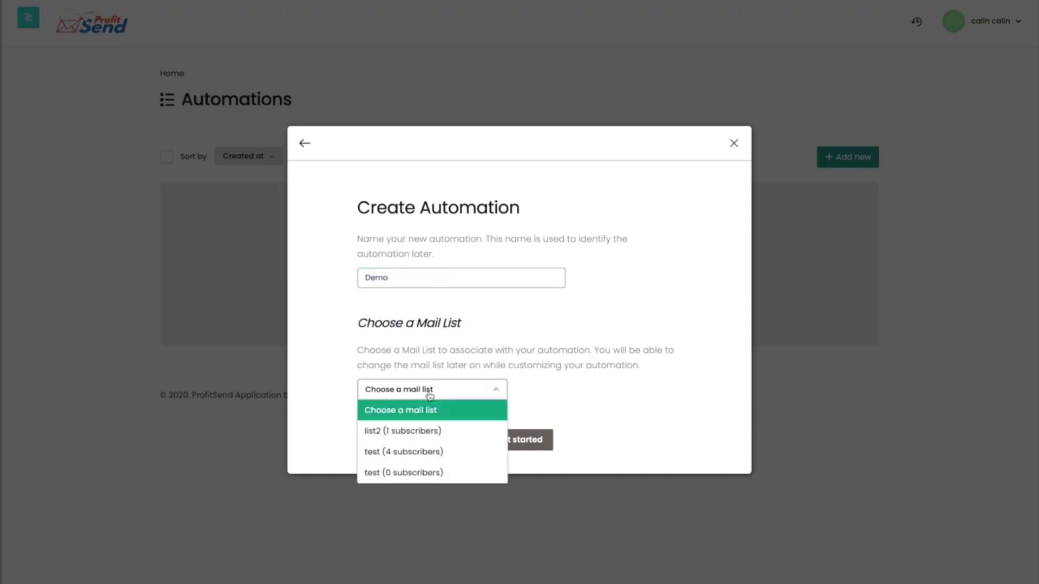
pyautogui.click(428, 449)
pyautogui.click(510, 448)
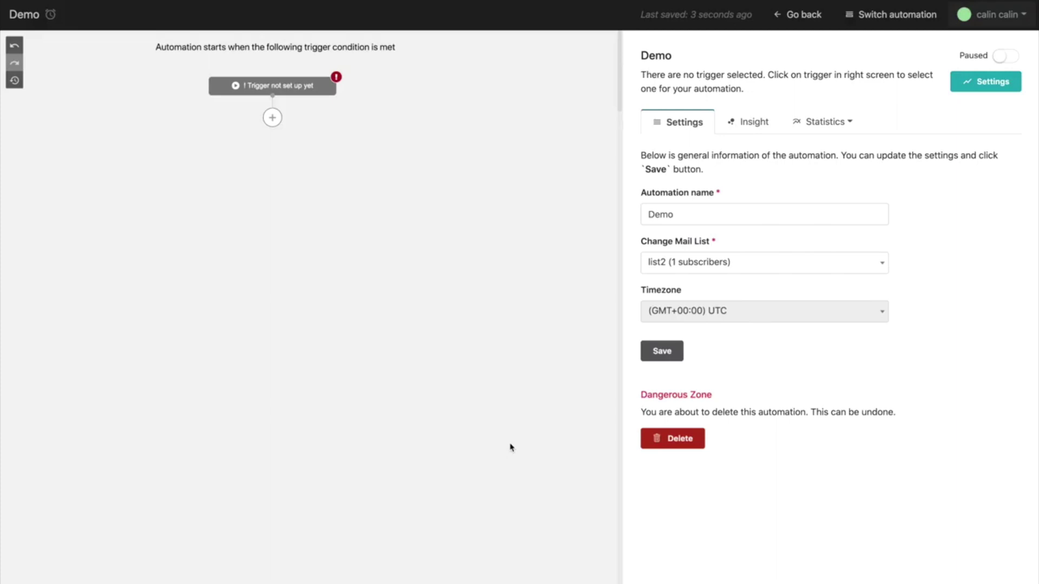
# View the Demo automation's insights, then inspect and cancel a 'Subscriber read an Email' condition step
pyautogui.click(744, 130)
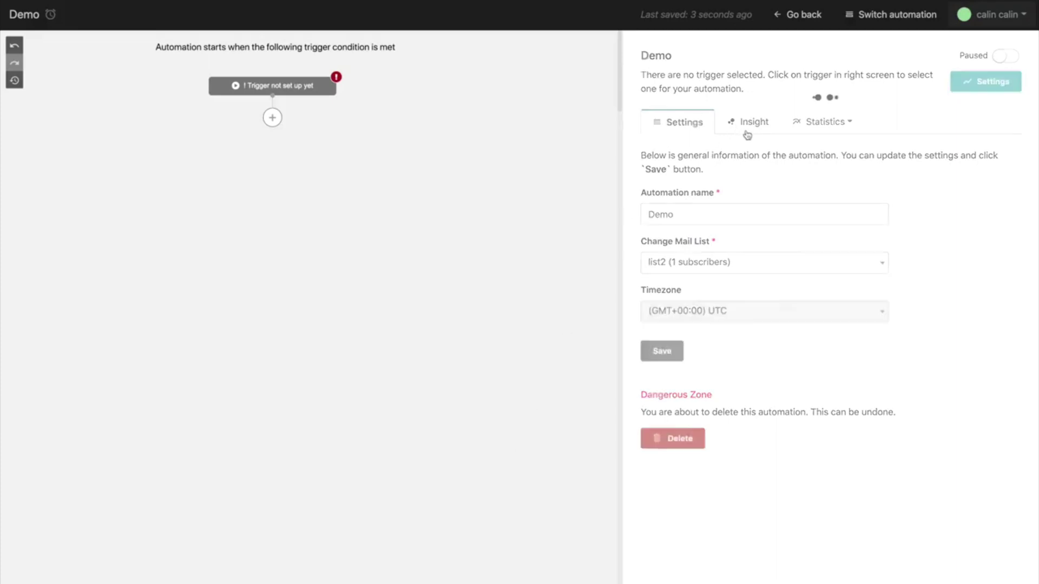
pyautogui.click(271, 117)
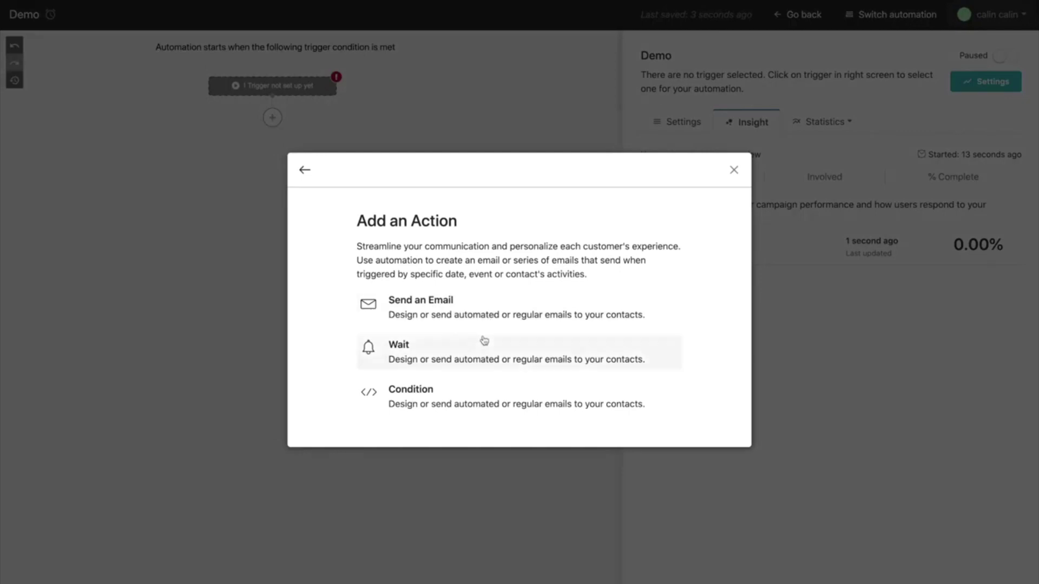
pyautogui.click(452, 392)
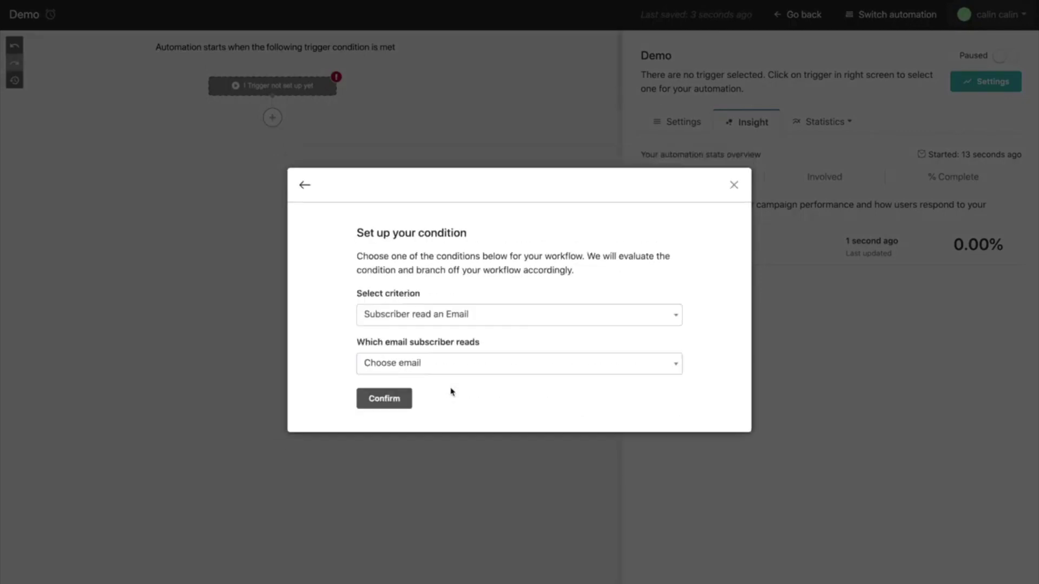
pyautogui.click(433, 316)
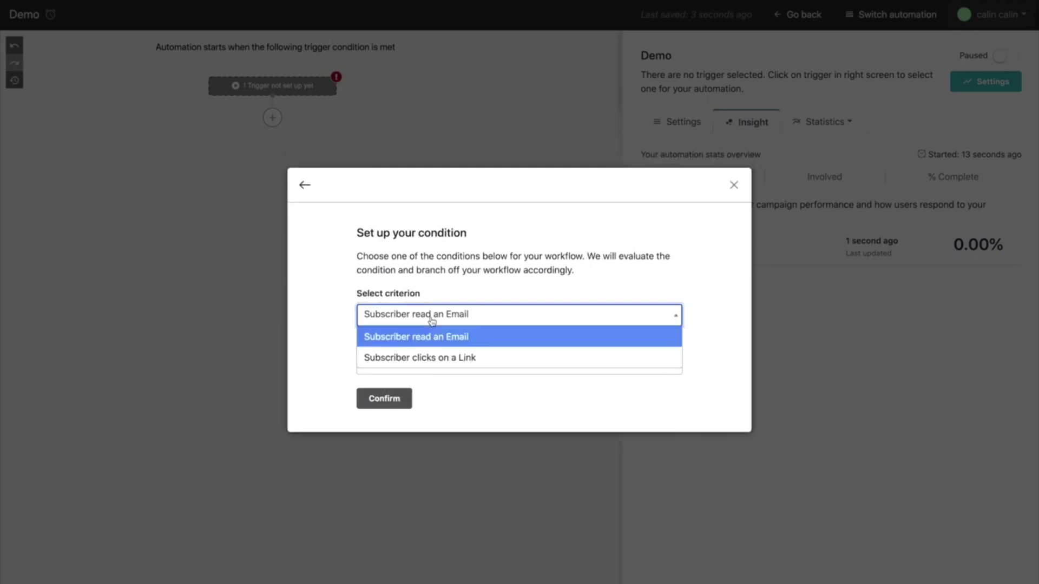
pyautogui.click(465, 323)
pyautogui.click(449, 367)
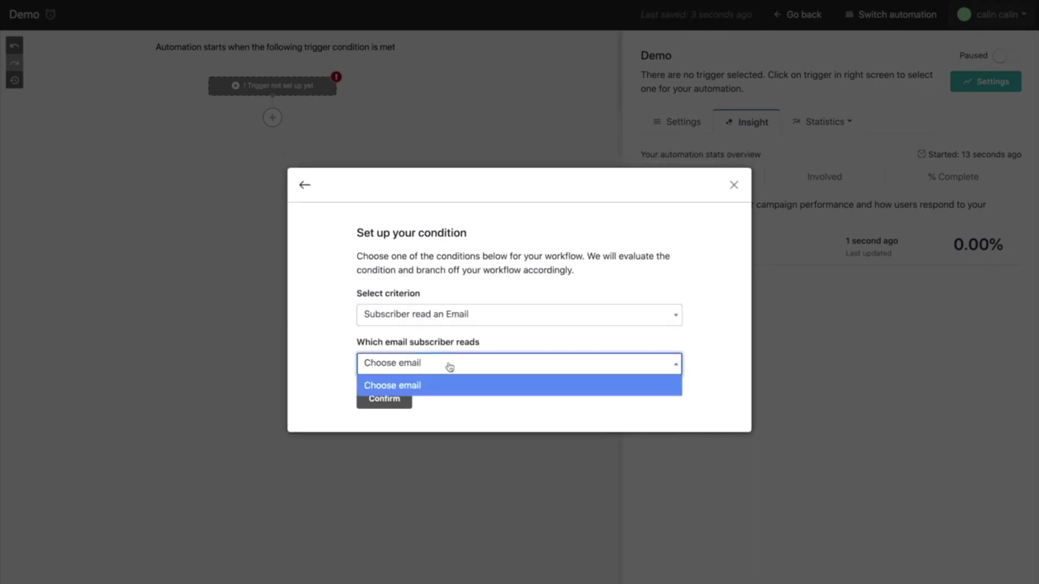
pyautogui.click(450, 367)
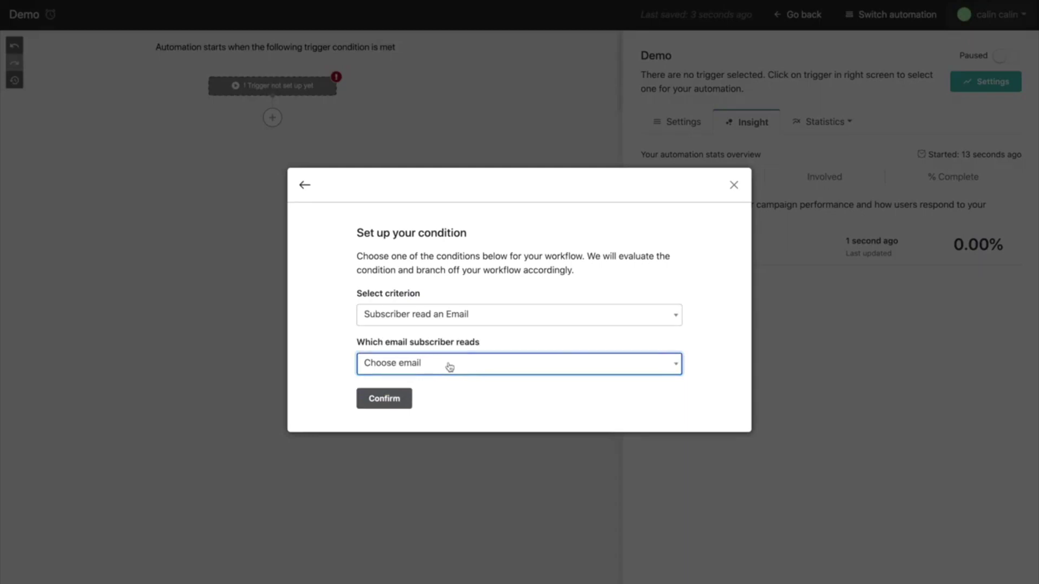
pyautogui.click(734, 185)
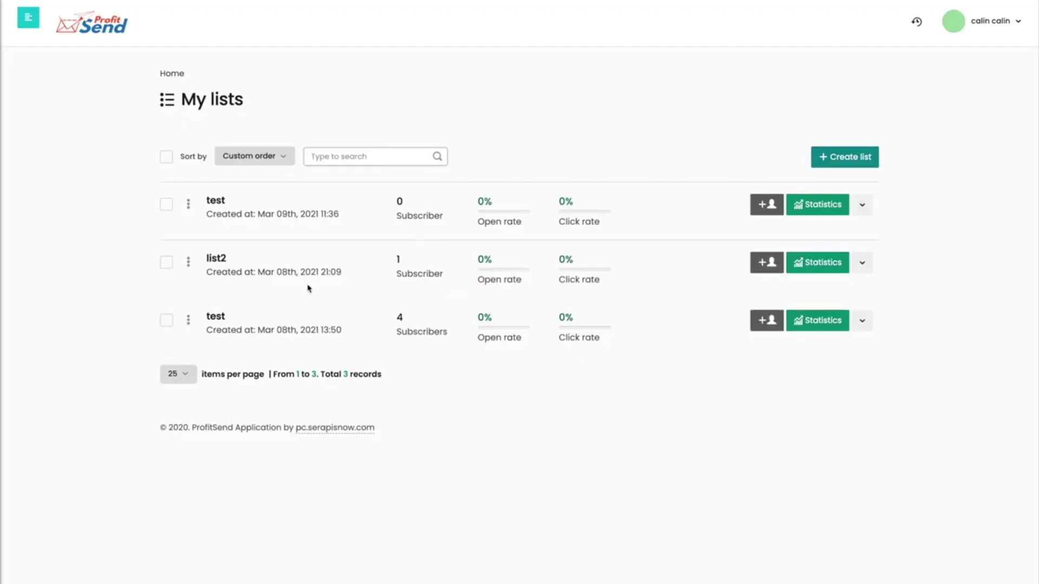
# Open the add-subscriber form and browse list2's Segments and Forms / Pages options
pyautogui.click(770, 270)
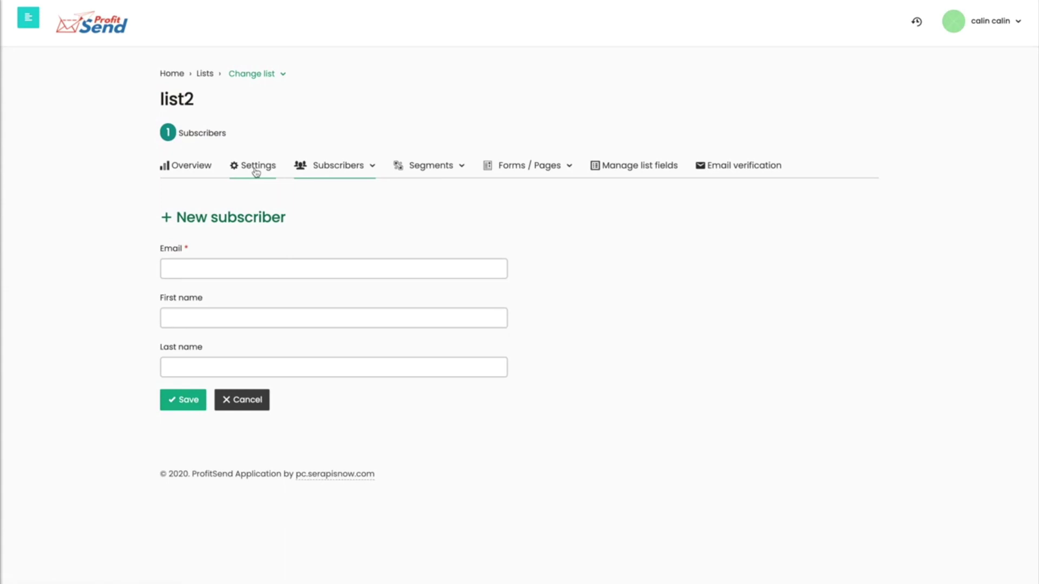
pyautogui.click(428, 172)
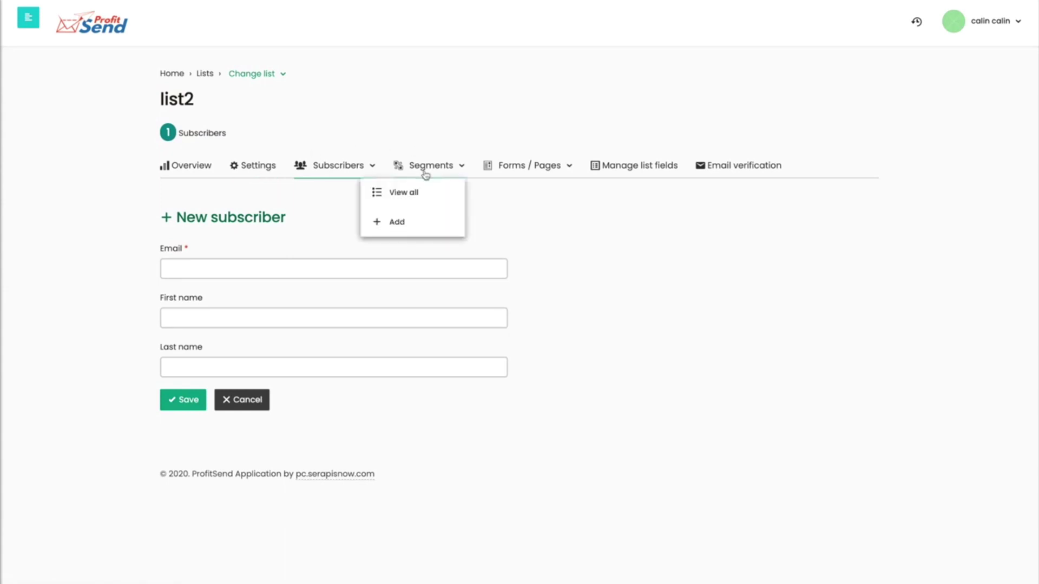
pyautogui.click(519, 175)
pyautogui.scroll(-1, 527, 238)
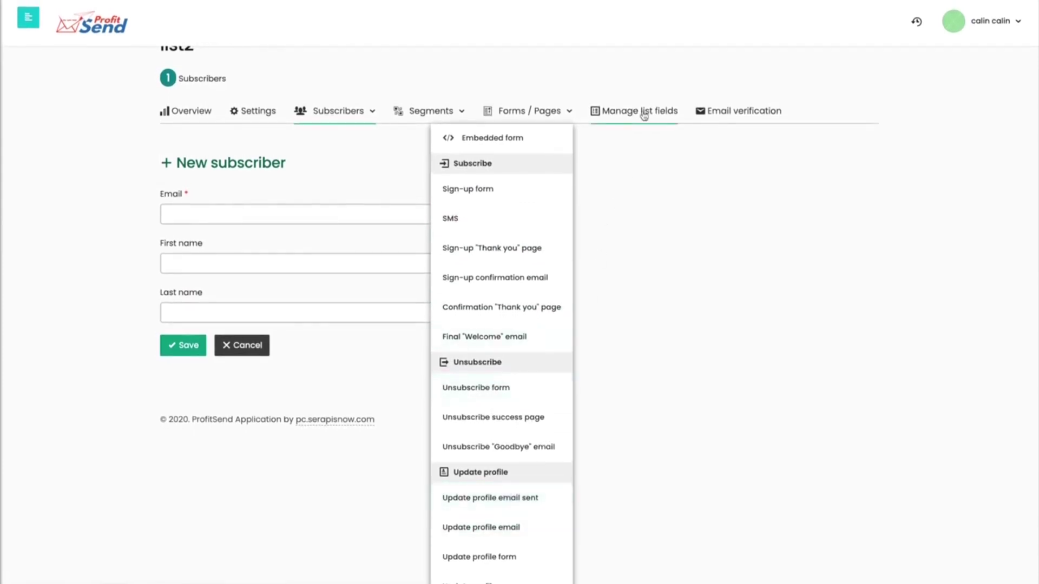
pyautogui.click(645, 170)
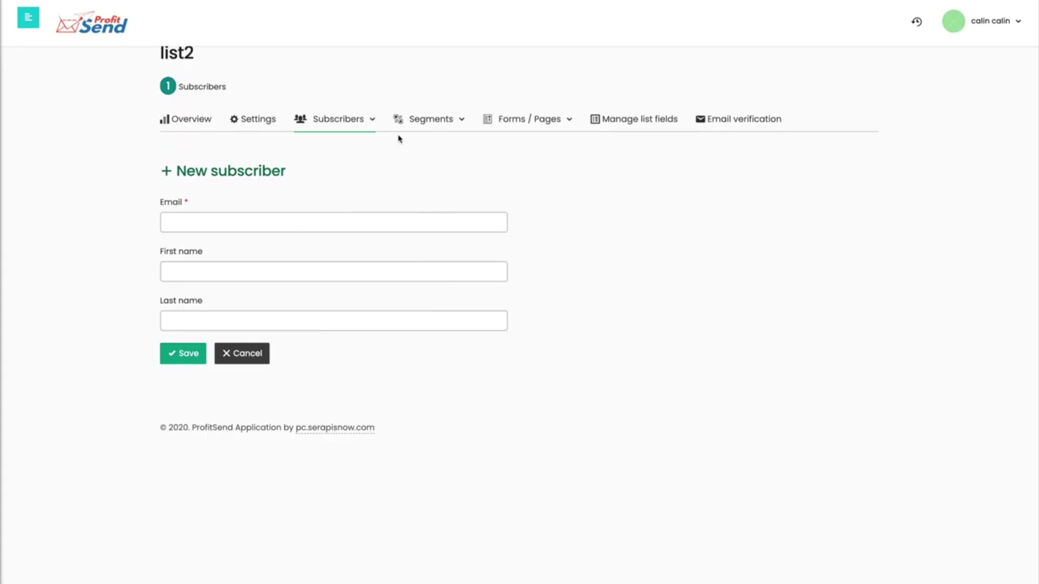
# Try Subscribers > Add Phone number, then show all of list2's subscribers
pyautogui.click(340, 133)
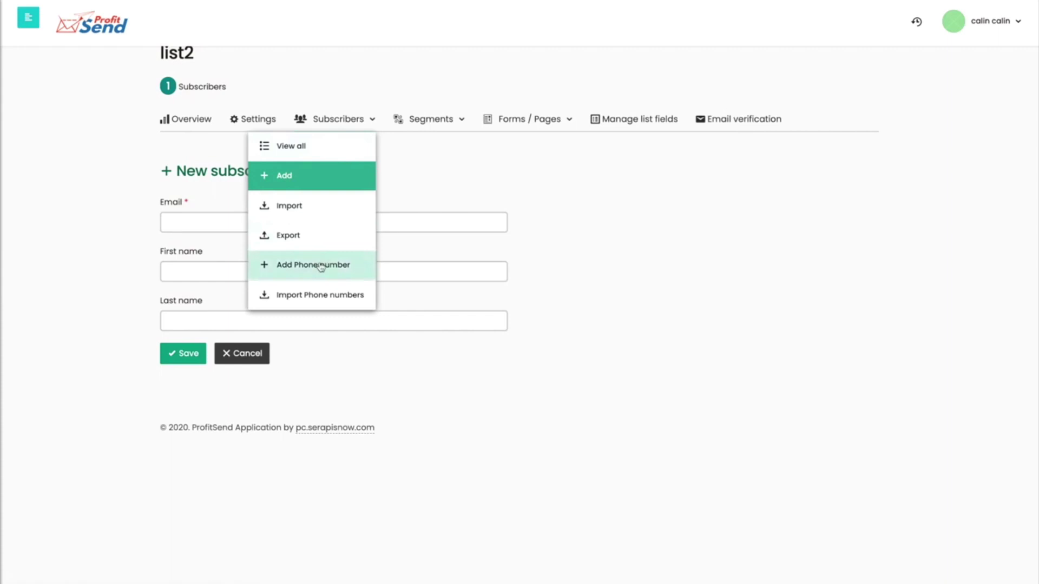
pyautogui.click(321, 266)
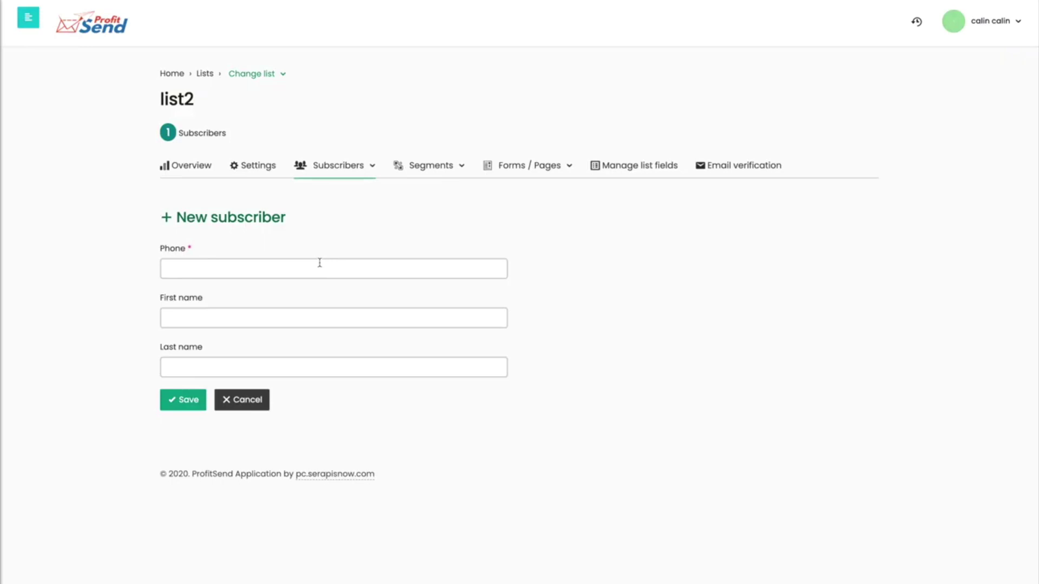
pyautogui.click(323, 174)
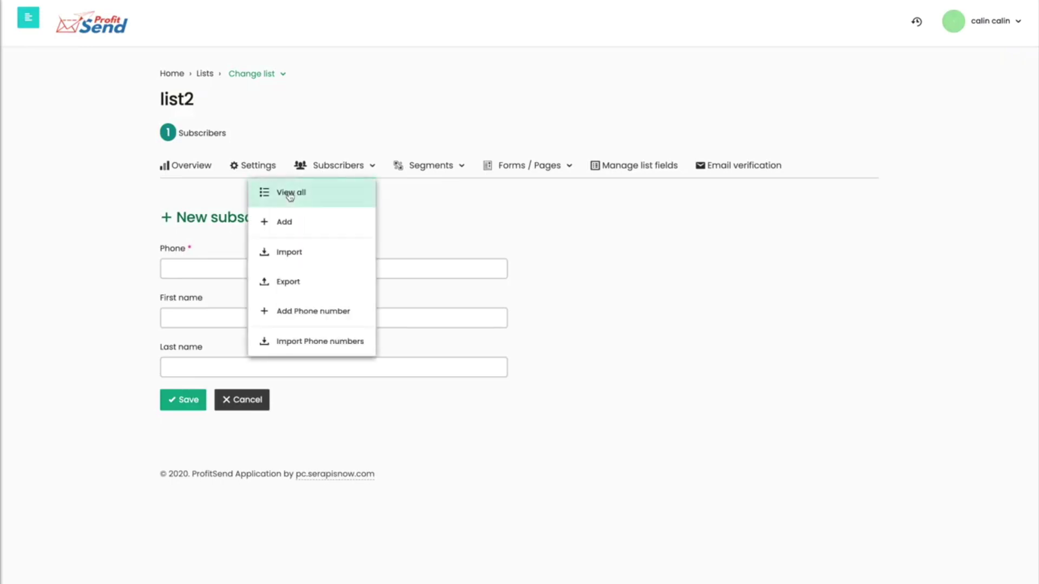
pyautogui.click(290, 195)
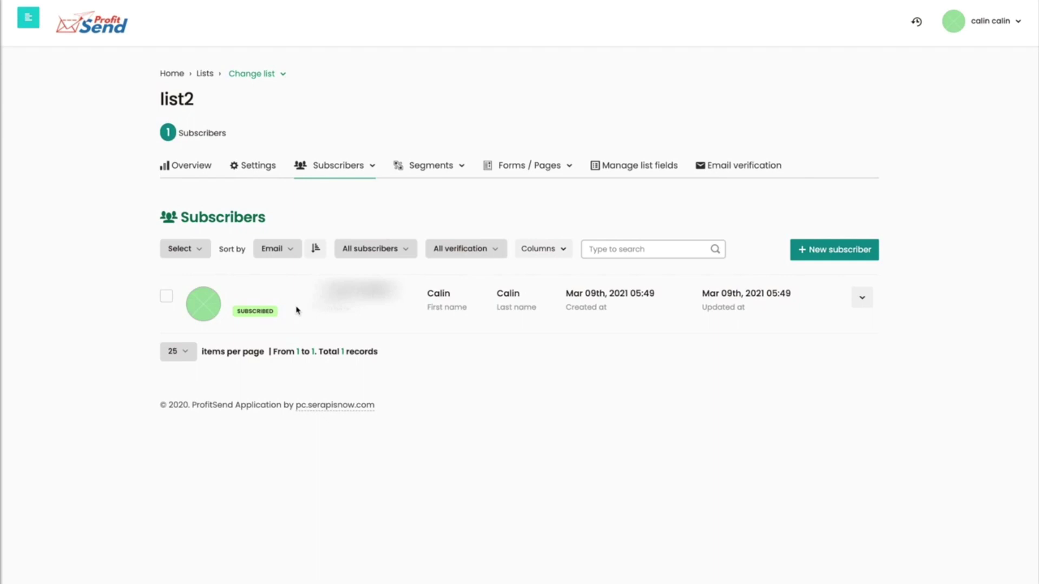
# Send the SMS 'Profitsend is awesome' to list2 and dismiss the success alert
pyautogui.click(20, 20)
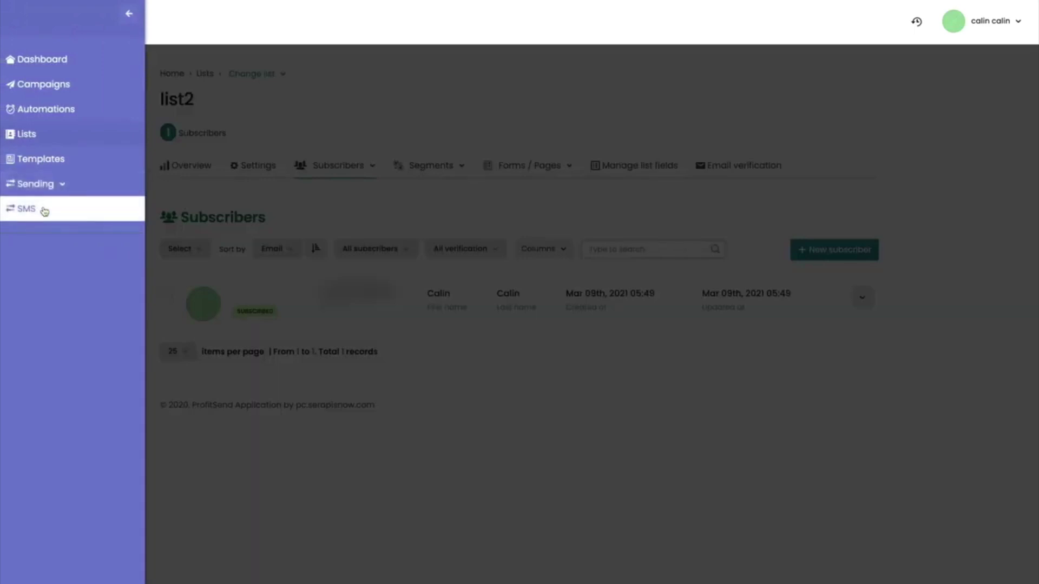
pyautogui.click(45, 212)
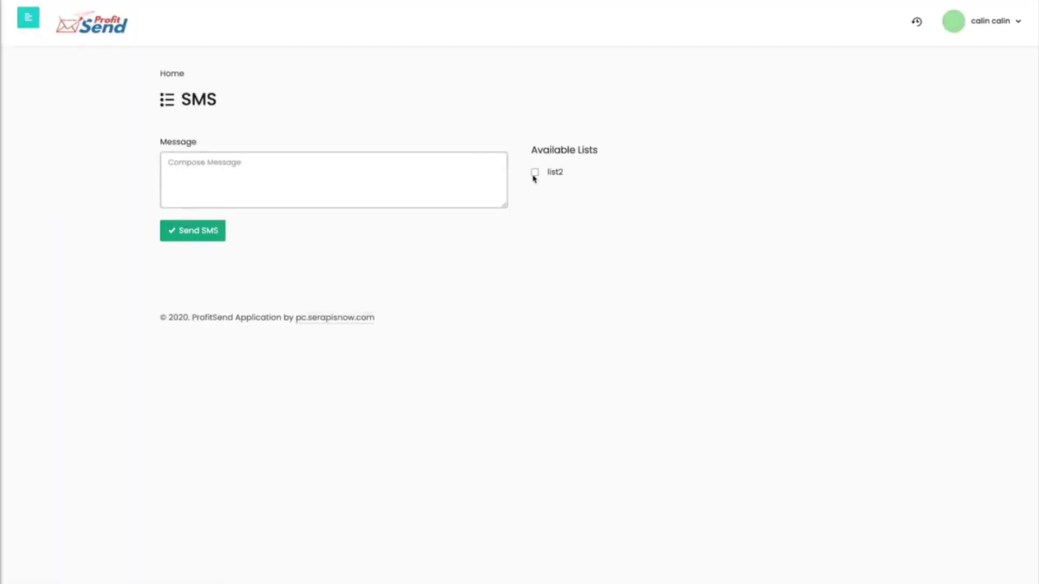
pyautogui.click(534, 174)
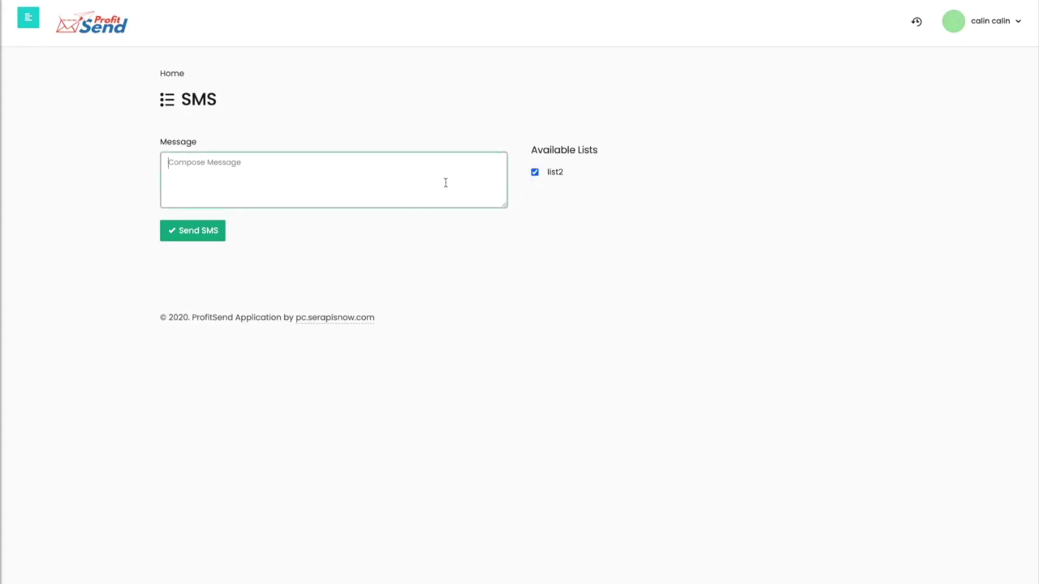
pyautogui.write('Profitsend is awesome')
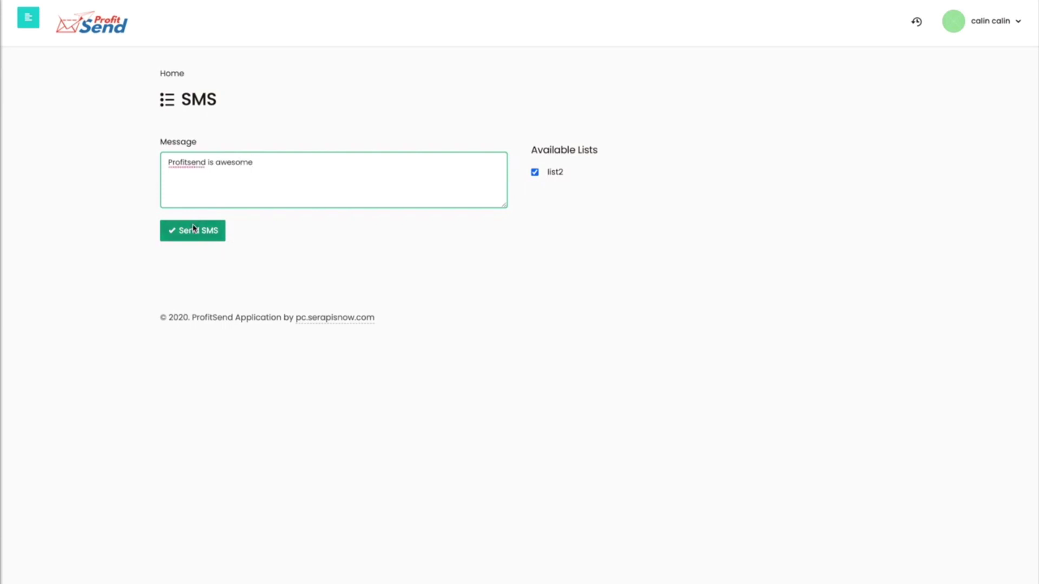
pyautogui.click(194, 228)
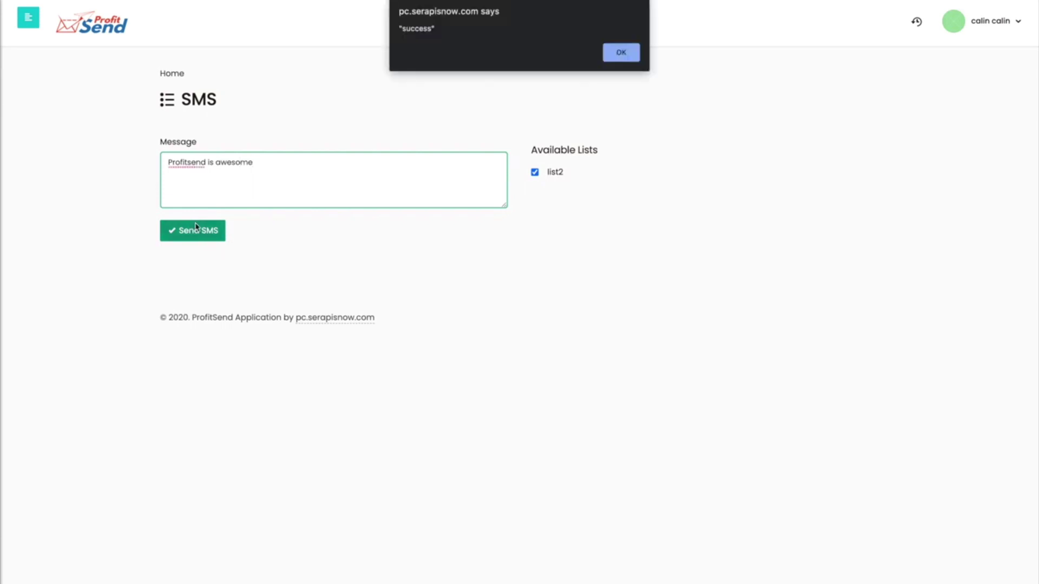
pyautogui.click(620, 57)
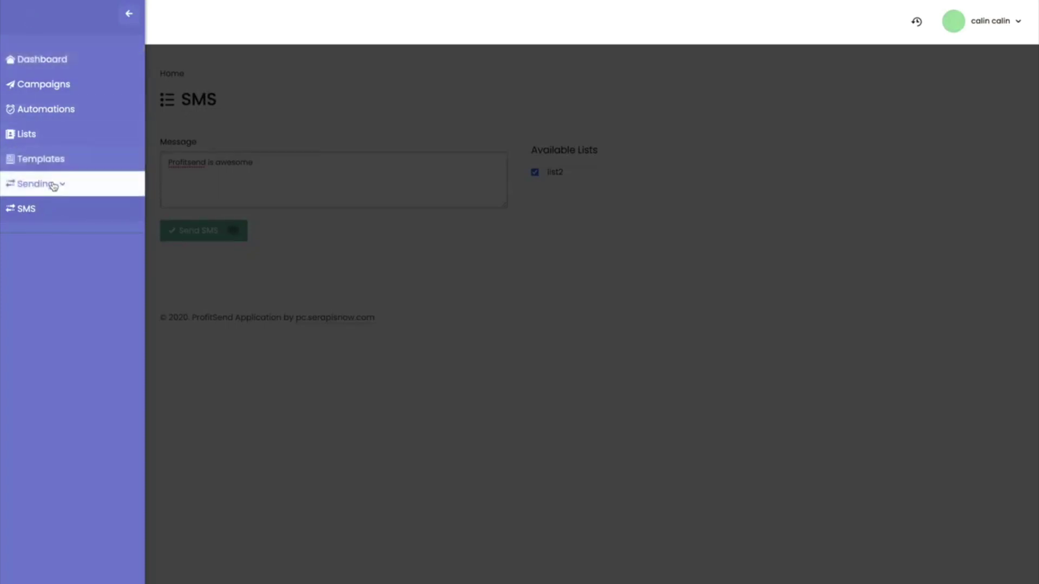
# Open the Sending identity page, then the Blacklist page, from the sidebar's Sending group
pyautogui.click(53, 185)
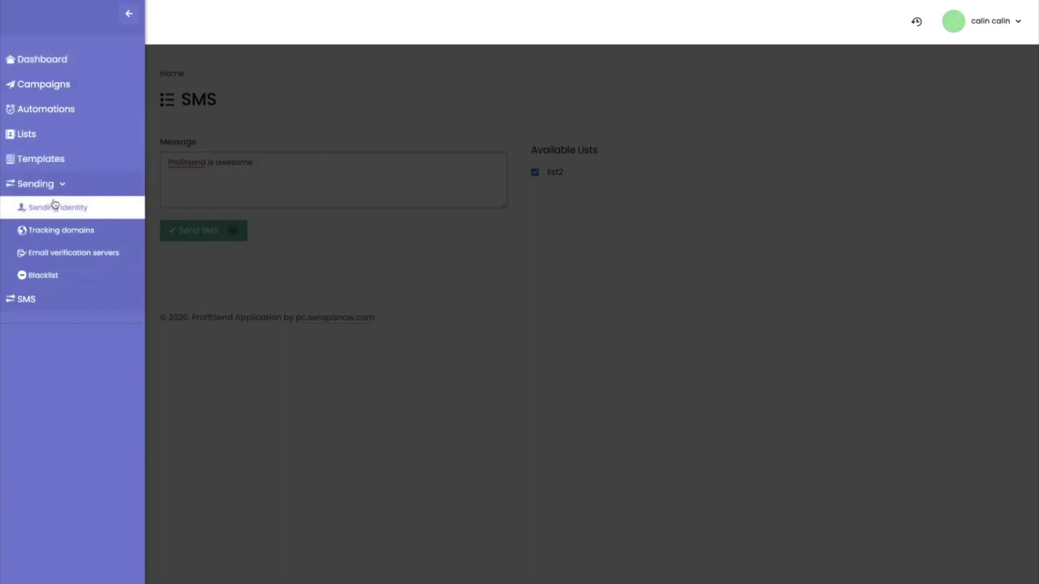
pyautogui.click(55, 205)
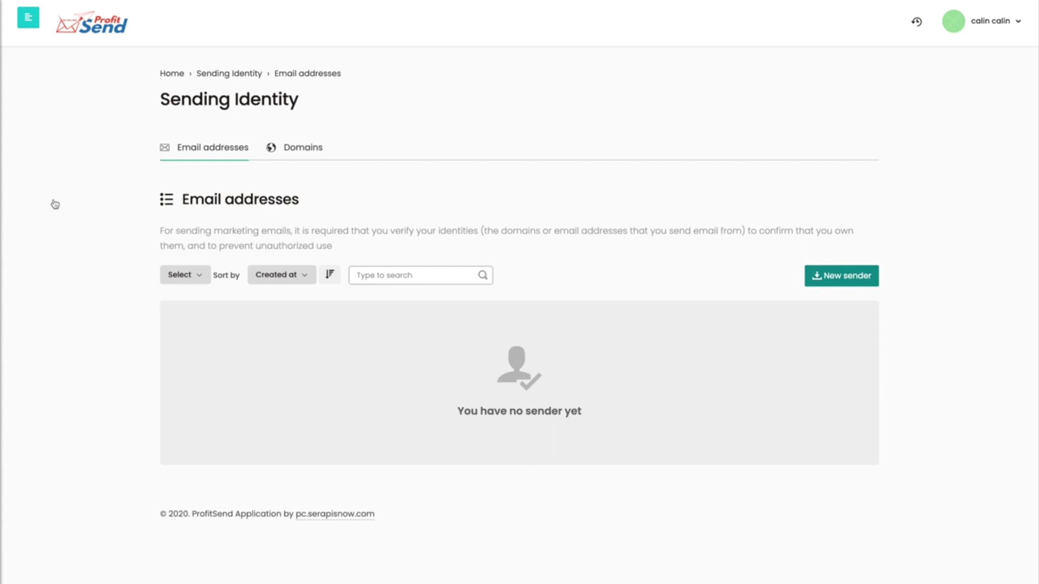
pyautogui.click(27, 18)
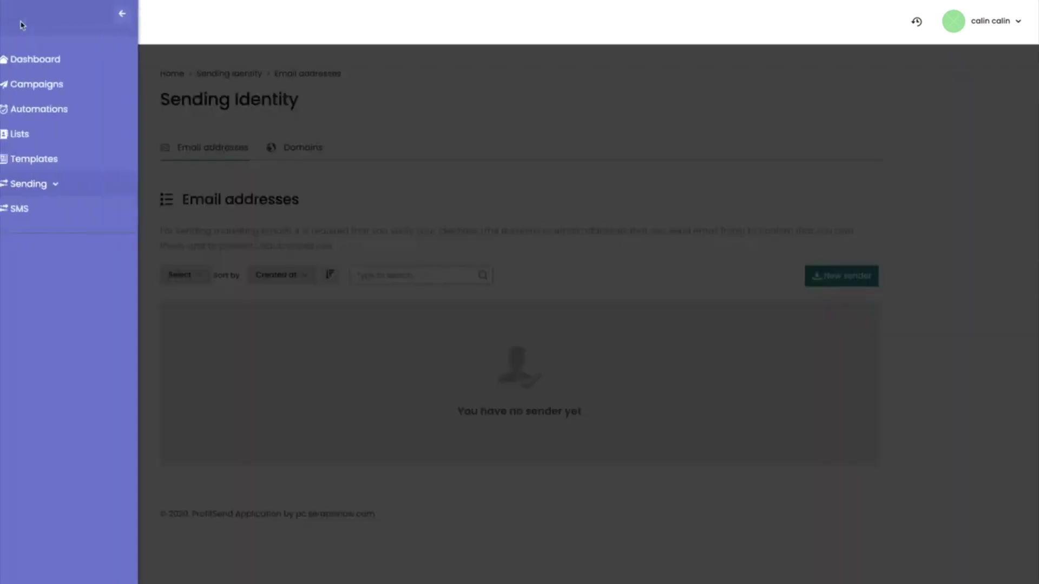
pyautogui.click(56, 185)
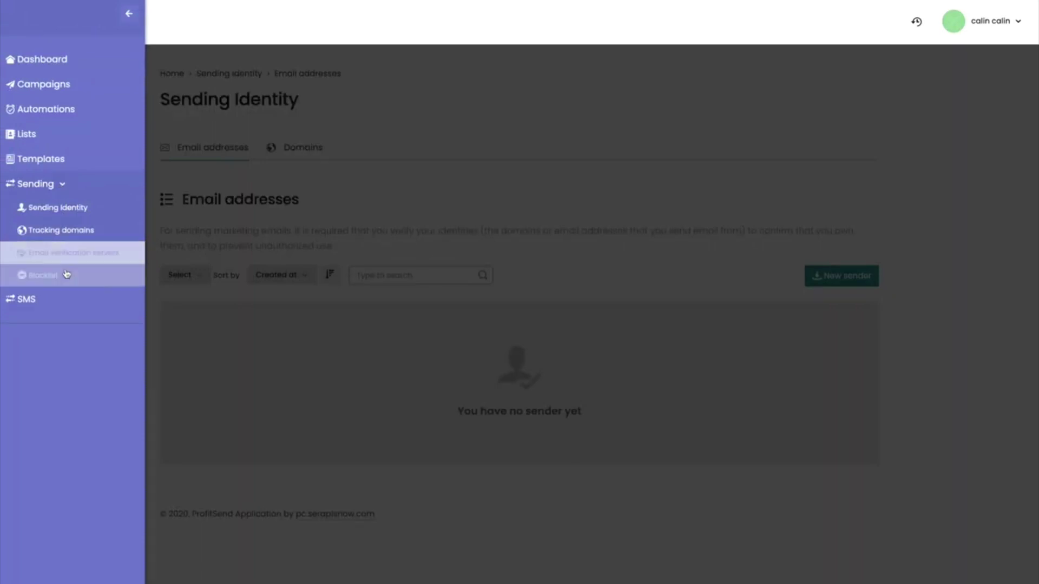
pyautogui.click(43, 275)
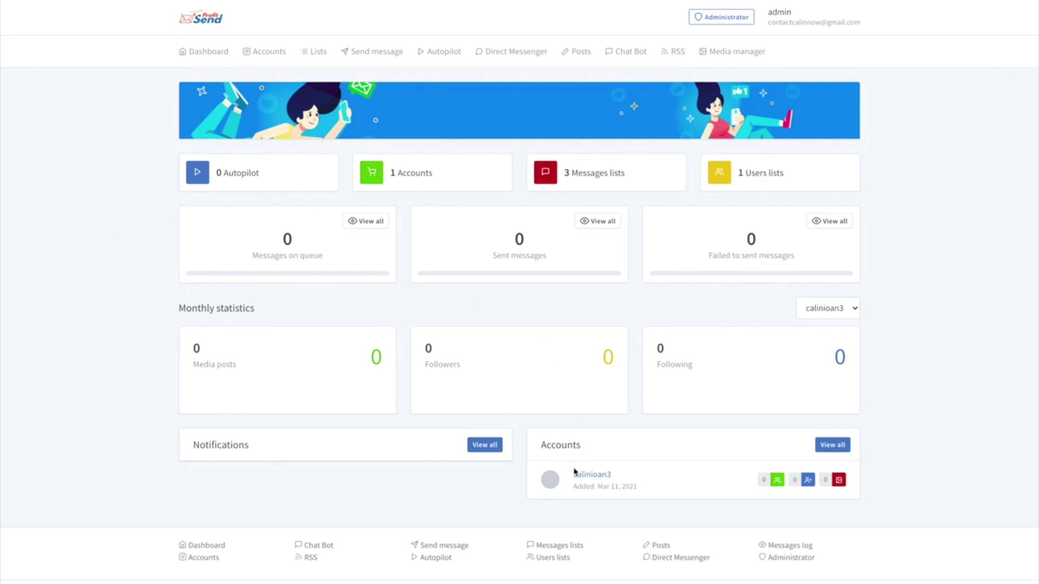
# Visit the dashboard, Accounts and Lists > Users pages, ending on the Send message page
pyautogui.click(209, 51)
pyautogui.click(276, 61)
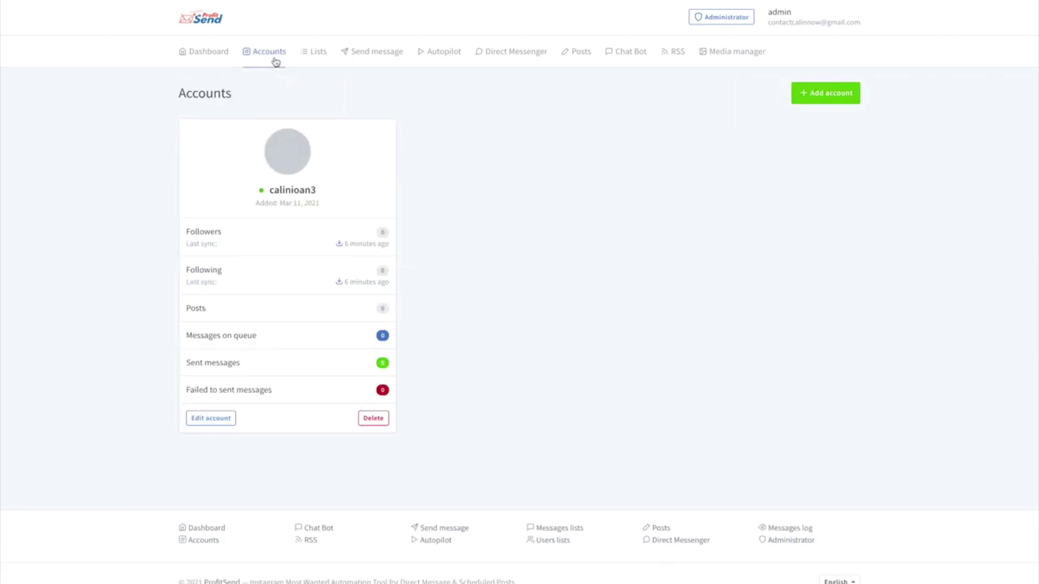
pyautogui.click(312, 52)
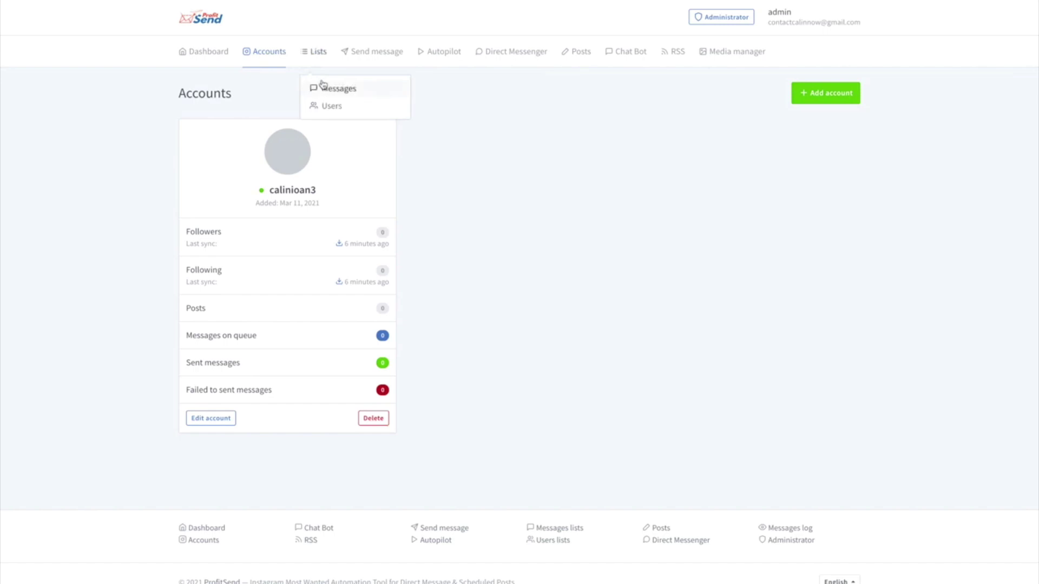
pyautogui.click(333, 106)
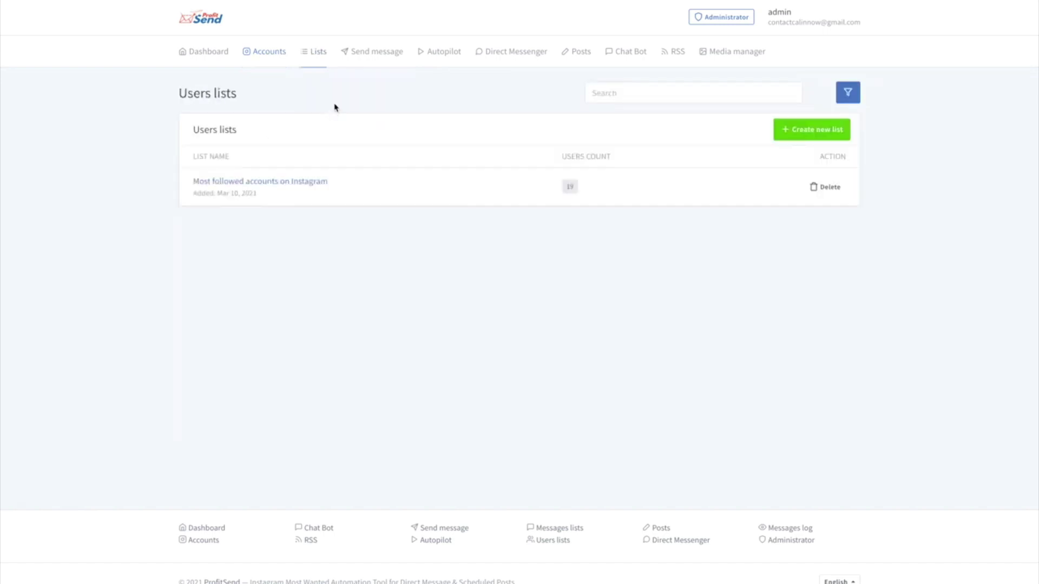
pyautogui.click(370, 65)
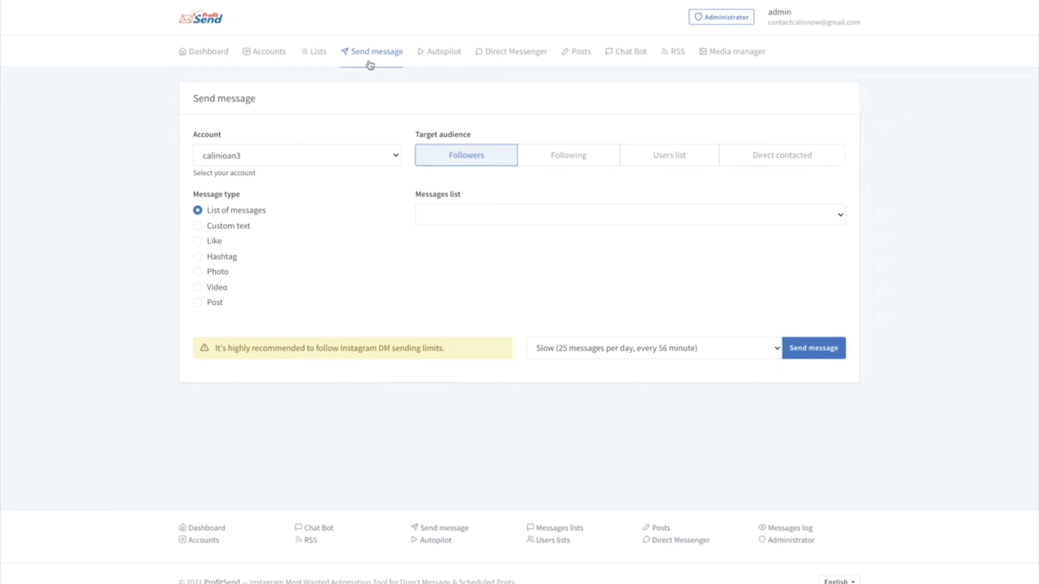
# Preview the Custom text, Like, Hashtag, Photo, Video and Post message types, then go to Autopilot
pyautogui.click(199, 227)
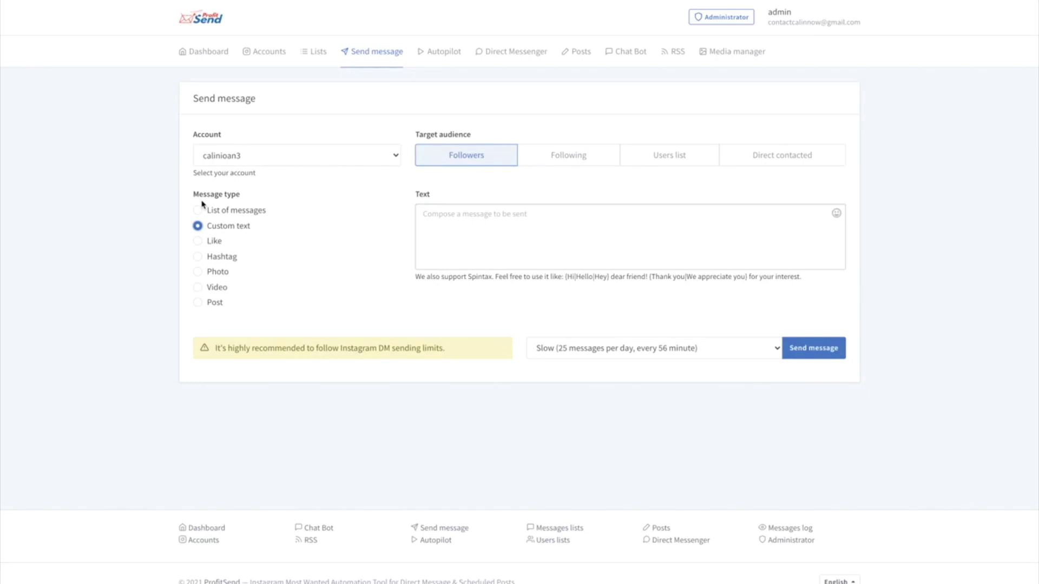
pyautogui.click(198, 241)
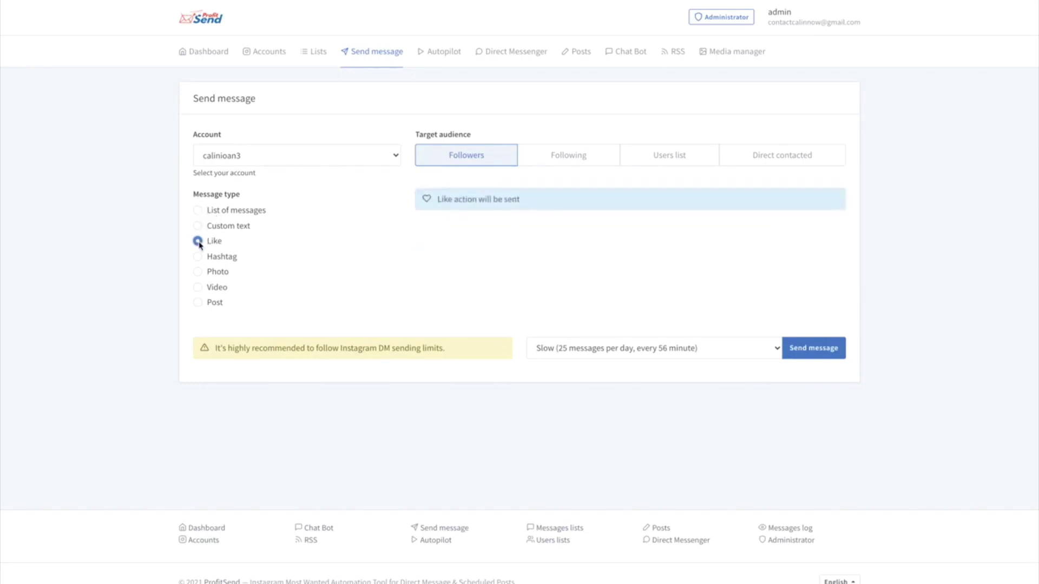
pyautogui.click(200, 259)
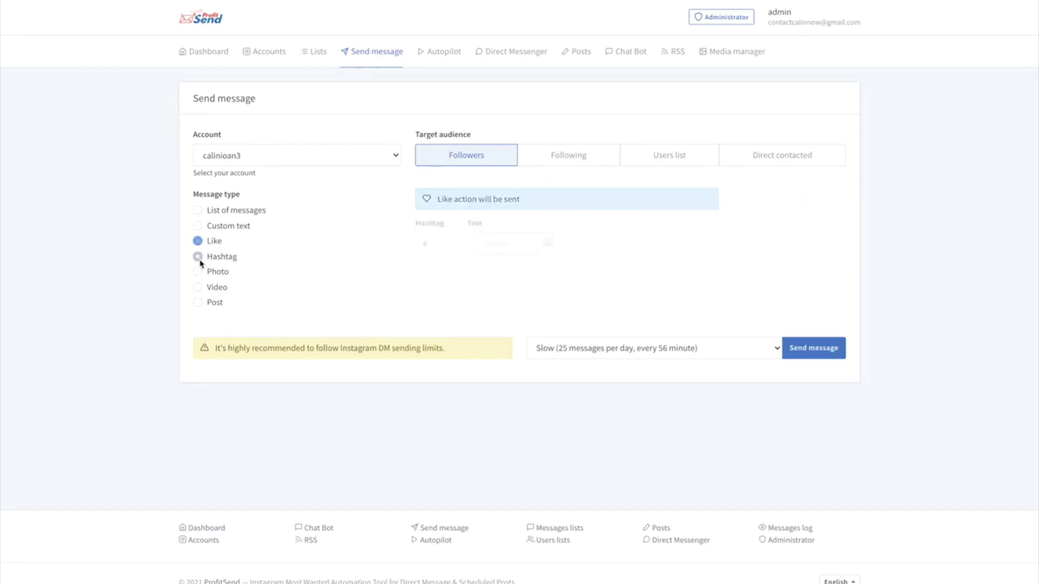
pyautogui.click(198, 273)
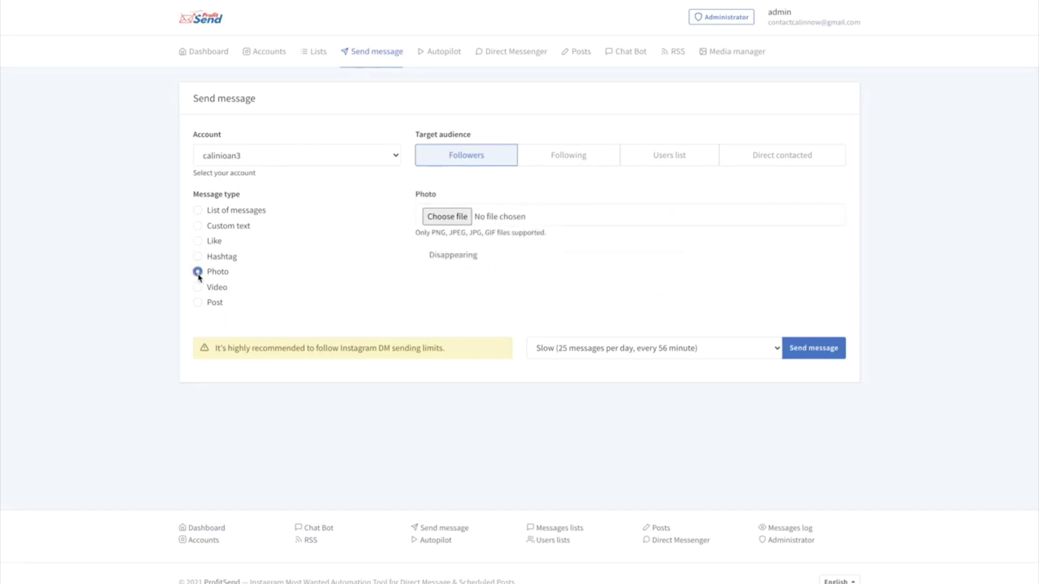
pyautogui.click(198, 289)
pyautogui.click(199, 303)
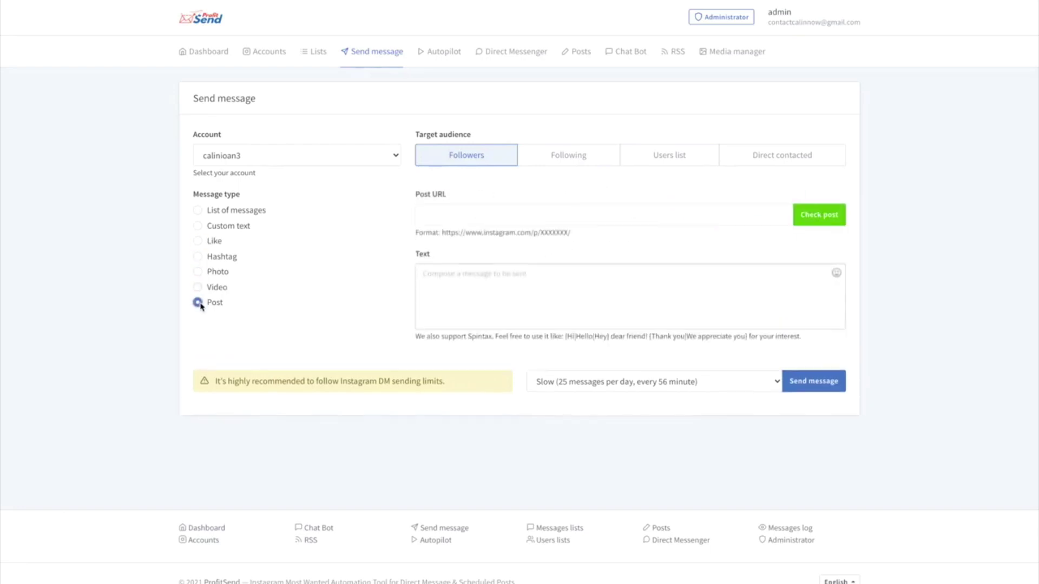
pyautogui.click(439, 49)
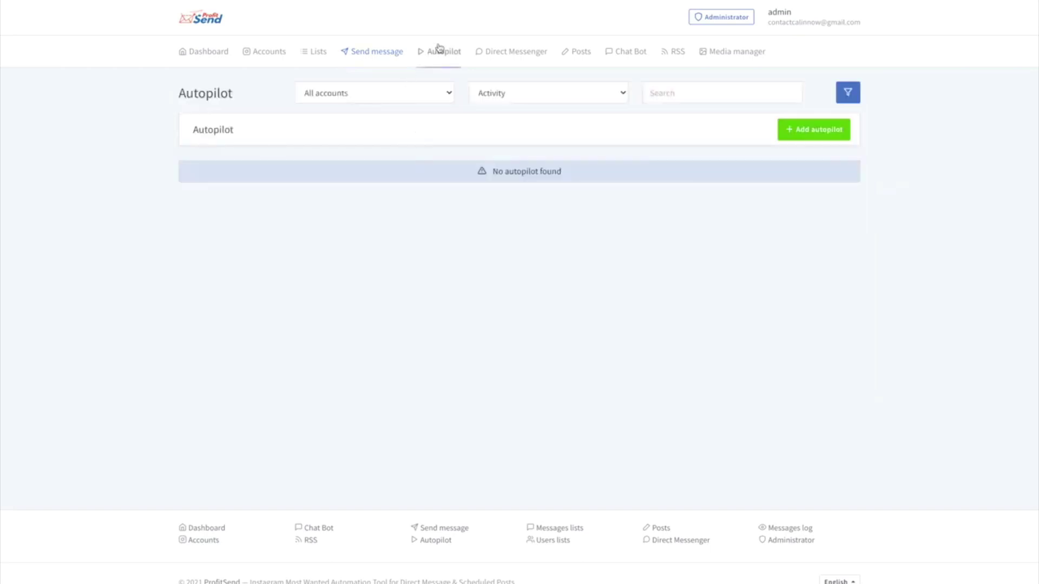
# Start a new autopilot, open and close its messages list dropdown, then go to Direct Messenger
pyautogui.click(796, 133)
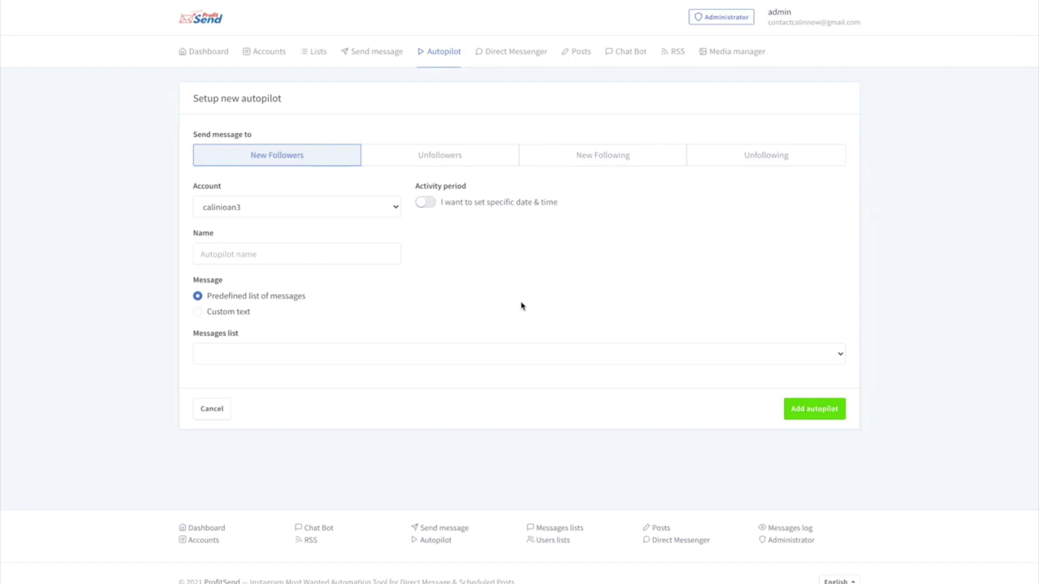
pyautogui.click(502, 358)
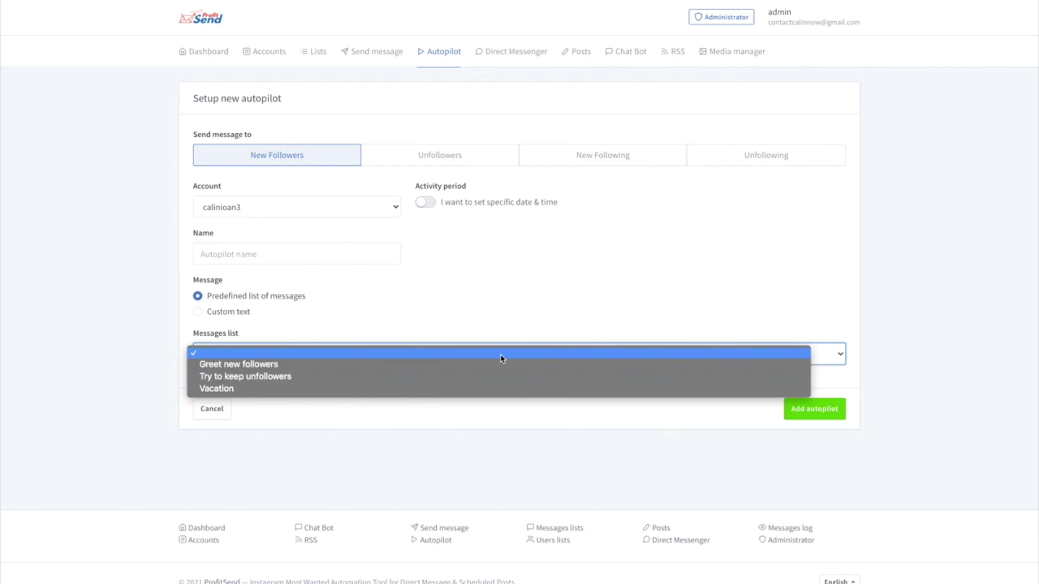
pyautogui.click(505, 326)
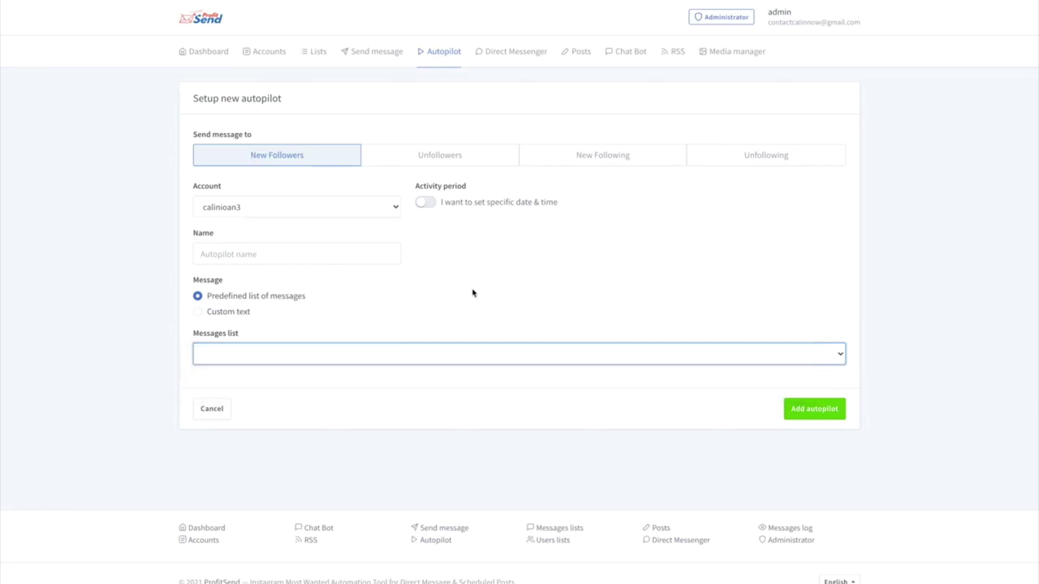
pyautogui.click(503, 50)
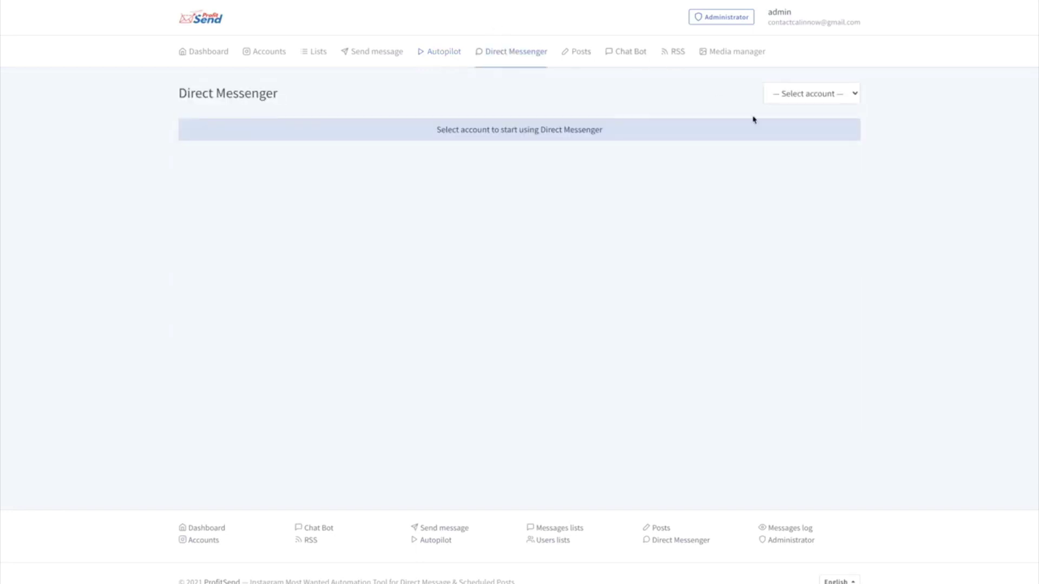
# Load the connected account's inbox, then view the empty Posts page and the Chat Bot page
pyautogui.click(807, 94)
pyautogui.click(808, 106)
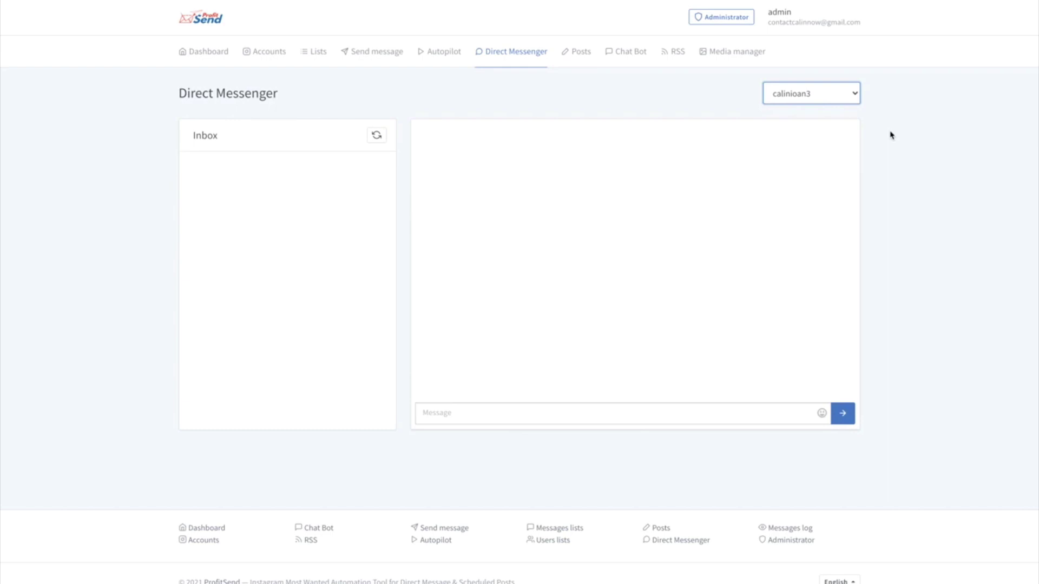
pyautogui.click(583, 61)
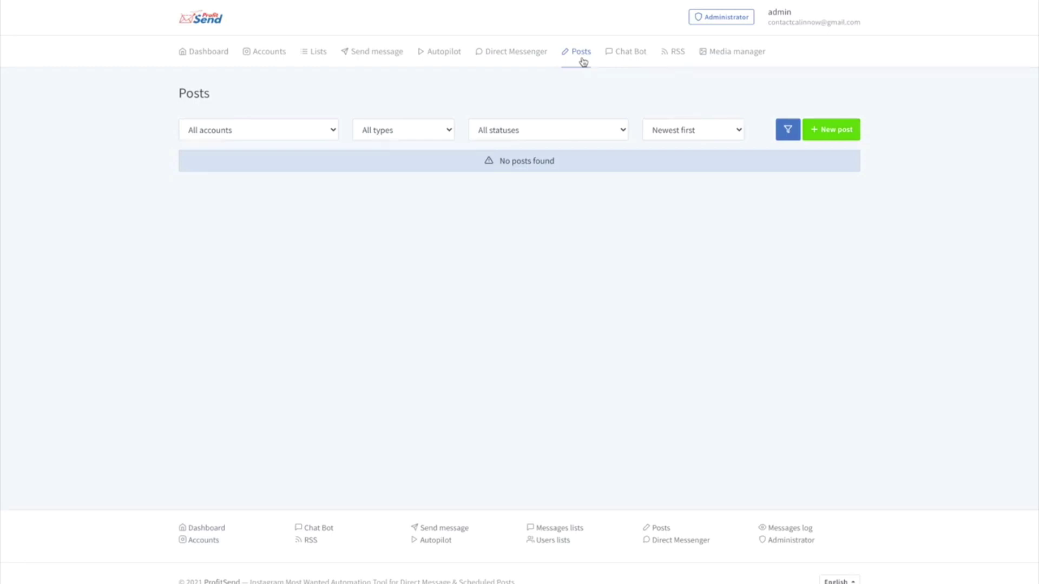
pyautogui.click(626, 66)
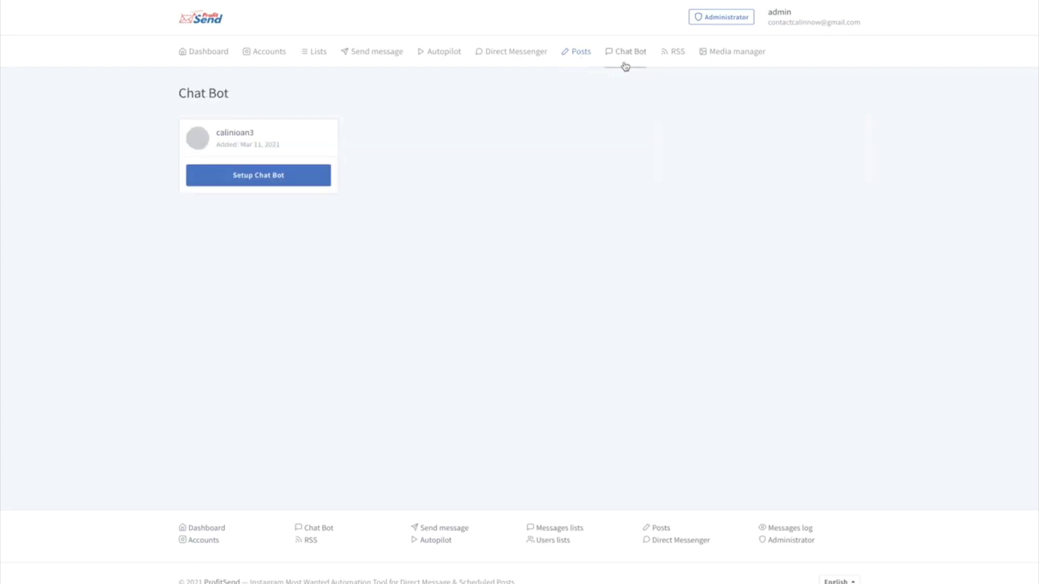
# Open the account's chat bot setup, add a second Q&A pair, then go to Media manager
pyautogui.click(309, 184)
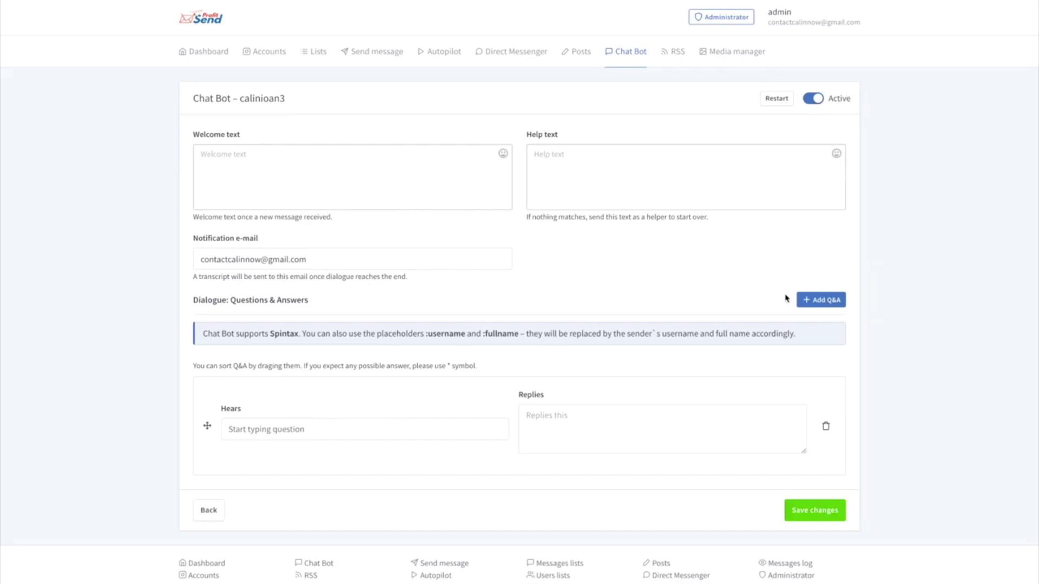
pyautogui.click(817, 304)
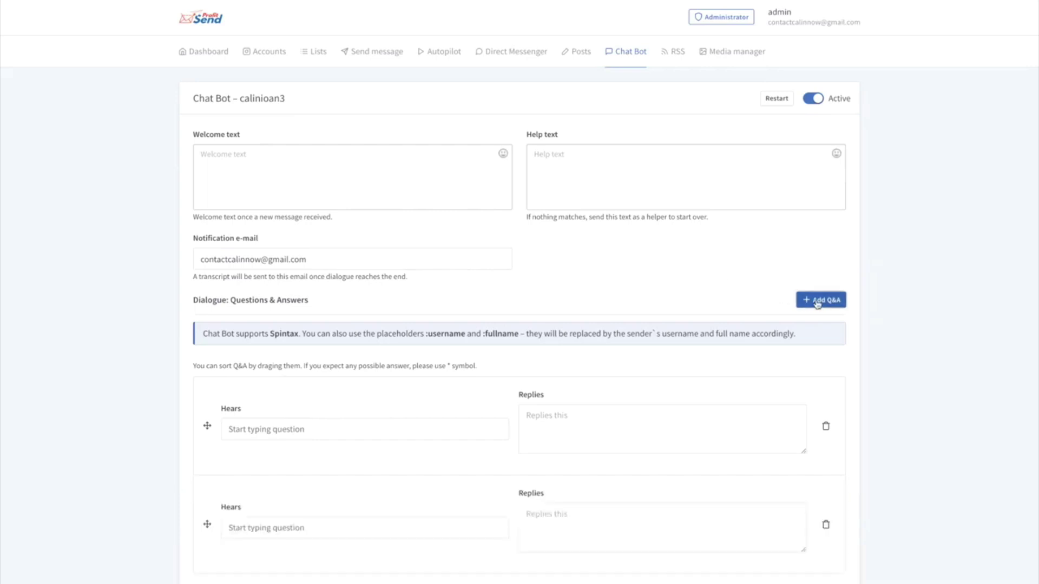
pyautogui.scroll(-1, 882, 351)
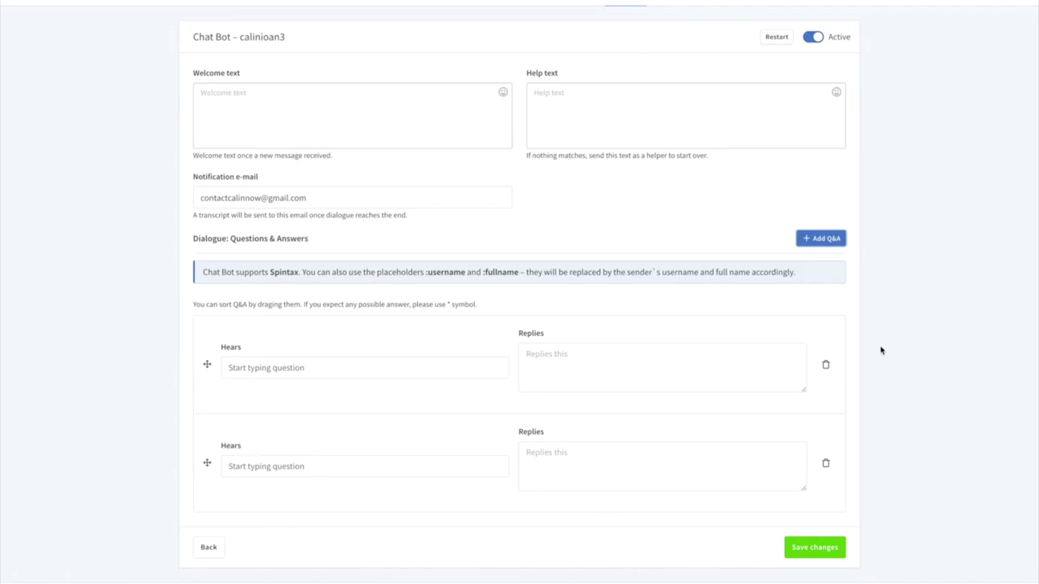
pyautogui.scroll(1, 881, 351)
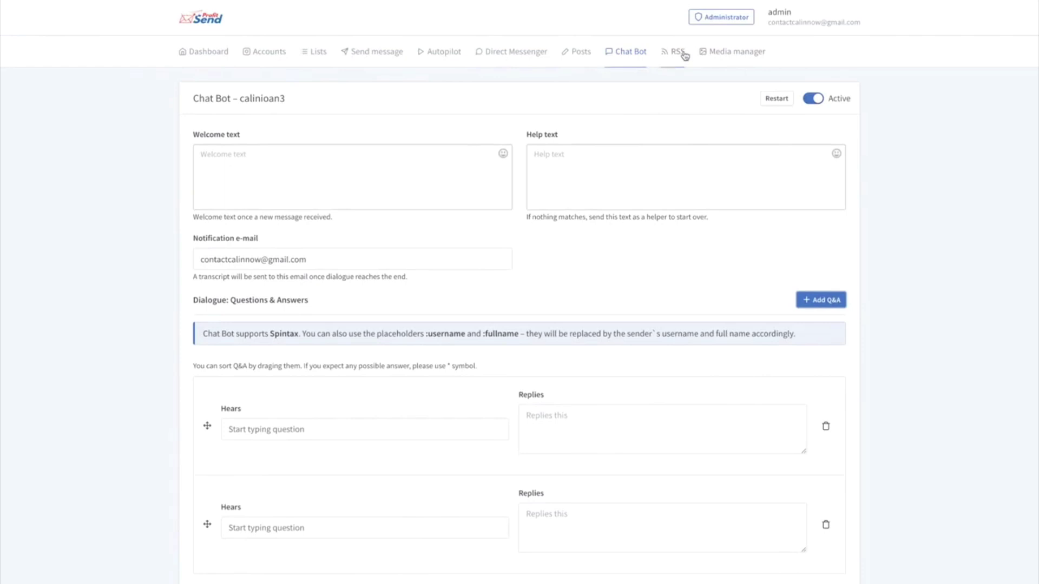
pyautogui.click(703, 54)
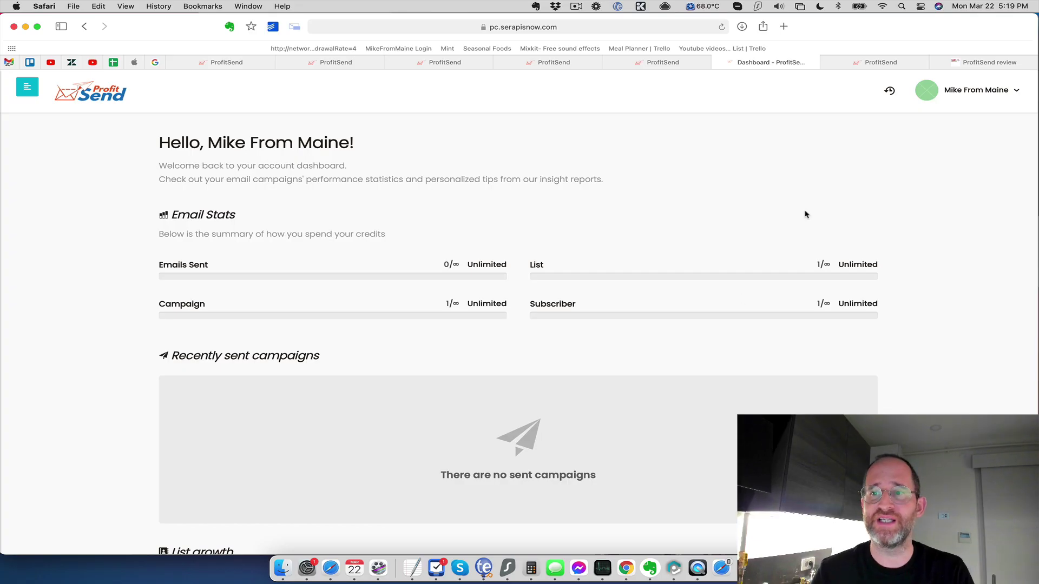
# Scroll the email dashboard's stats and charts, opening and closing the sidebar and account menu
pyautogui.click(27, 87)
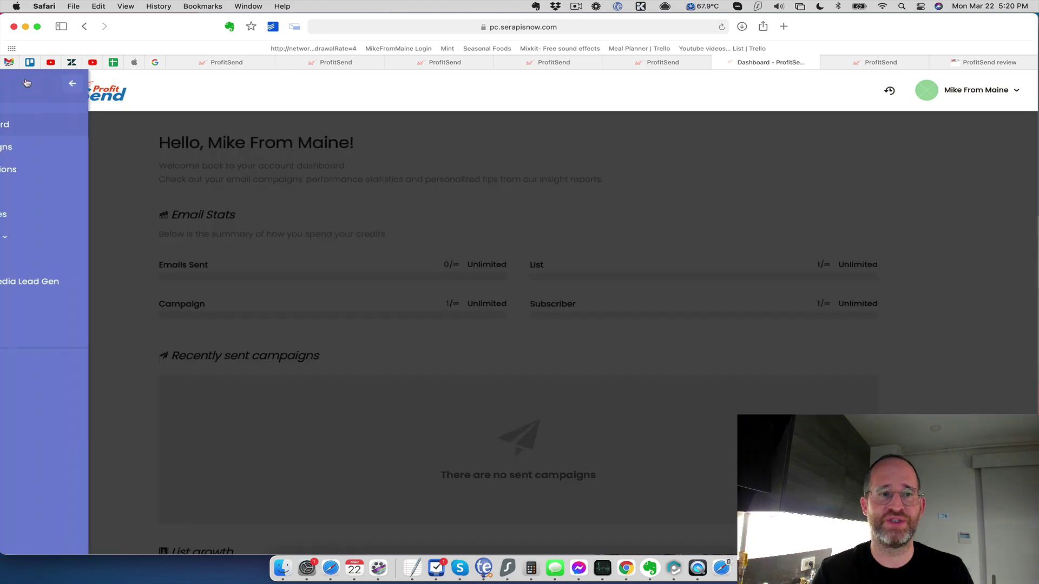
pyautogui.click(338, 238)
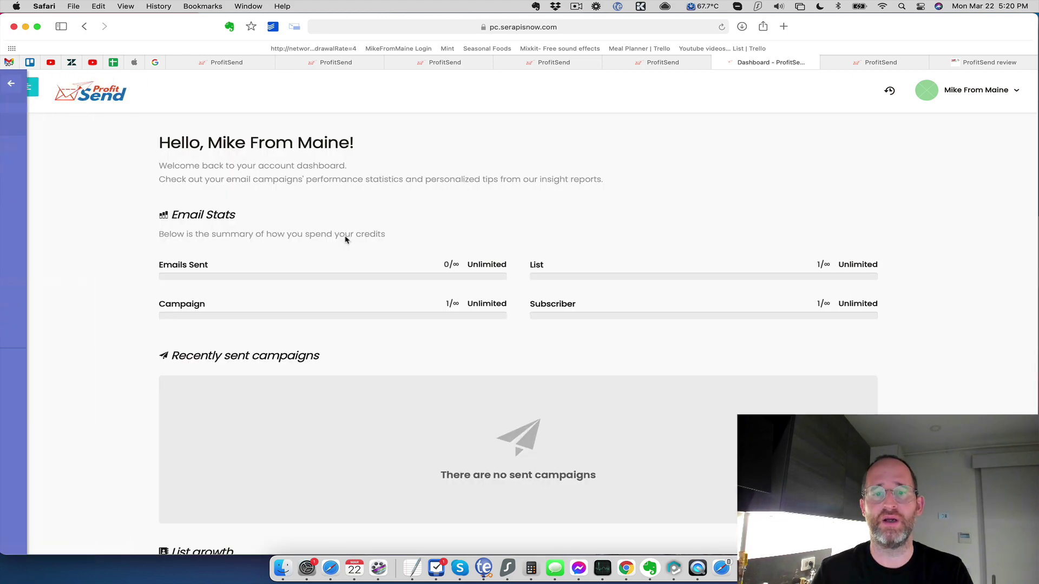
pyautogui.scroll(-15, 347, 240)
pyautogui.scroll(7, 346, 239)
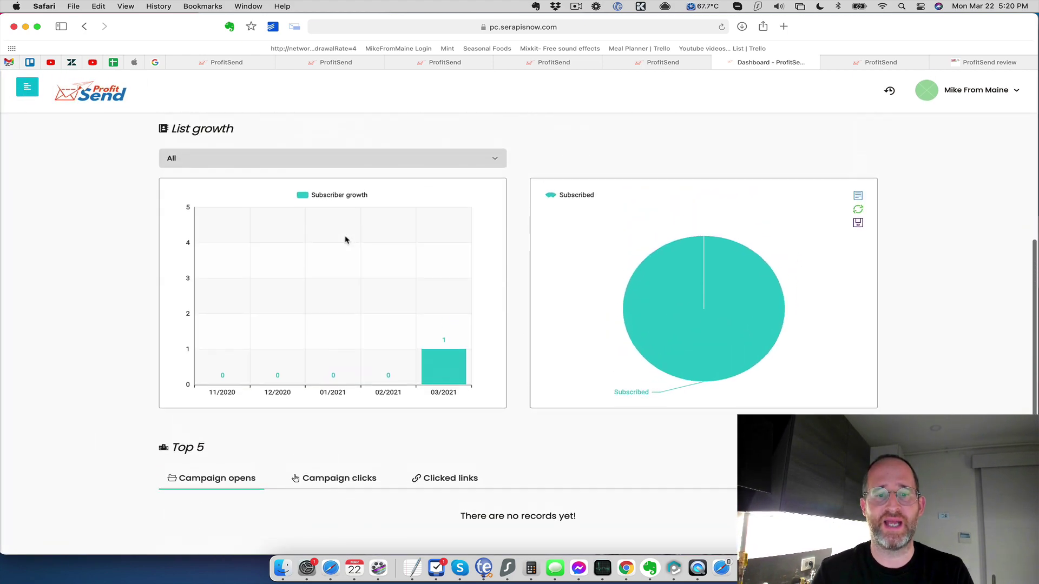
pyautogui.scroll(7, 344, 239)
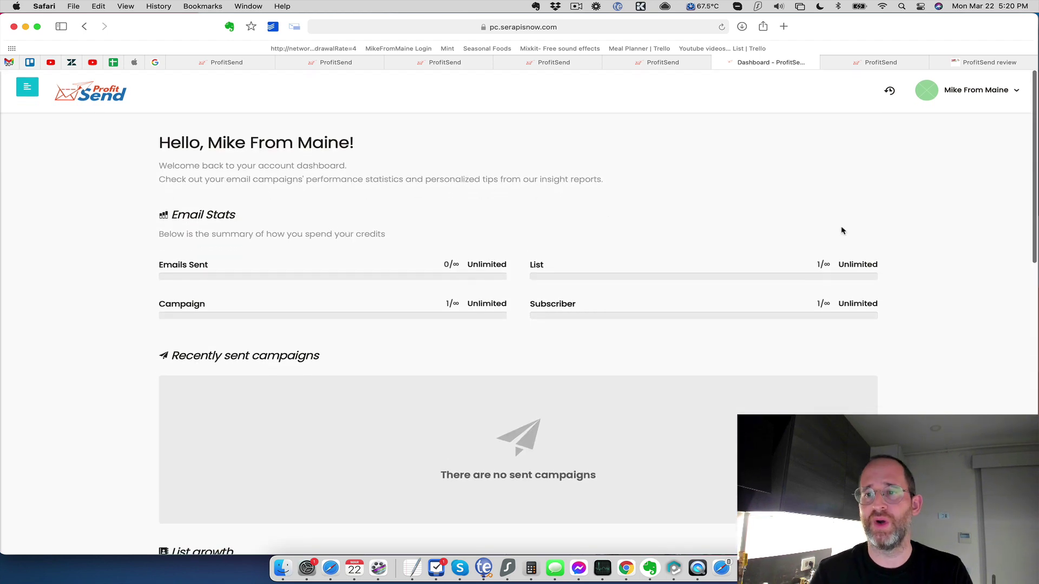
pyautogui.click(974, 90)
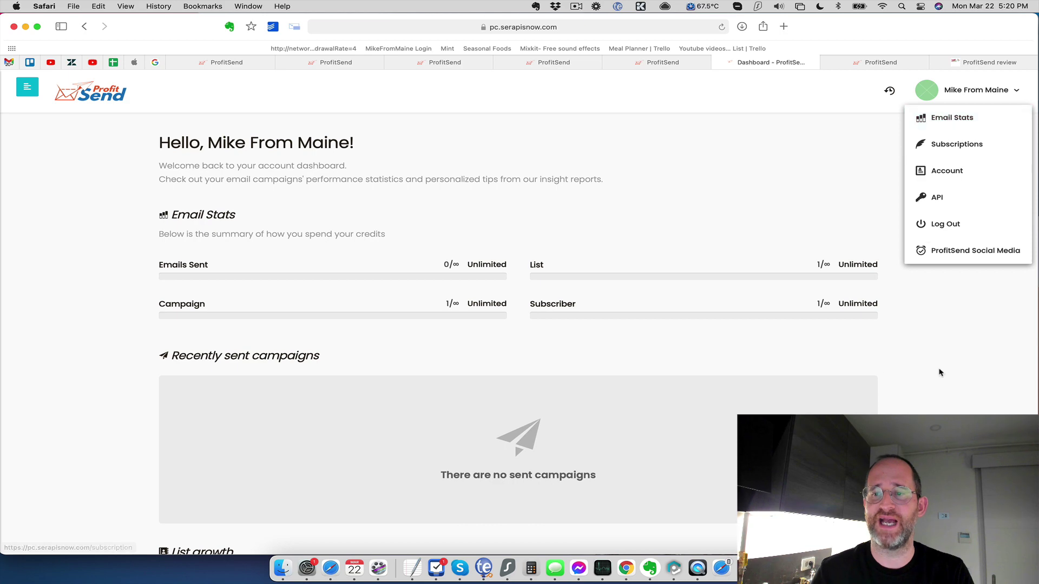
pyautogui.click(774, 147)
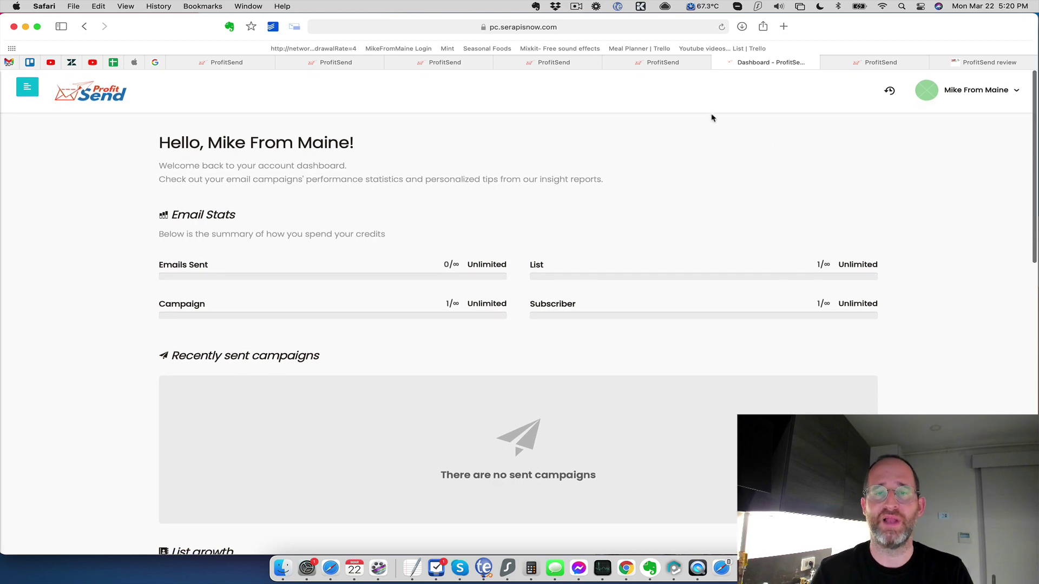
# Scroll through the whole PRO upgrade page, then switch to the Enterprise upgrade tab
pyautogui.click(673, 66)
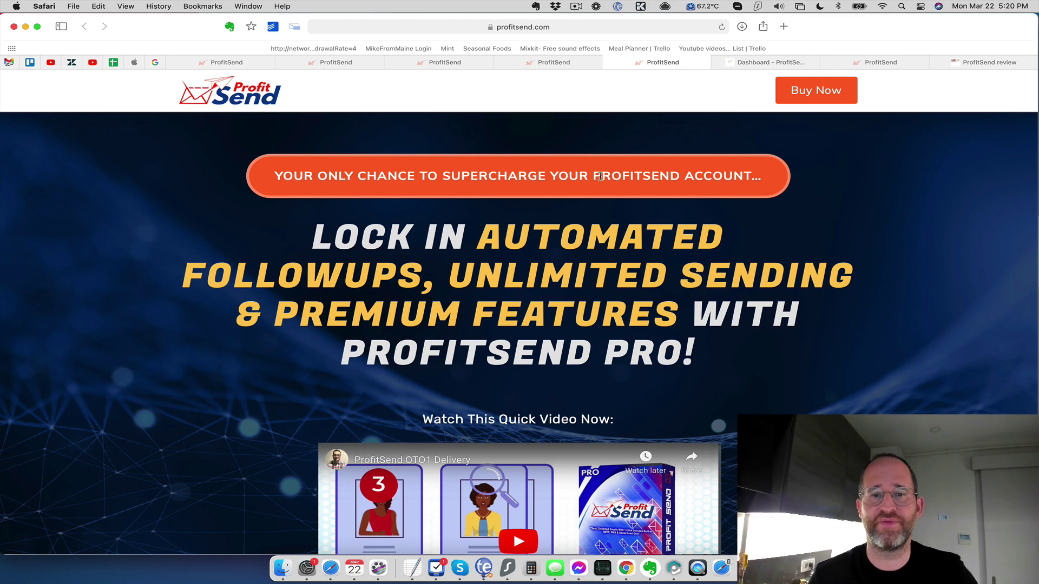
pyautogui.scroll(-1, 599, 176)
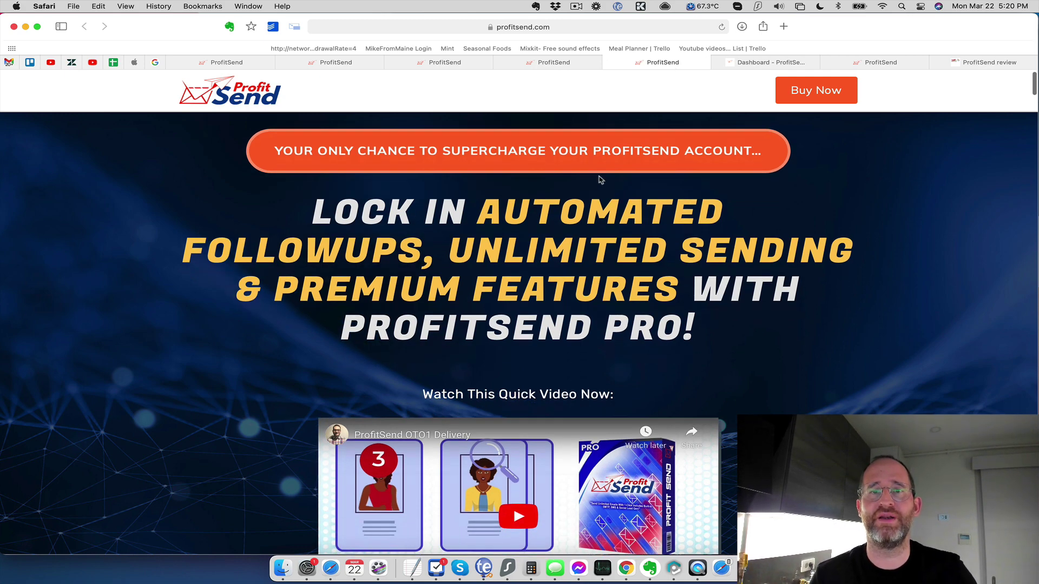
pyautogui.scroll(-3, 599, 175)
pyautogui.scroll(-3, 598, 175)
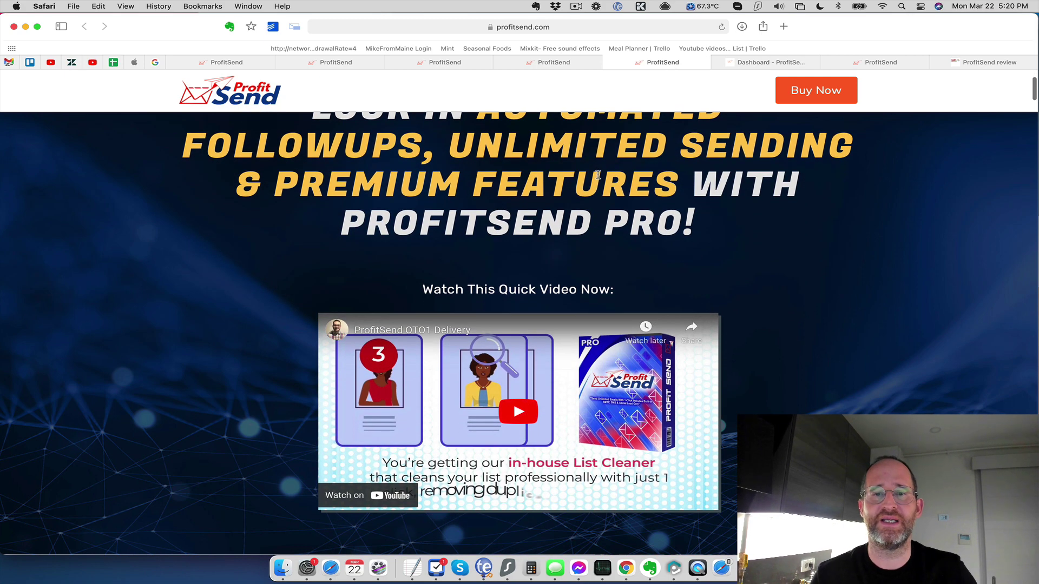
pyautogui.scroll(-10, 598, 175)
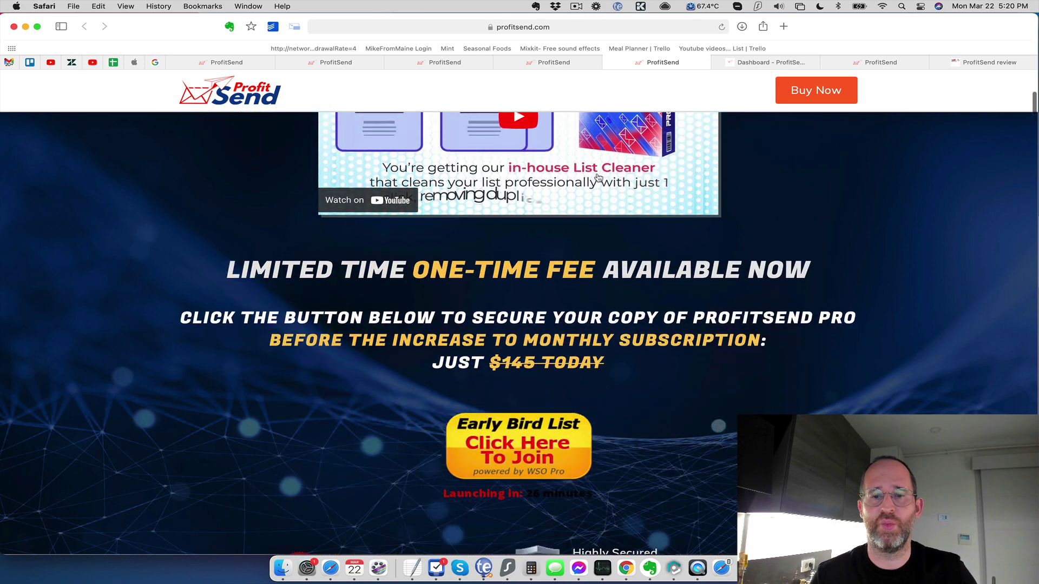
pyautogui.scroll(-15, 598, 177)
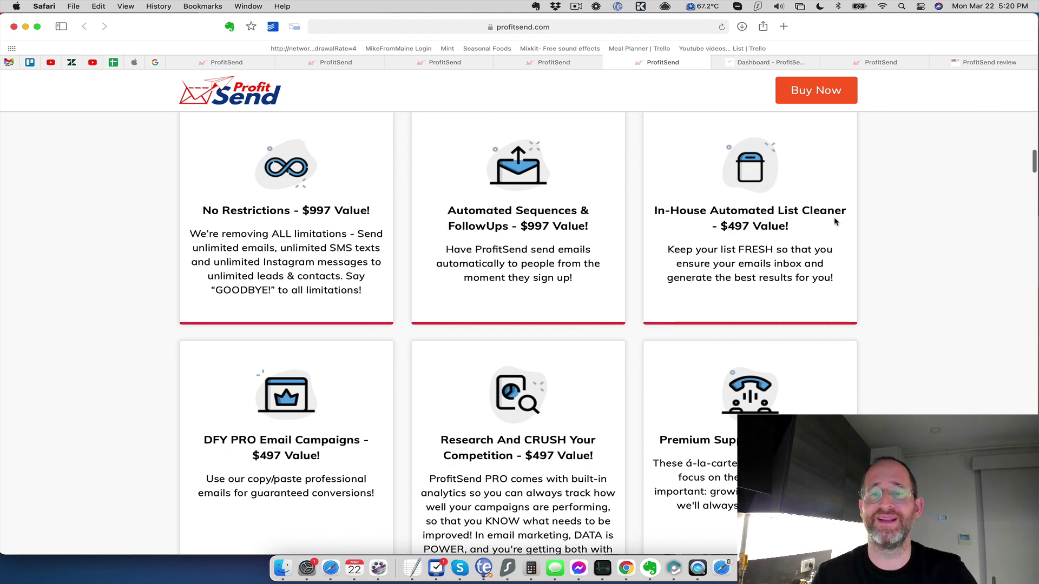
pyautogui.scroll(-3, 834, 220)
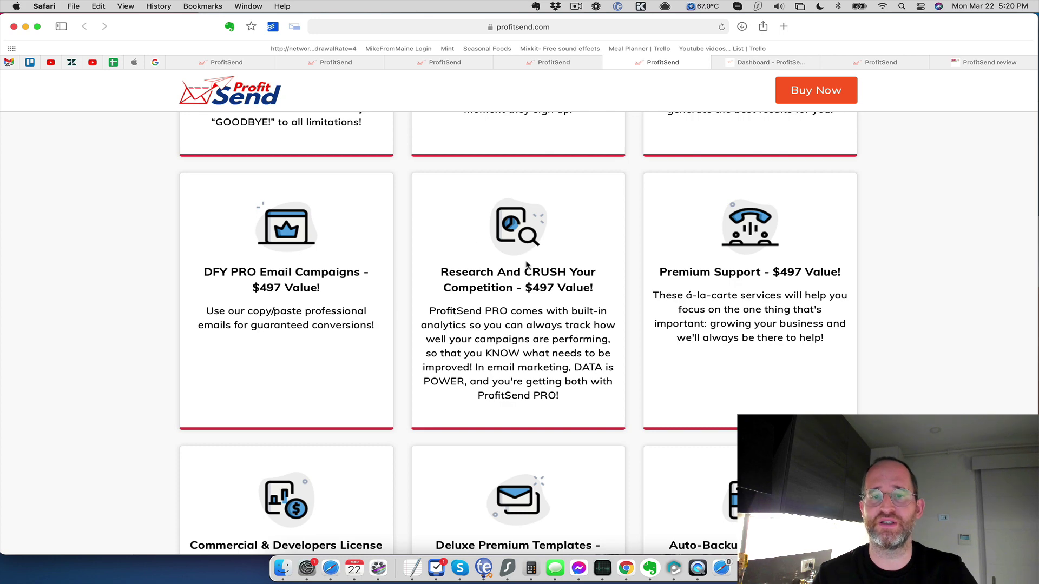
pyautogui.scroll(-5, 722, 269)
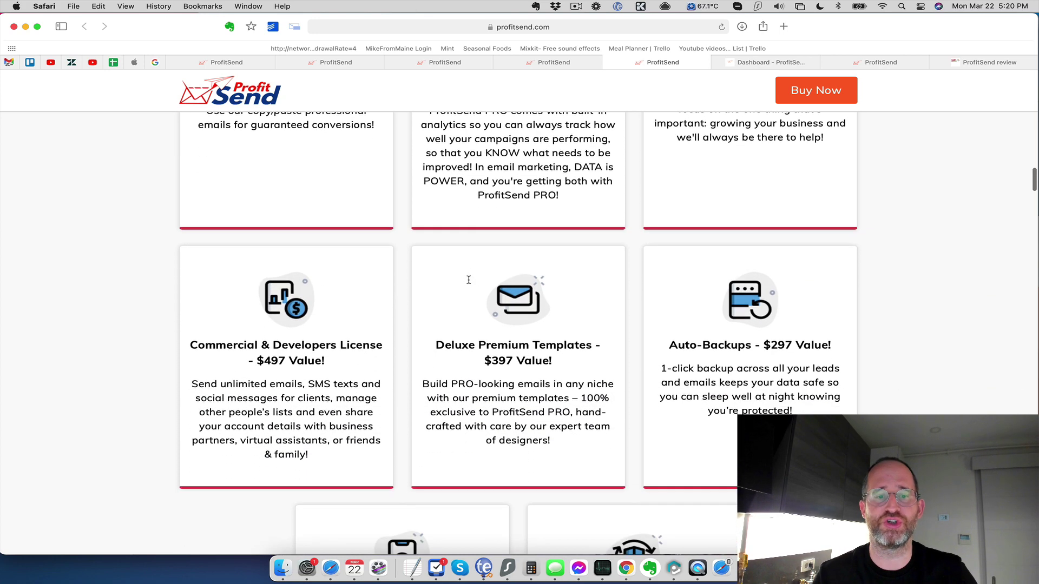
pyautogui.scroll(-4, 440, 267)
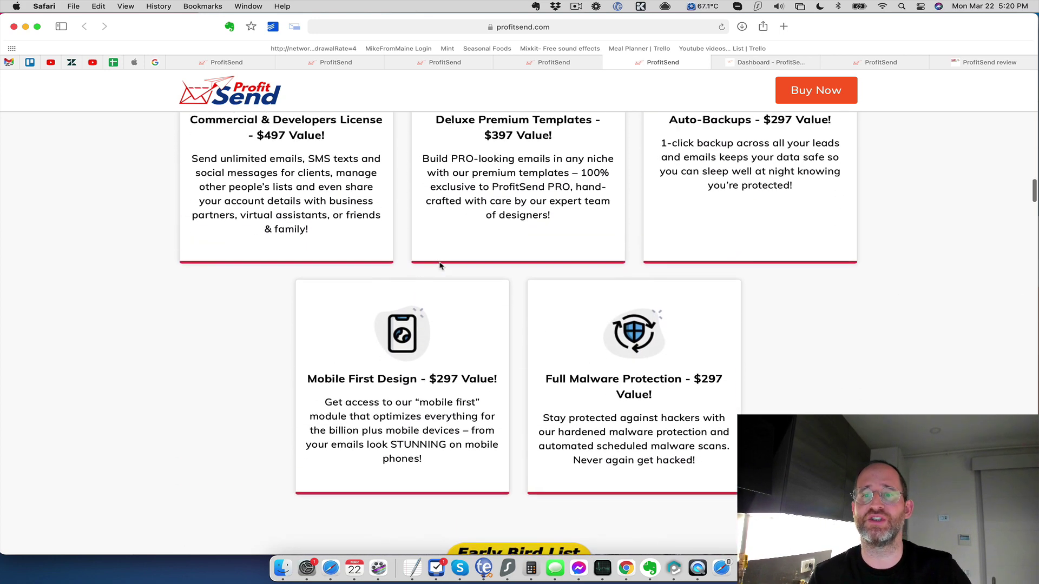
pyautogui.scroll(-8, 588, 303)
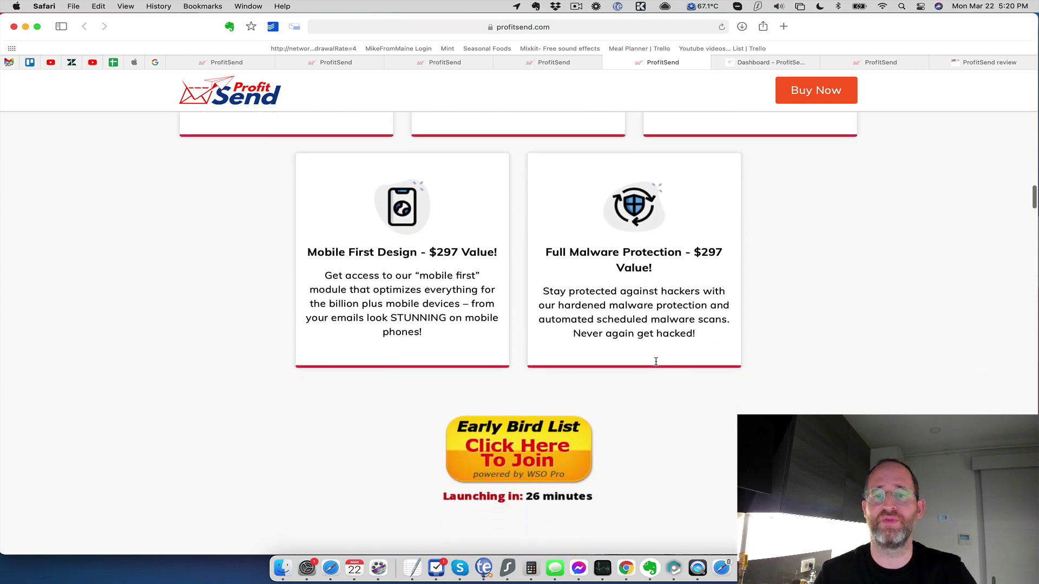
pyautogui.scroll(-20, 655, 363)
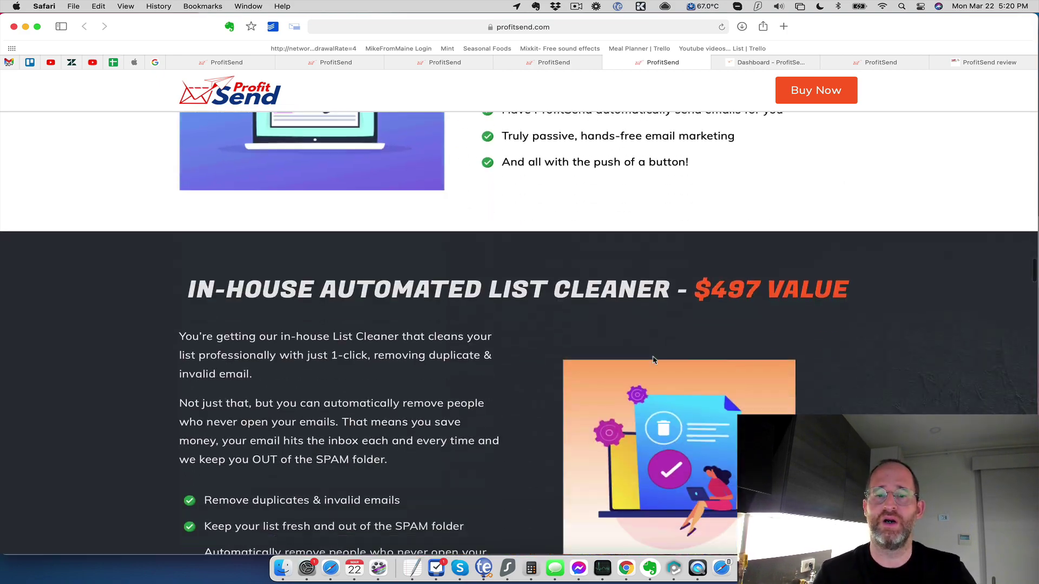
pyautogui.scroll(-20, 655, 361)
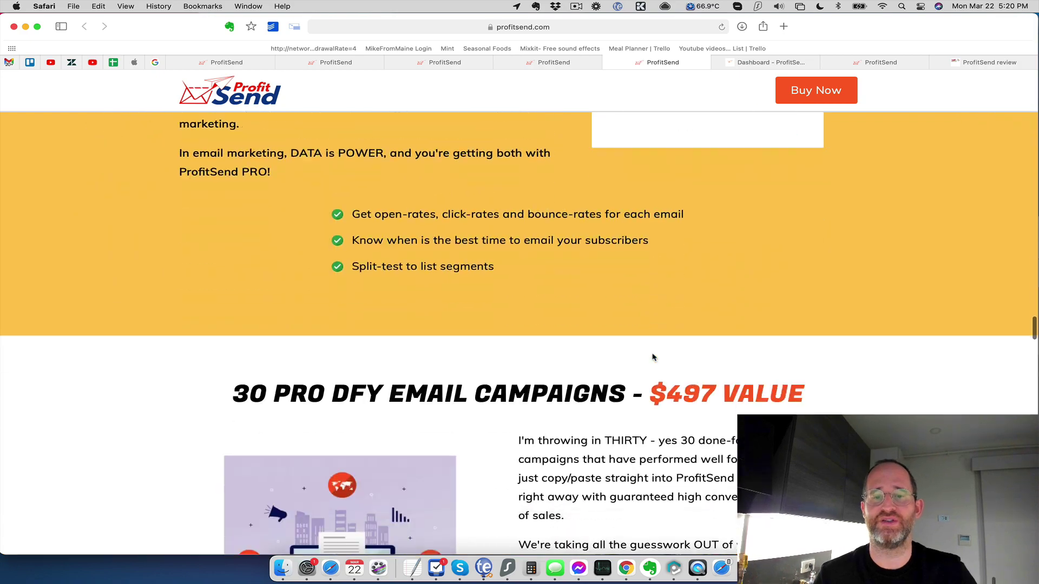
pyautogui.scroll(-20, 652, 356)
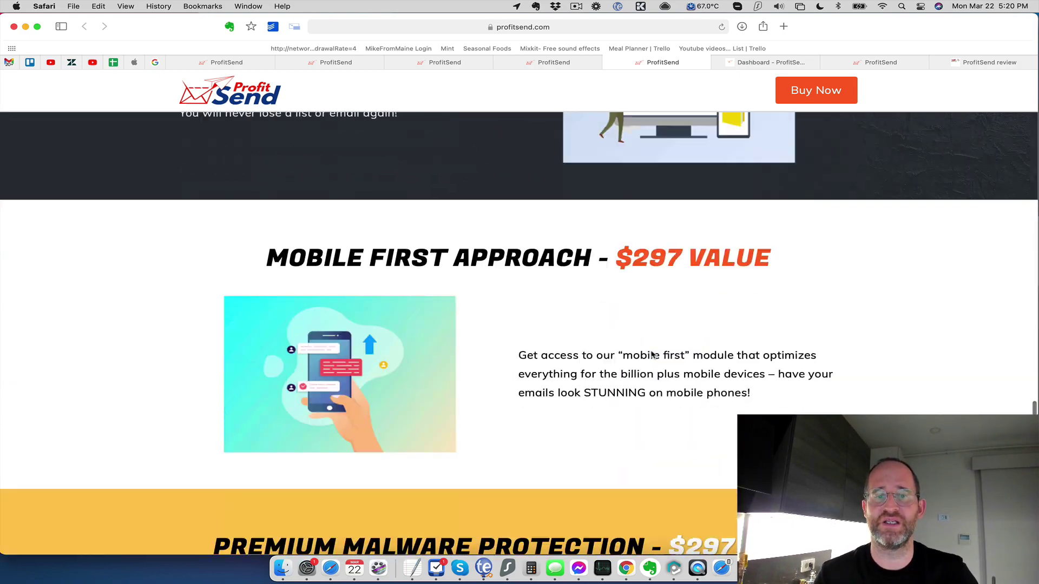
pyautogui.scroll(-15, 650, 353)
pyautogui.scroll(4, 650, 352)
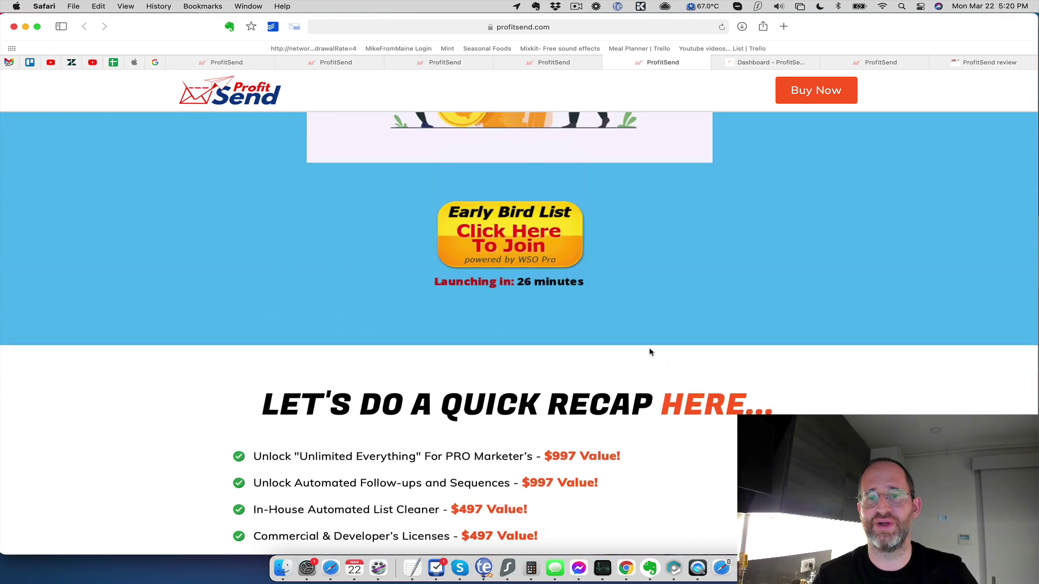
pyautogui.scroll(-20, 650, 352)
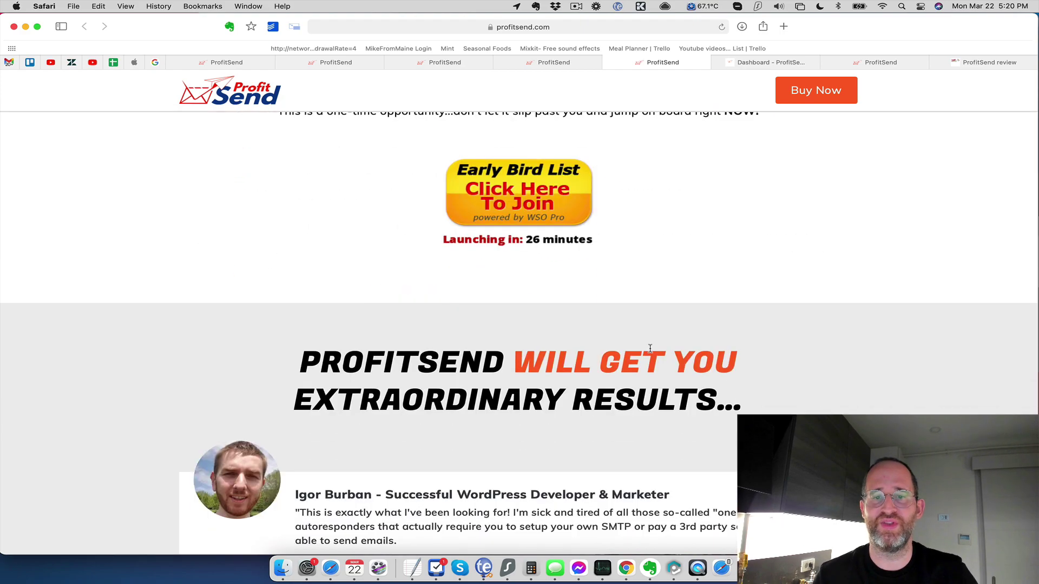
pyautogui.scroll(-15, 652, 352)
pyautogui.scroll(2, 652, 350)
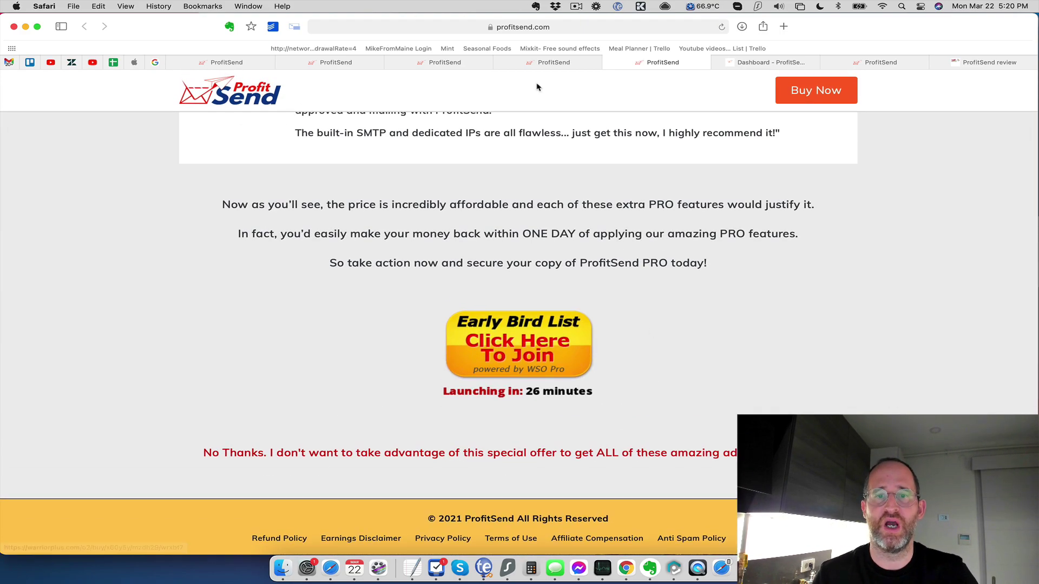
pyautogui.click(537, 67)
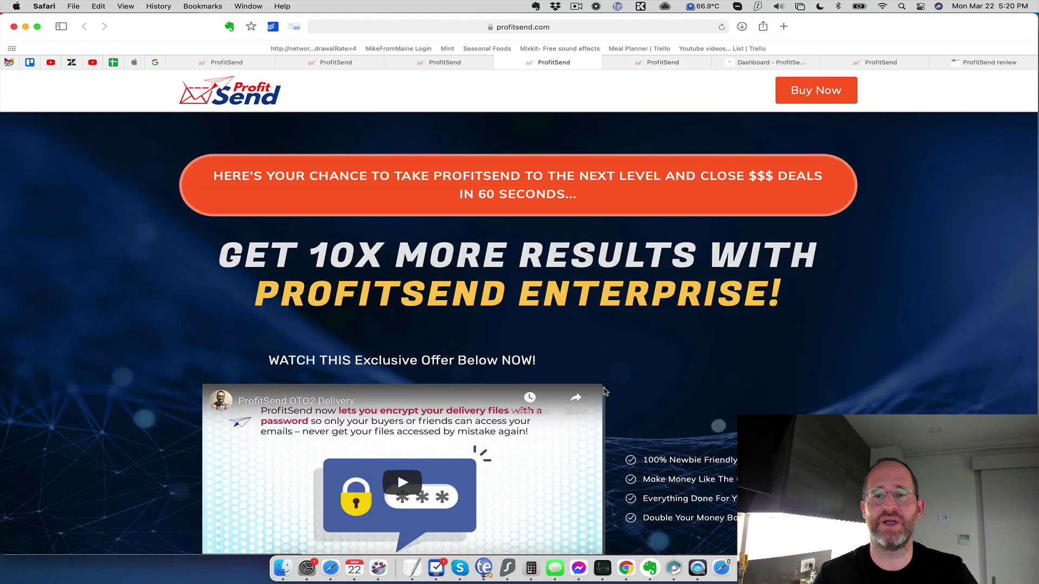
# Scroll through the Enterprise page's results and features, then switch to the reseller license tab
pyautogui.scroll(-6, 756, 404)
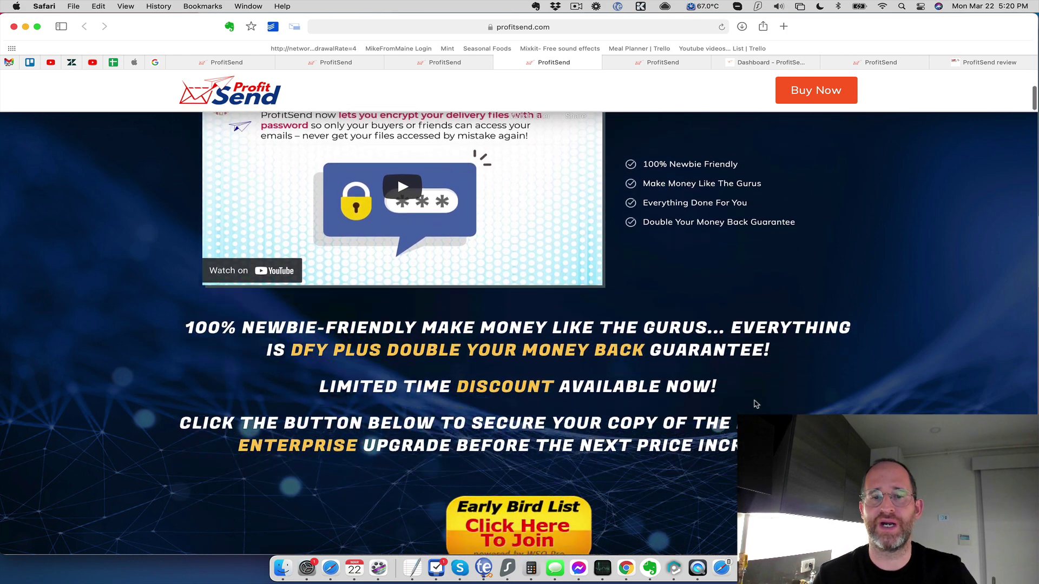
pyautogui.scroll(-3, 756, 404)
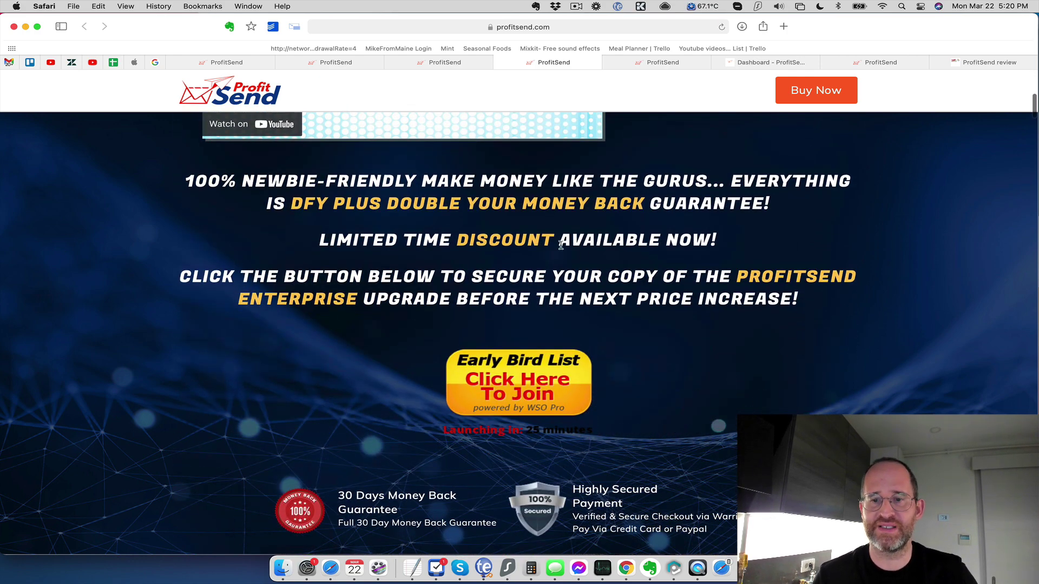
pyautogui.scroll(-16, 560, 244)
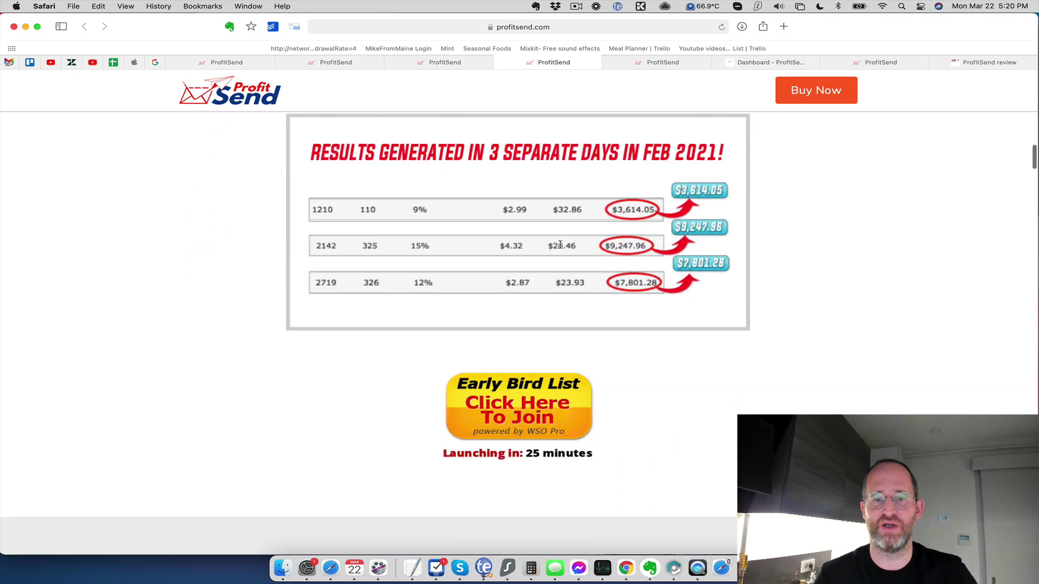
pyautogui.scroll(-9, 561, 245)
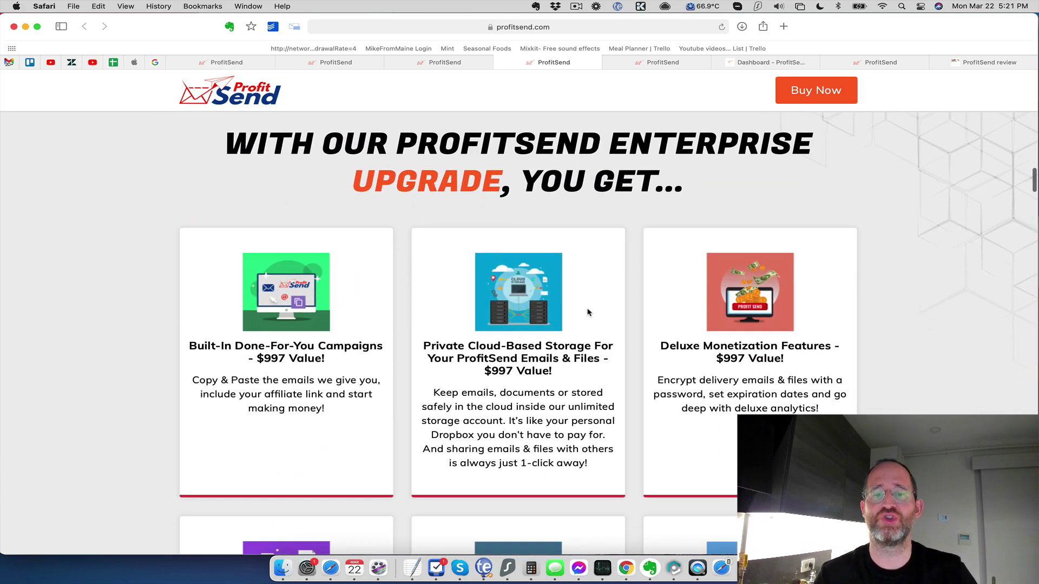
pyautogui.scroll(-1, 552, 325)
pyautogui.scroll(-4, 551, 325)
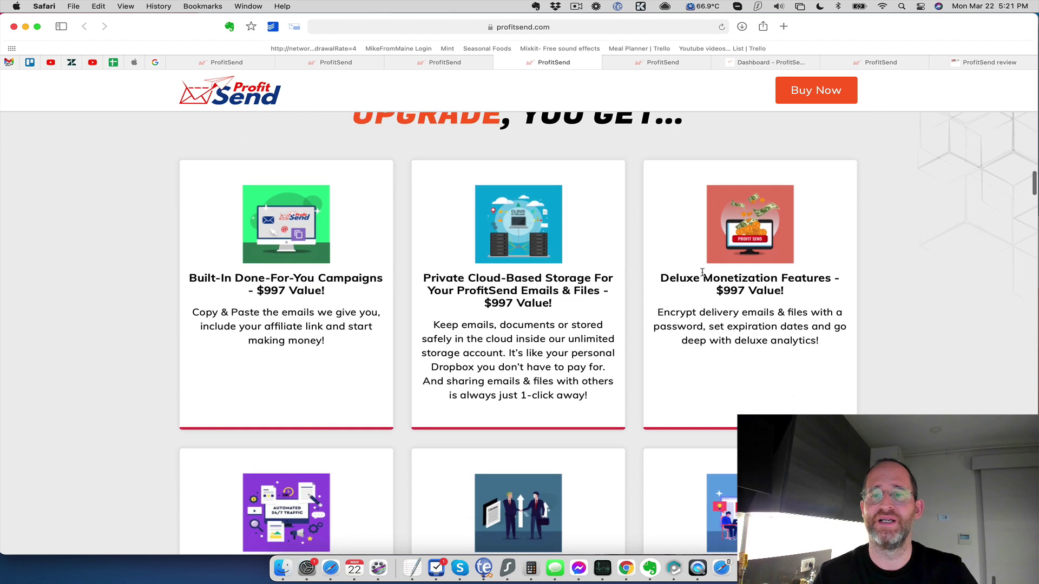
pyautogui.scroll(-2, 541, 293)
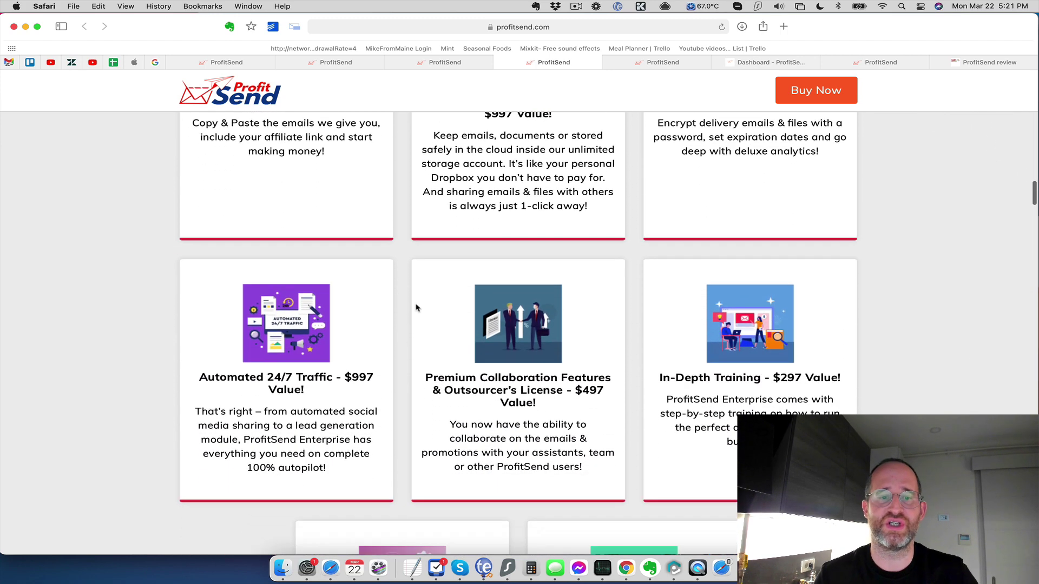
pyautogui.scroll(-10, 541, 325)
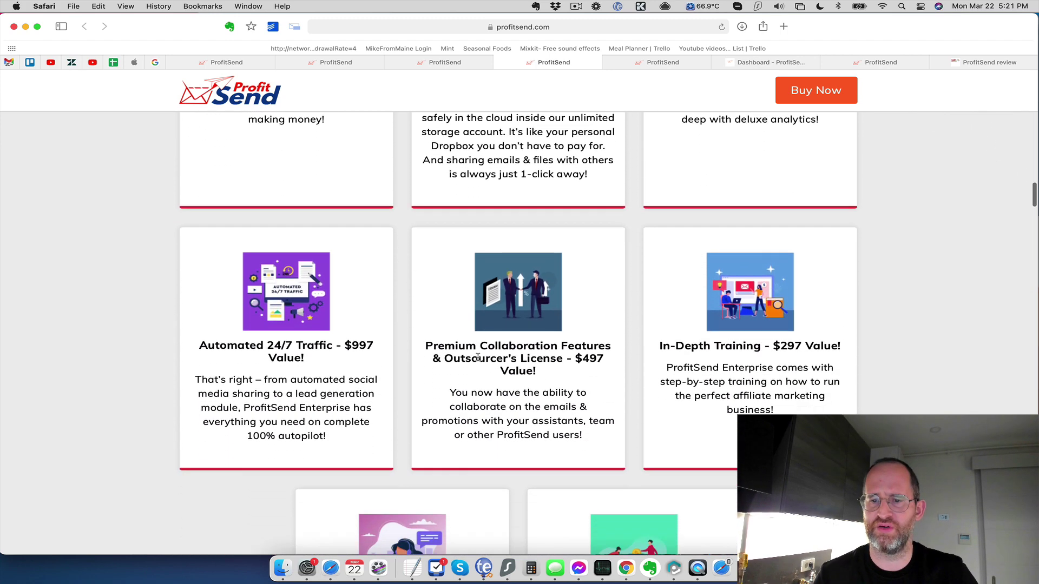
pyautogui.scroll(-20, 638, 291)
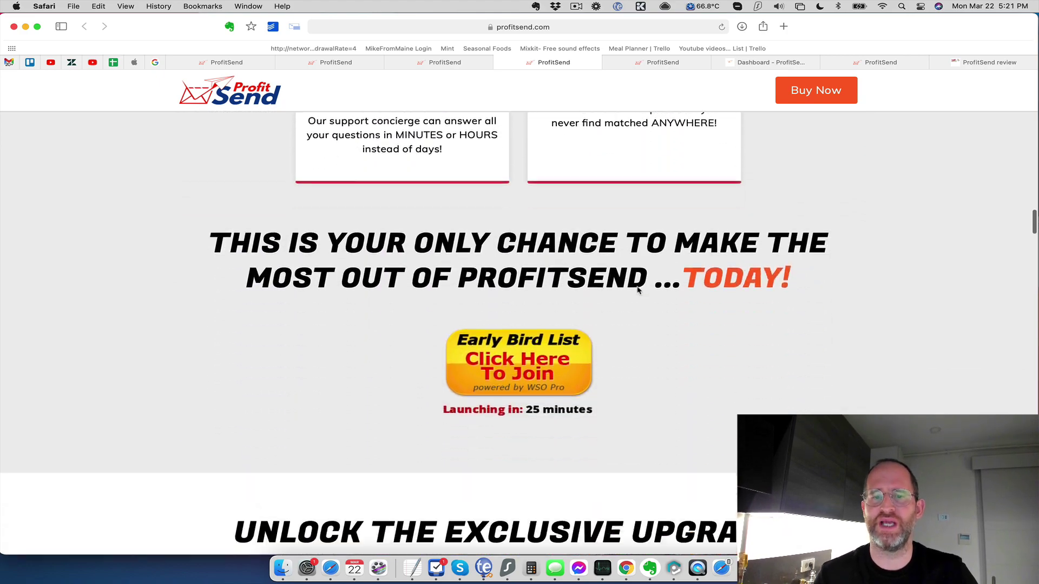
pyautogui.scroll(-20, 636, 284)
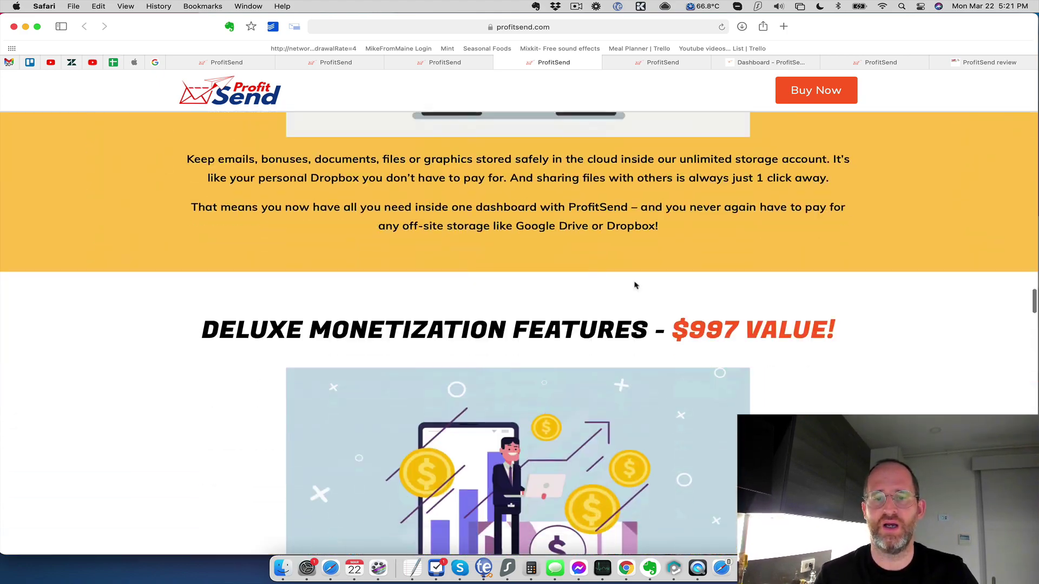
pyautogui.scroll(-20, 634, 281)
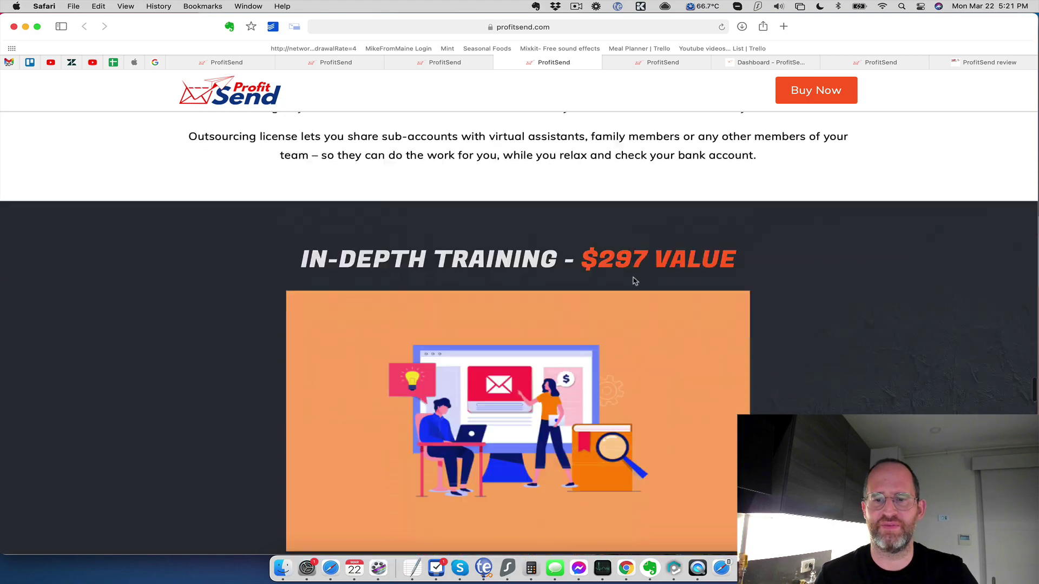
pyautogui.scroll(-5, 634, 278)
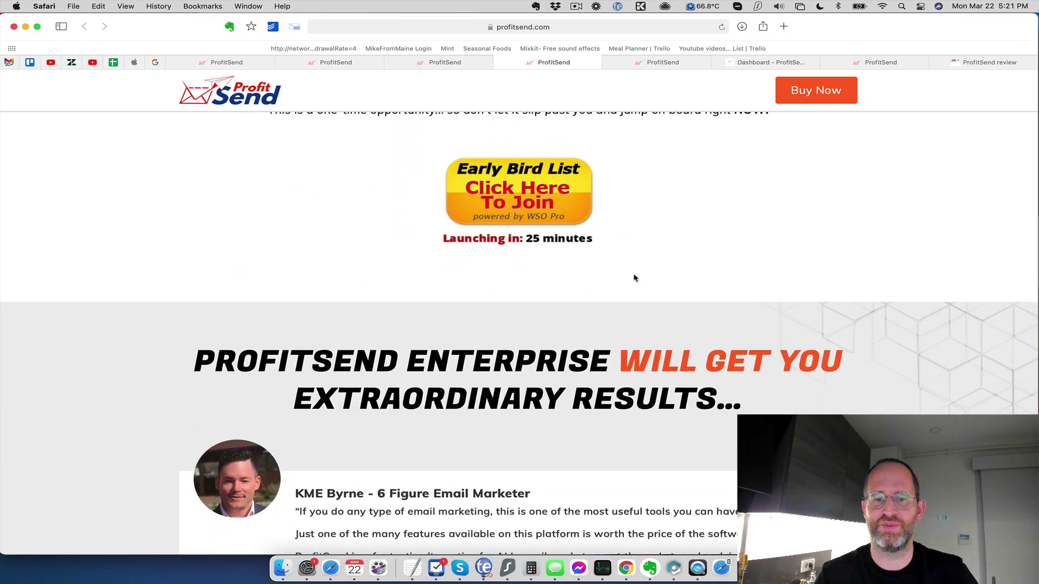
pyautogui.click(457, 63)
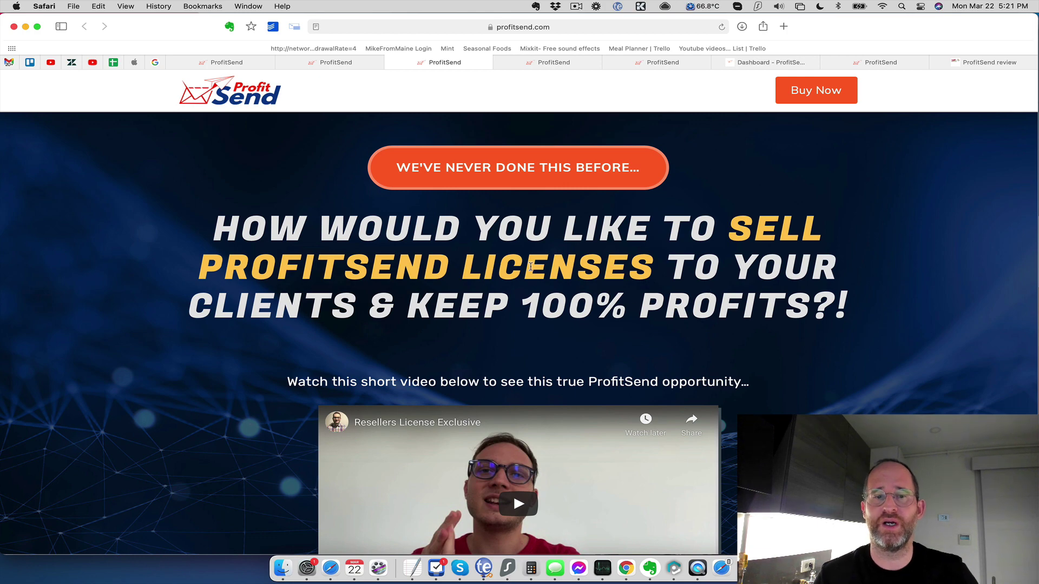
# Scroll the reseller license and 24/7 income stream pages, then switch to the bundle upgrade tab
pyautogui.scroll(-3, 530, 267)
pyautogui.scroll(-7, 656, 228)
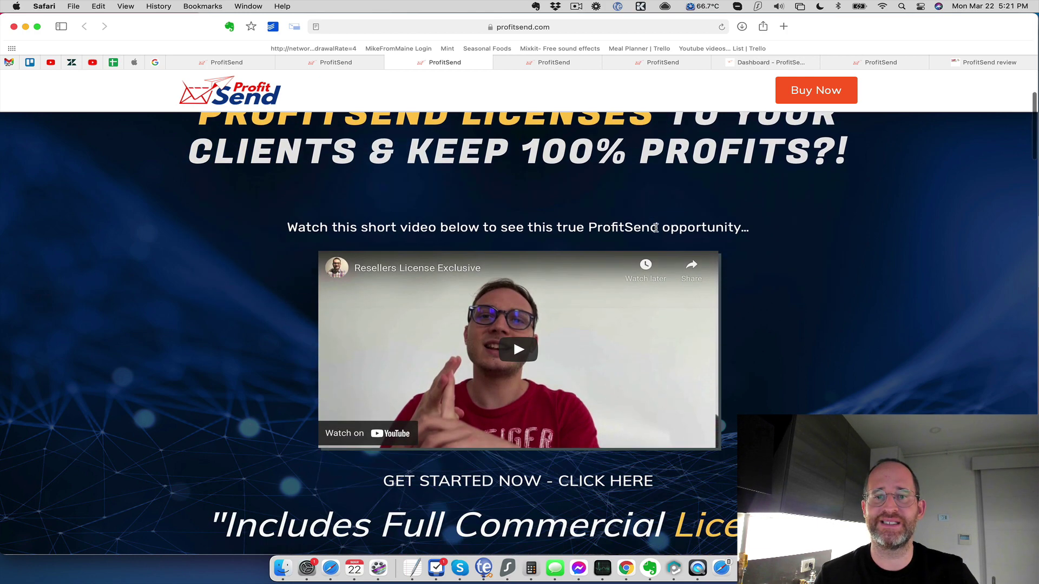
pyautogui.click(338, 63)
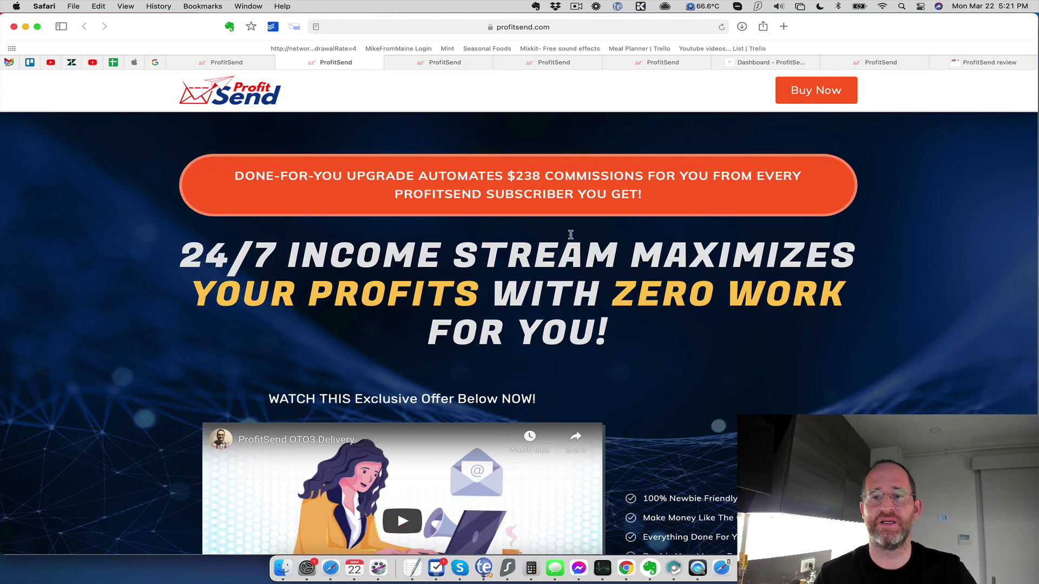
pyautogui.scroll(-10, 699, 294)
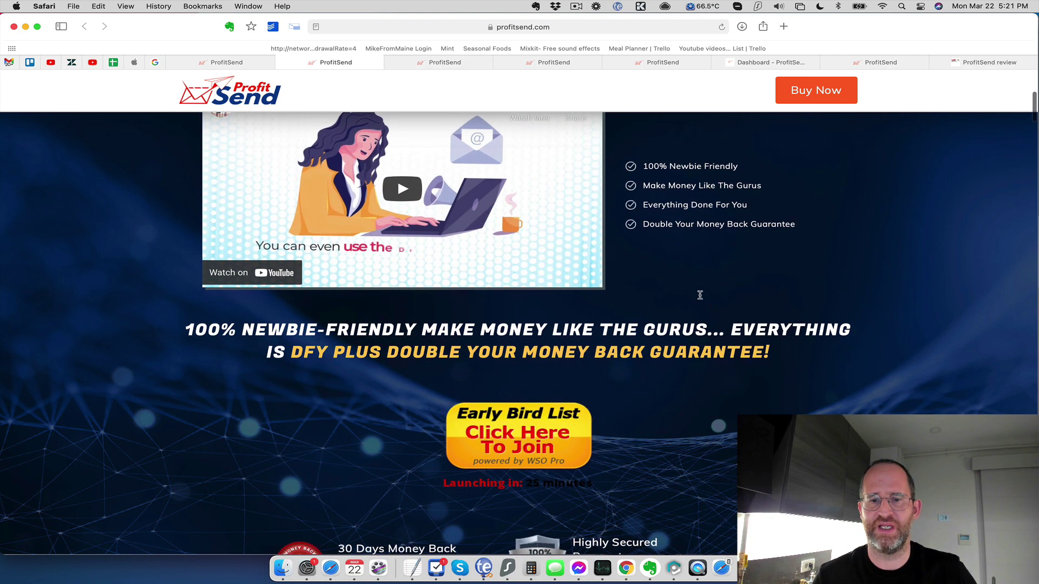
pyautogui.scroll(-15, 700, 294)
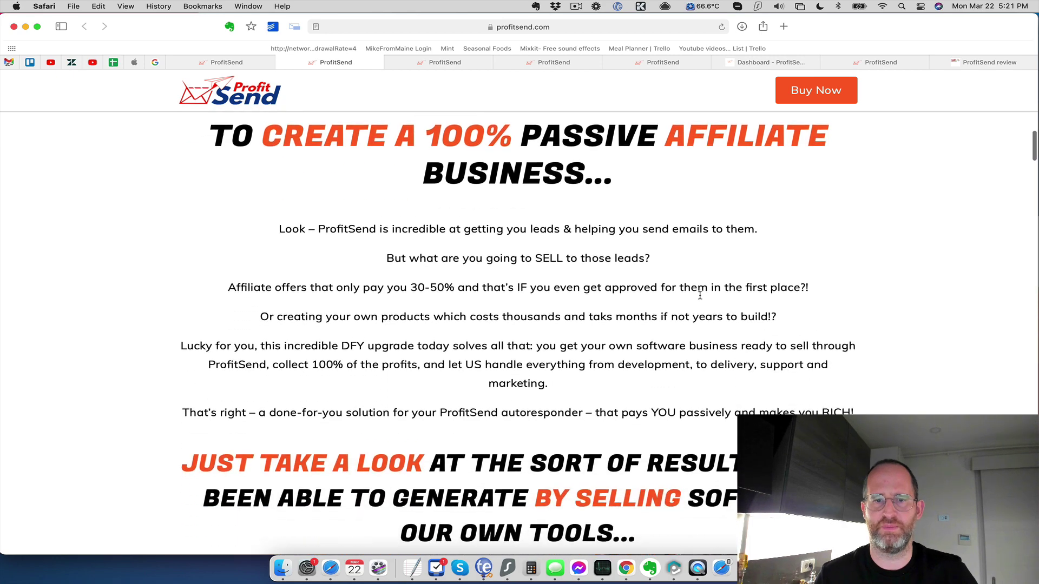
pyautogui.scroll(-18, 700, 295)
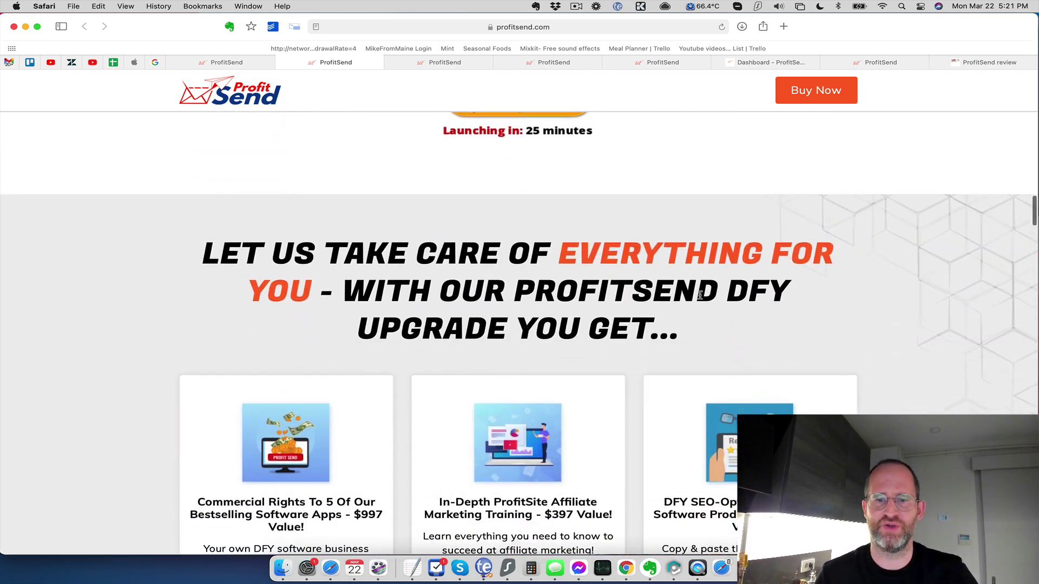
pyautogui.scroll(-8, 700, 295)
pyautogui.click(227, 62)
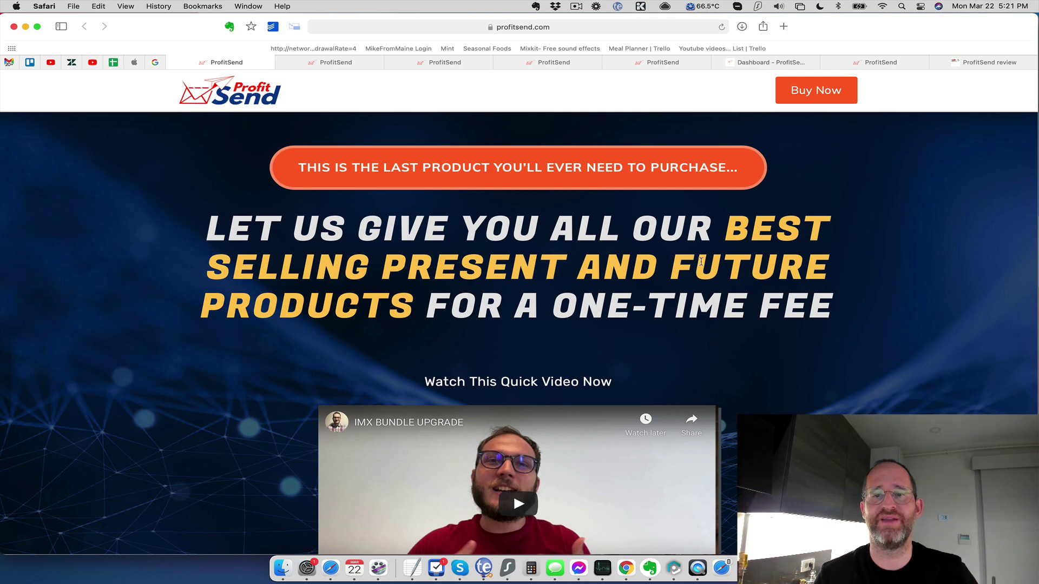
# Scroll through the bundle page past best-sellers and weekly offers, returning to the 'With our ProfitSend bundle, you get' cards
pyautogui.scroll(-15, 759, 268)
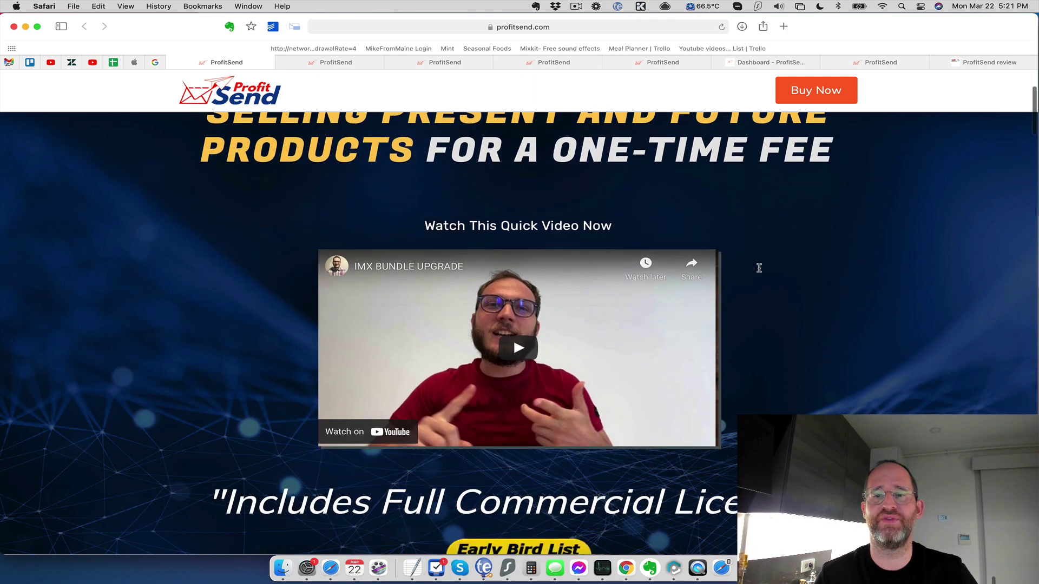
pyautogui.scroll(-10, 759, 268)
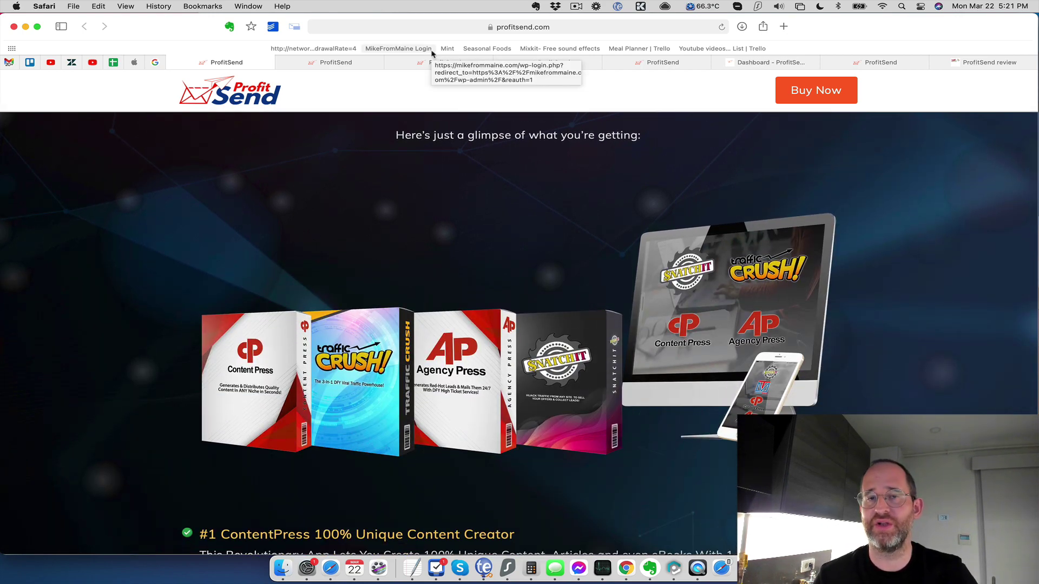
pyautogui.scroll(-10, 582, 329)
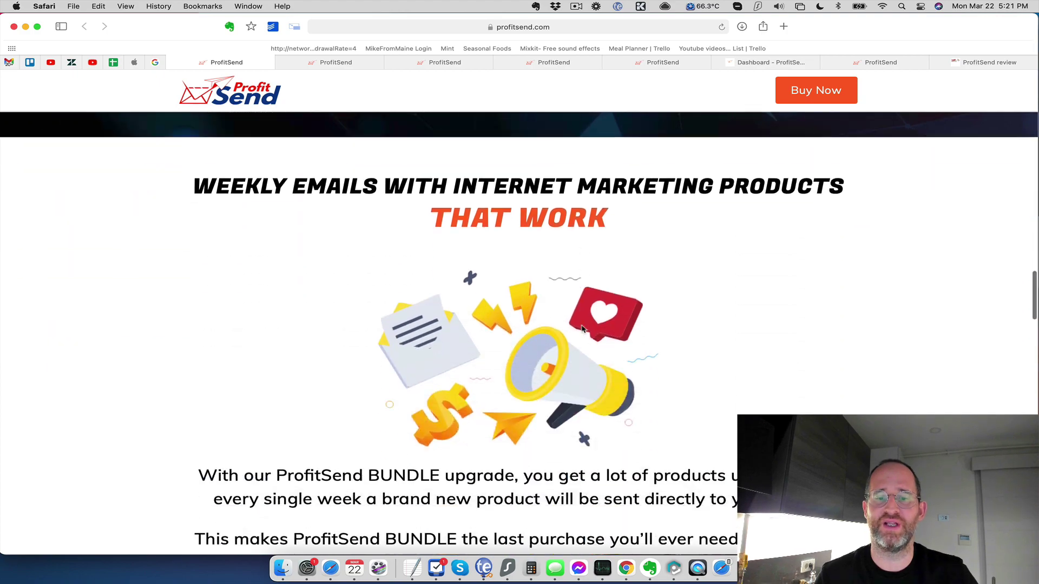
pyautogui.scroll(-15, 583, 329)
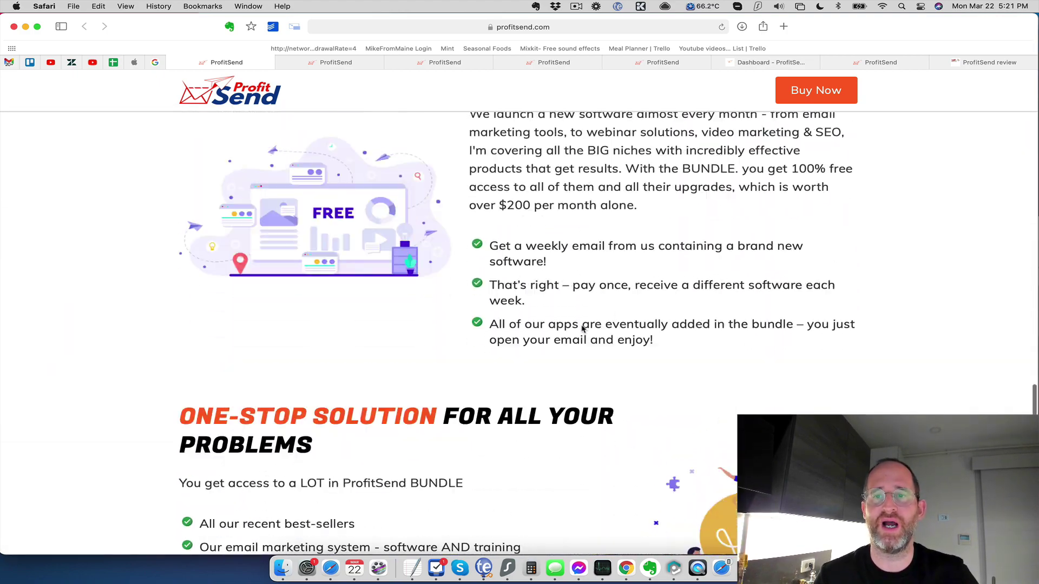
pyautogui.scroll(20, 583, 329)
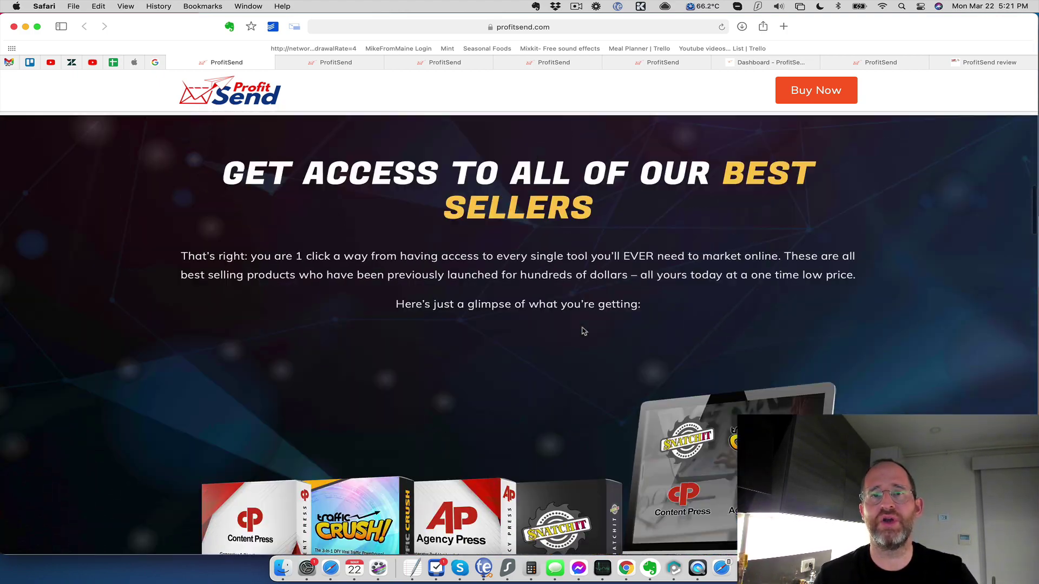
pyautogui.scroll(10, 582, 329)
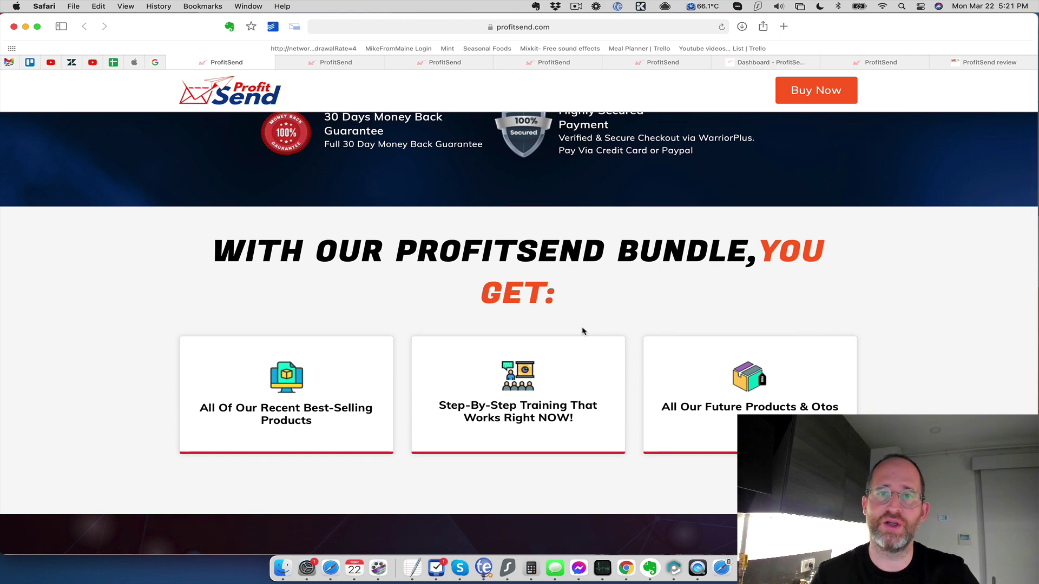